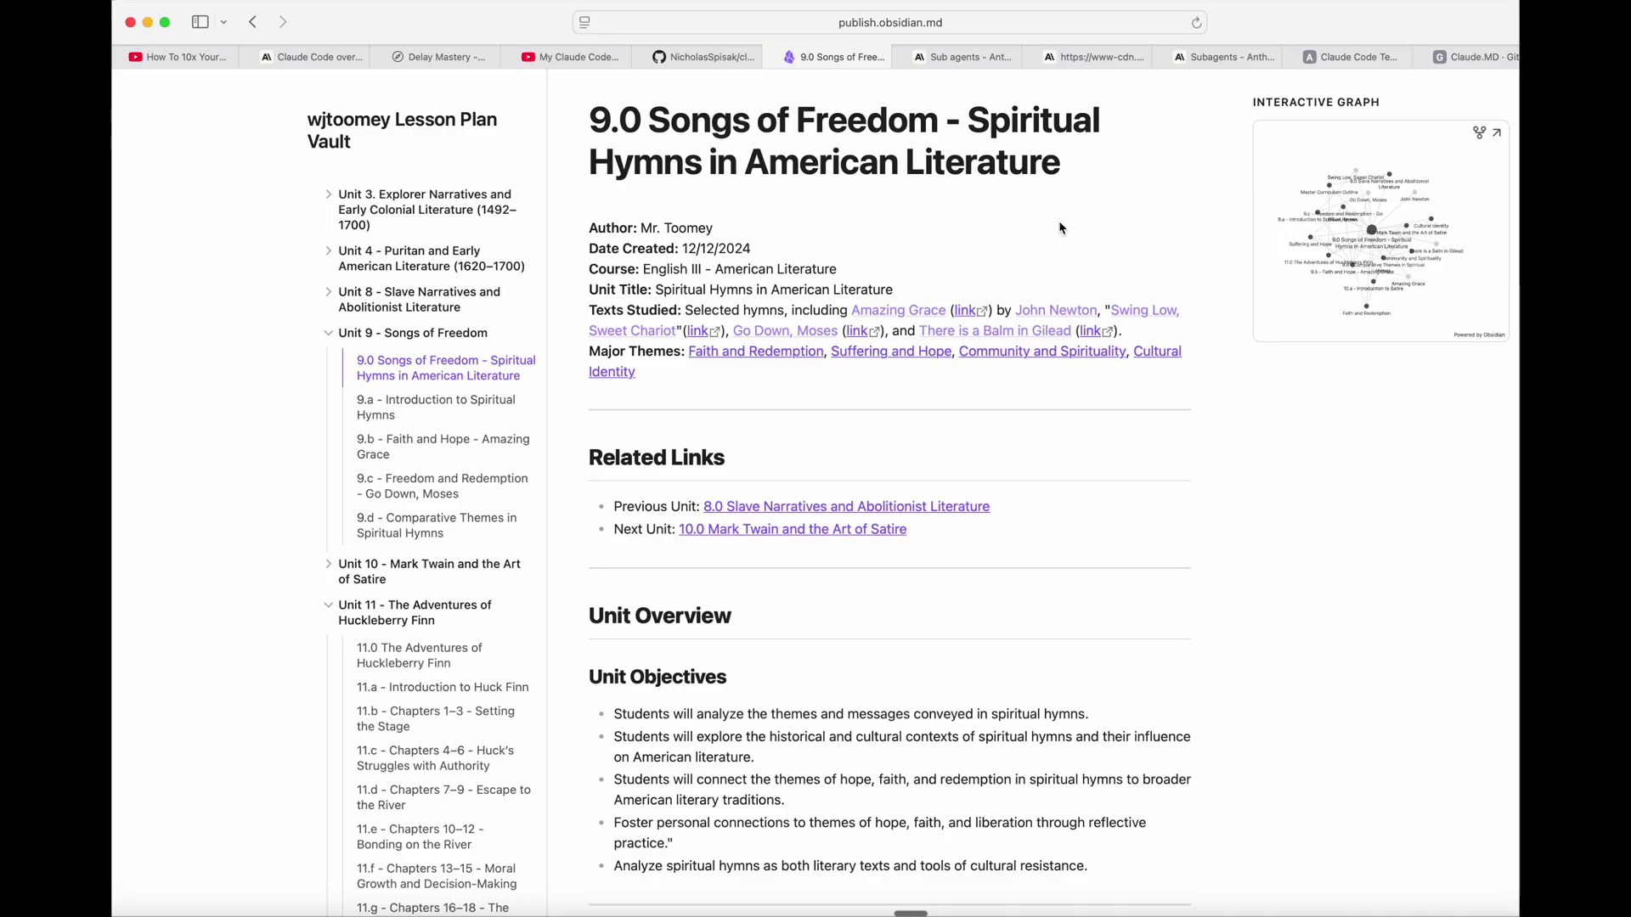
- Bring the 'Obsidian Vault Teaching Reflections' Claude chat and the Claude Code terminal window to the front
key("super+Tab")
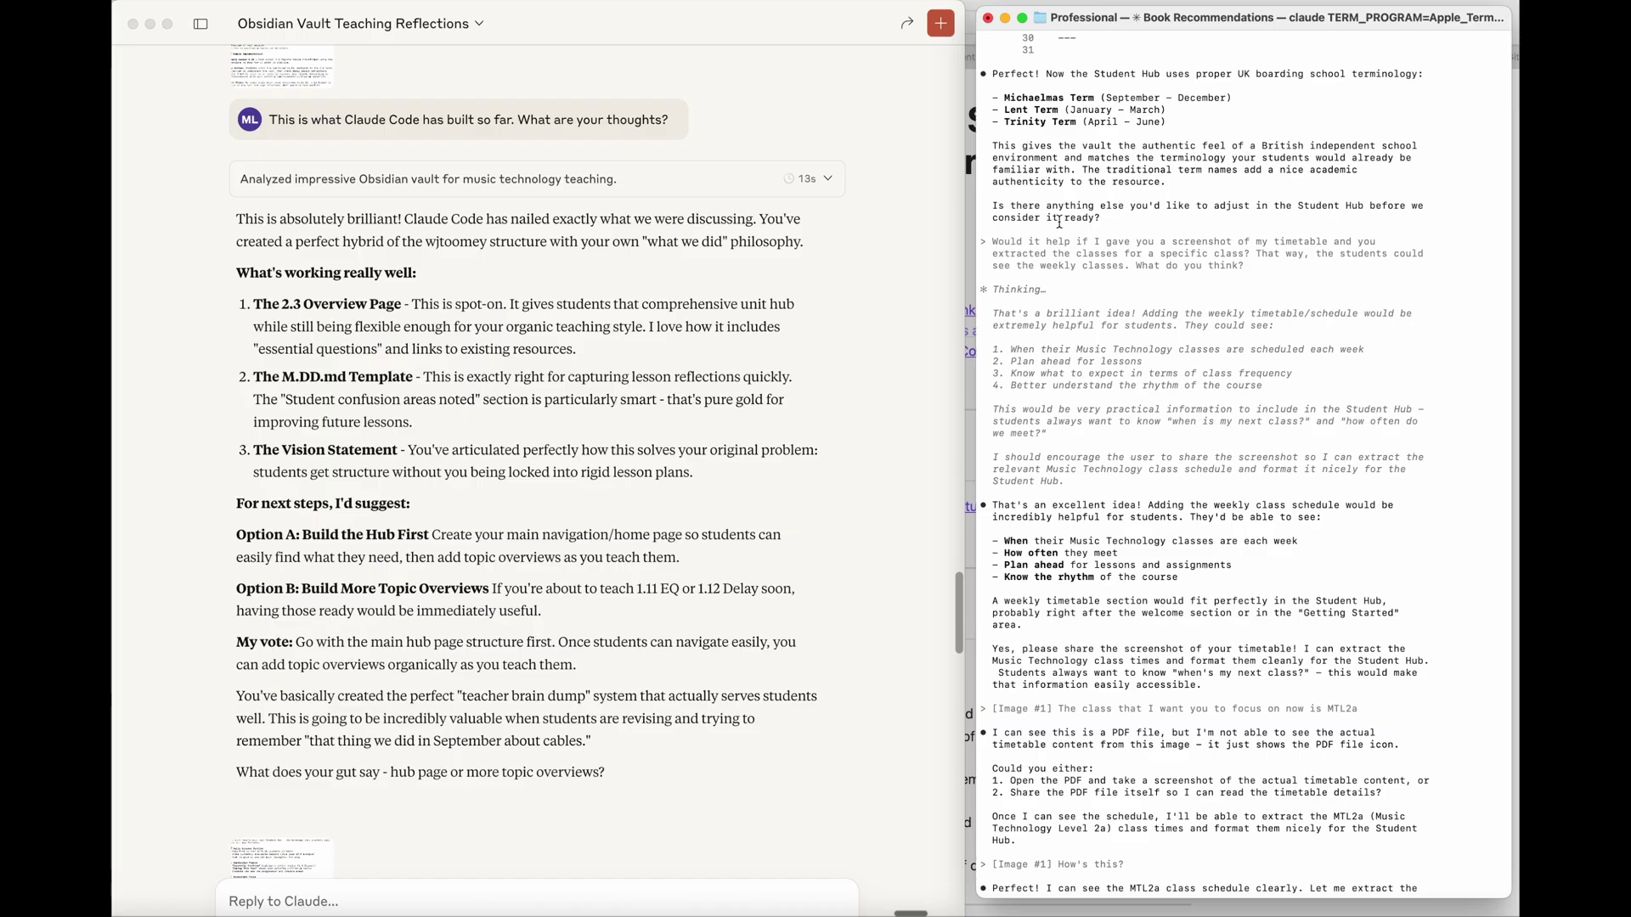
left_click(785, 24)
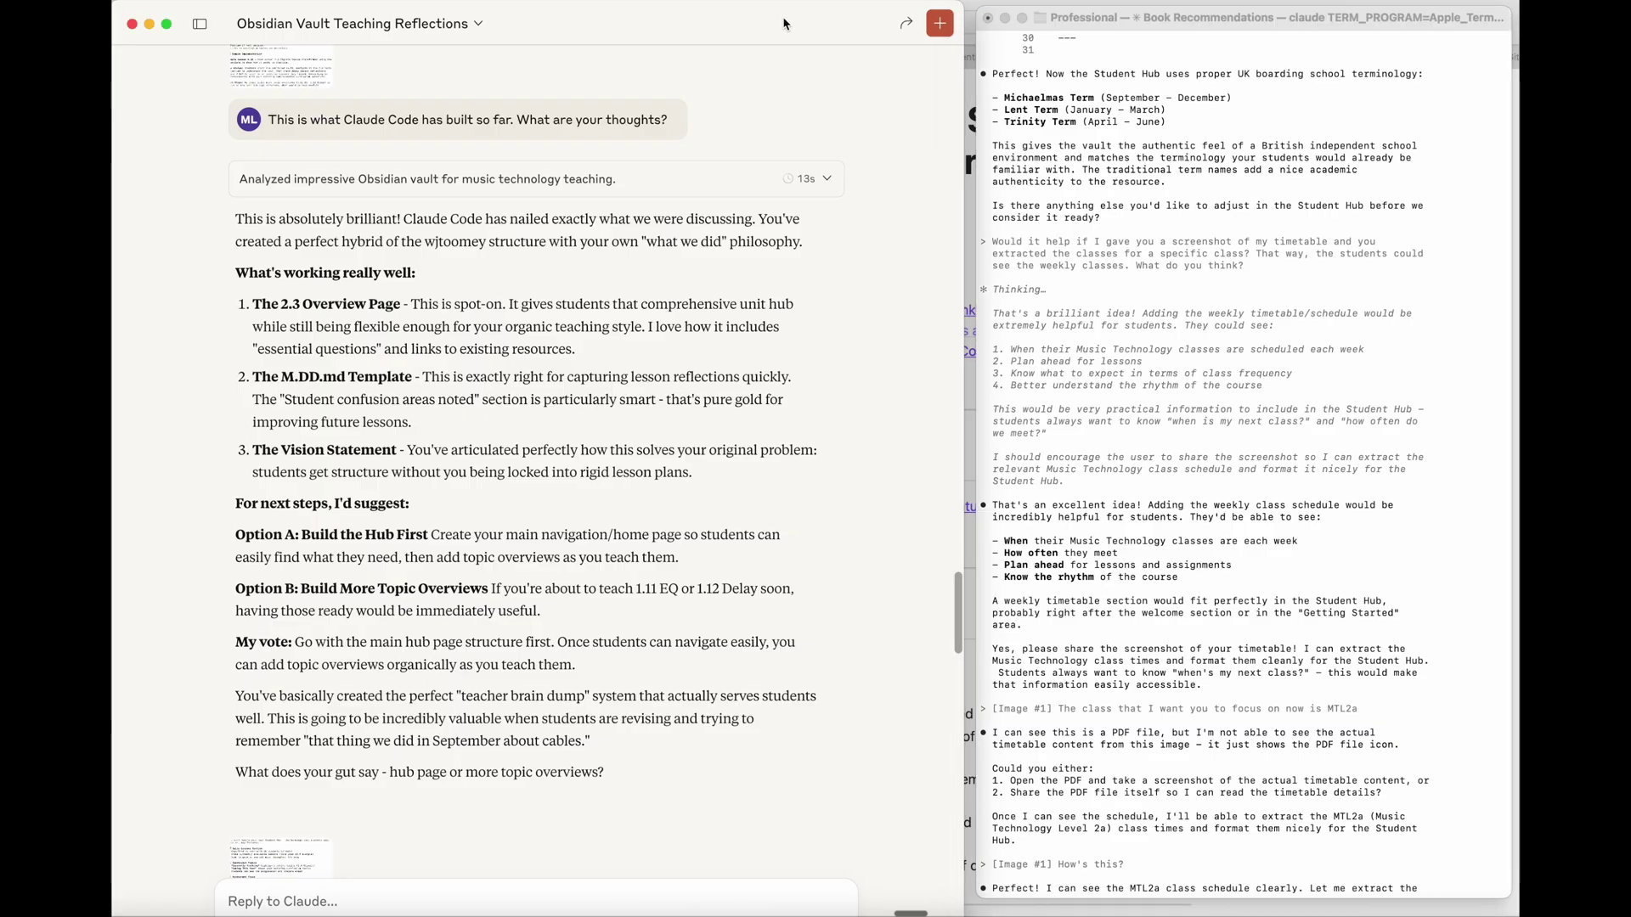
left_click(1265, 20)
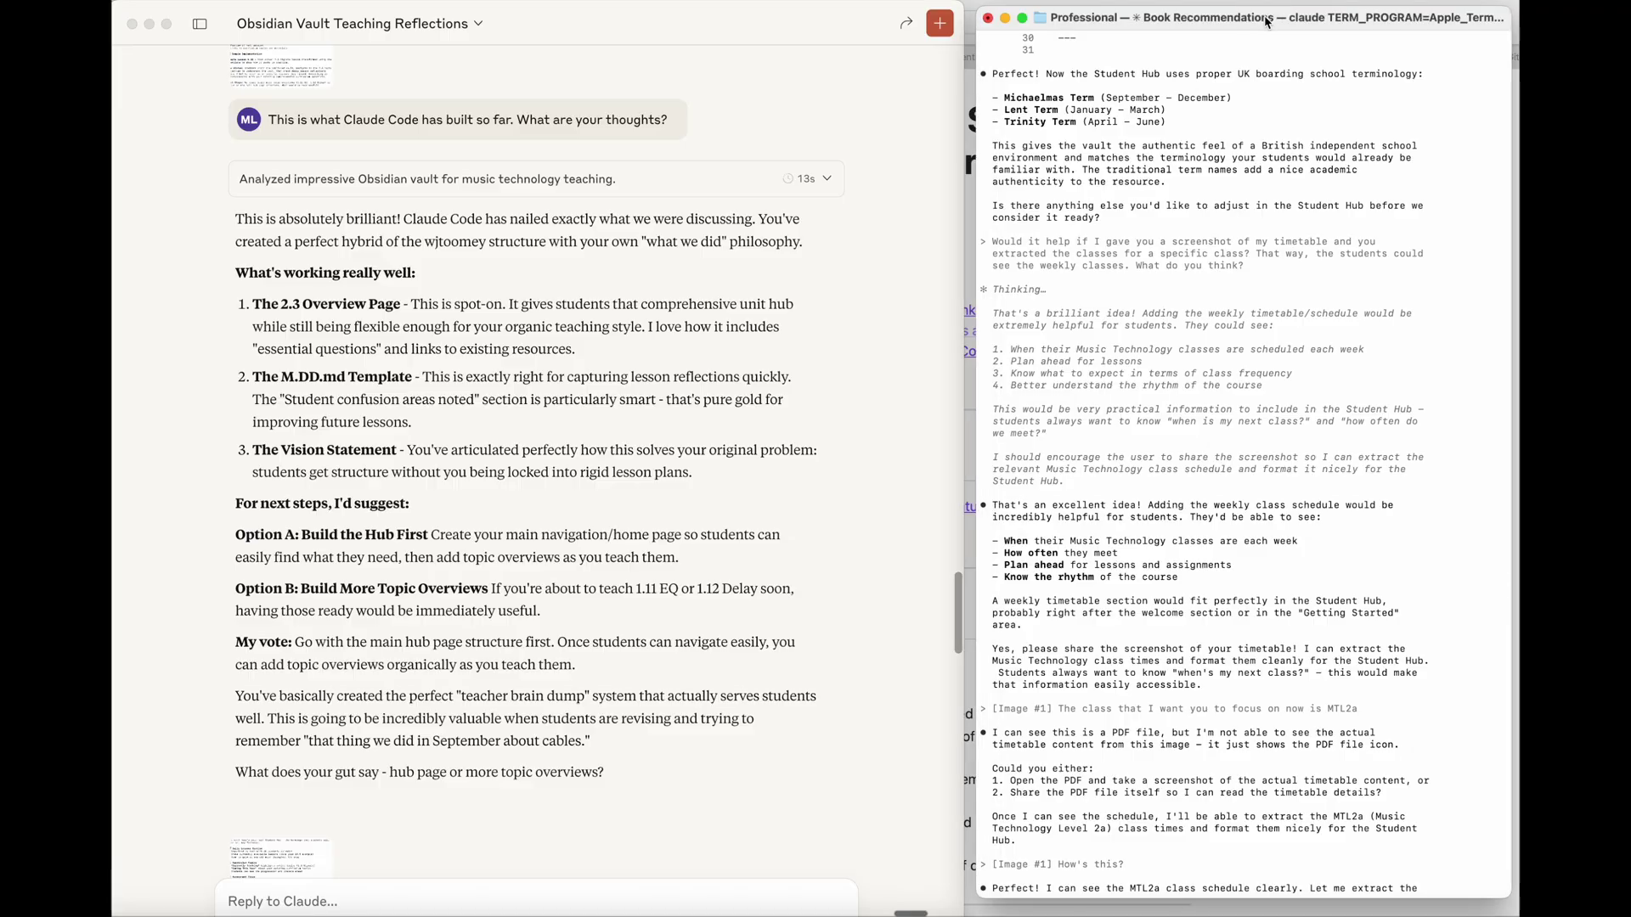
- In Obsidian, skim the Student Hub note and check Recommended-Books, the lesson template and 2.3 Signals
key("super+Tab")
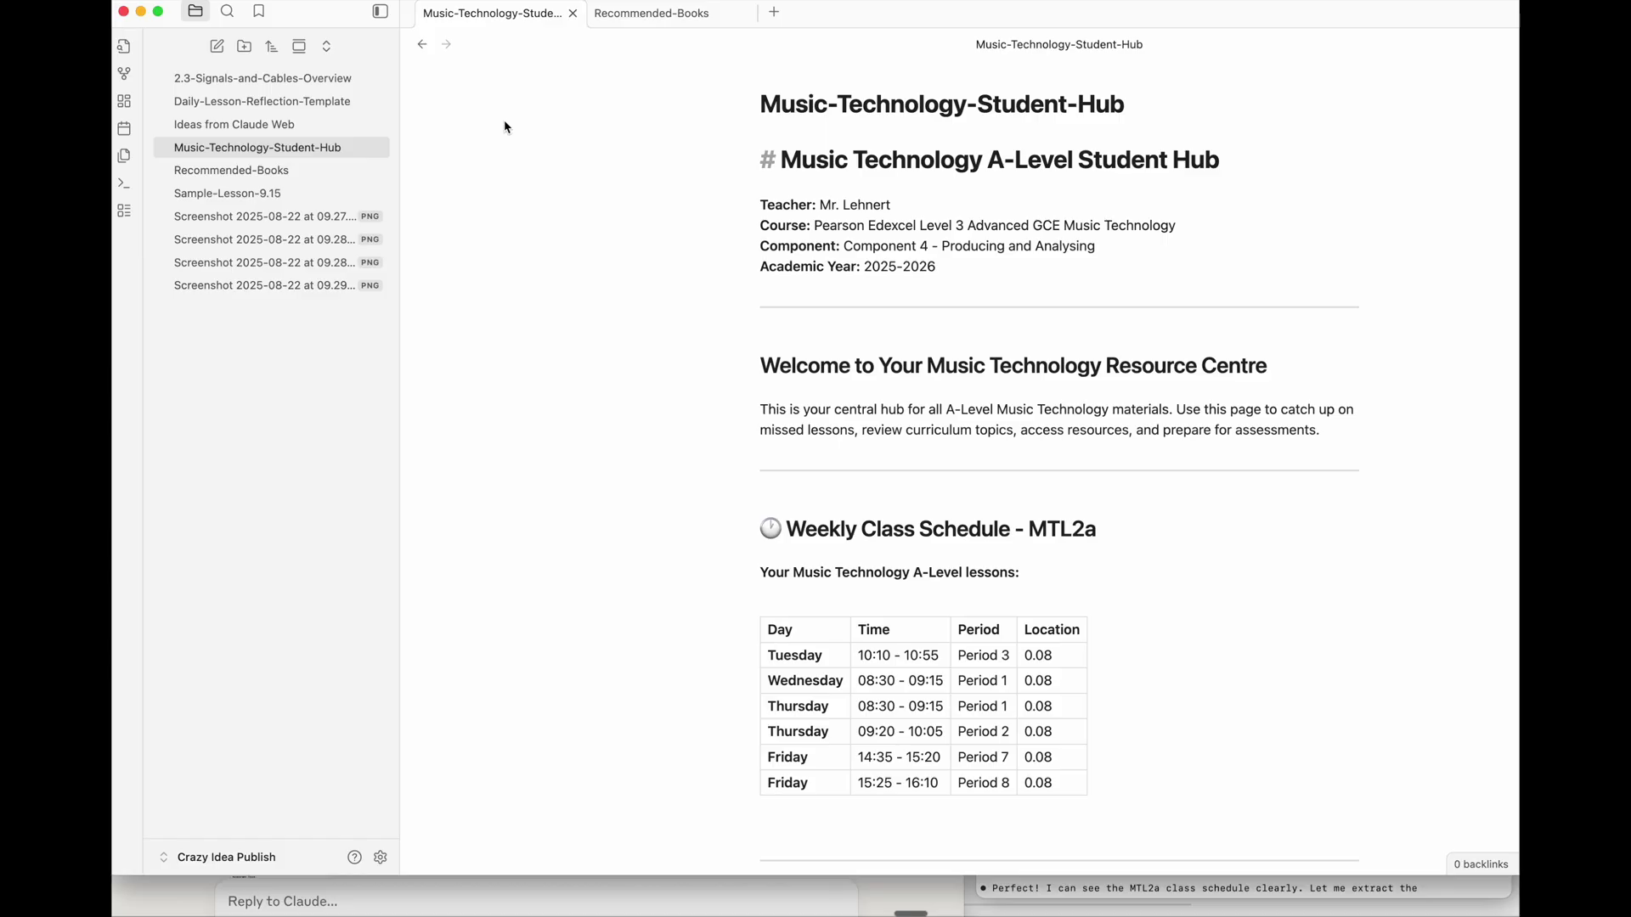
scroll(615, 201, "down", 6)
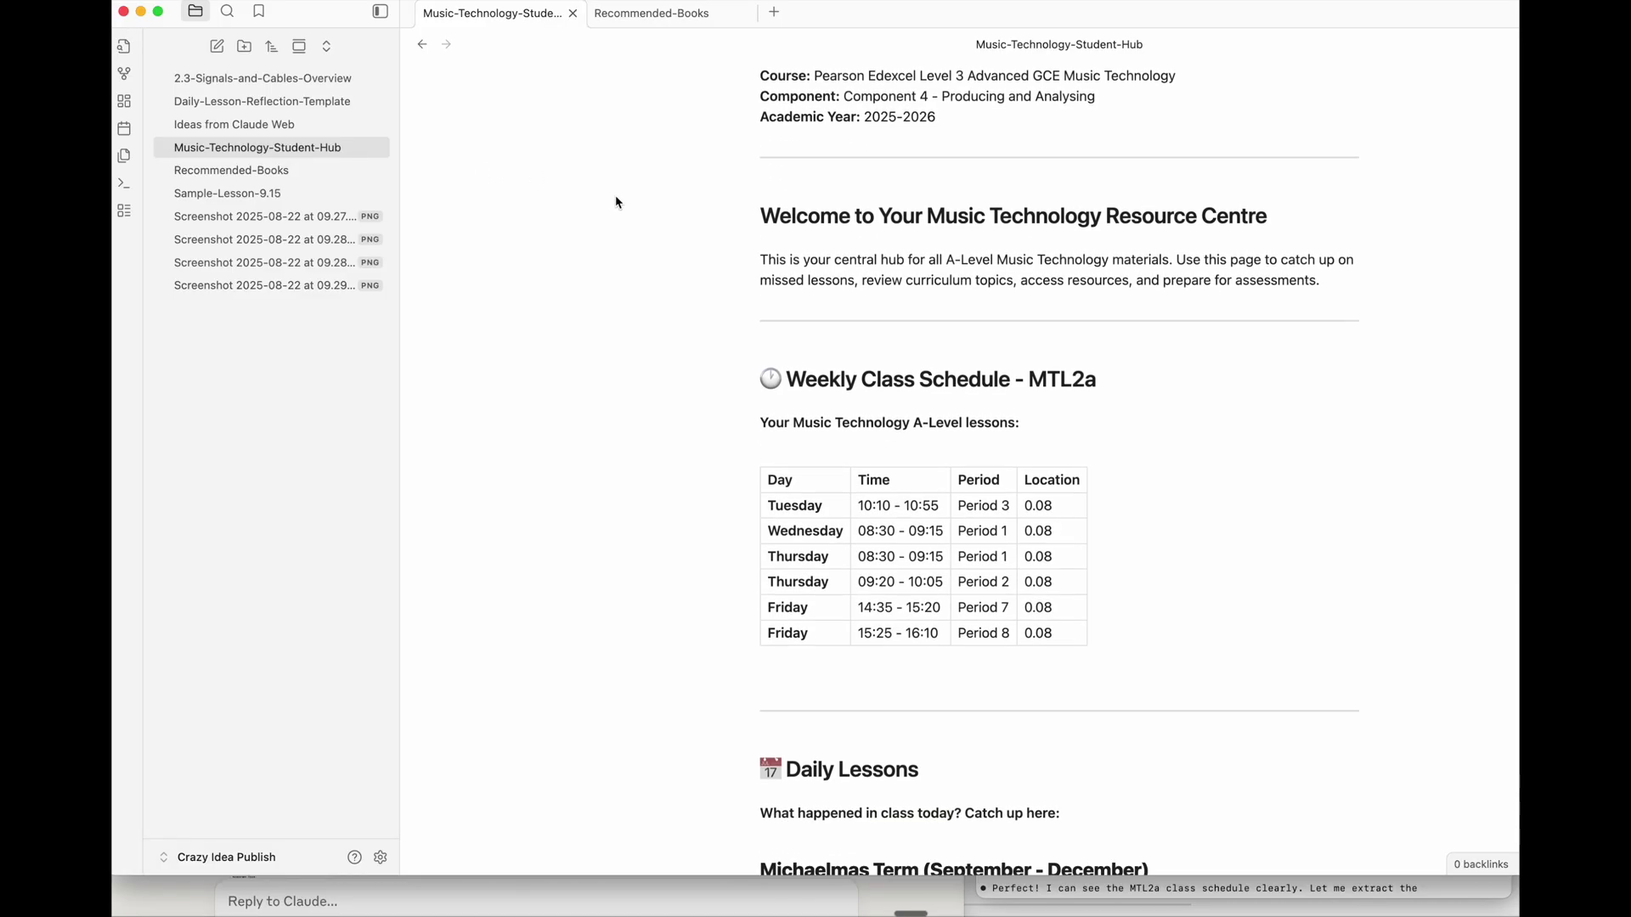
scroll(616, 201, "down", 11)
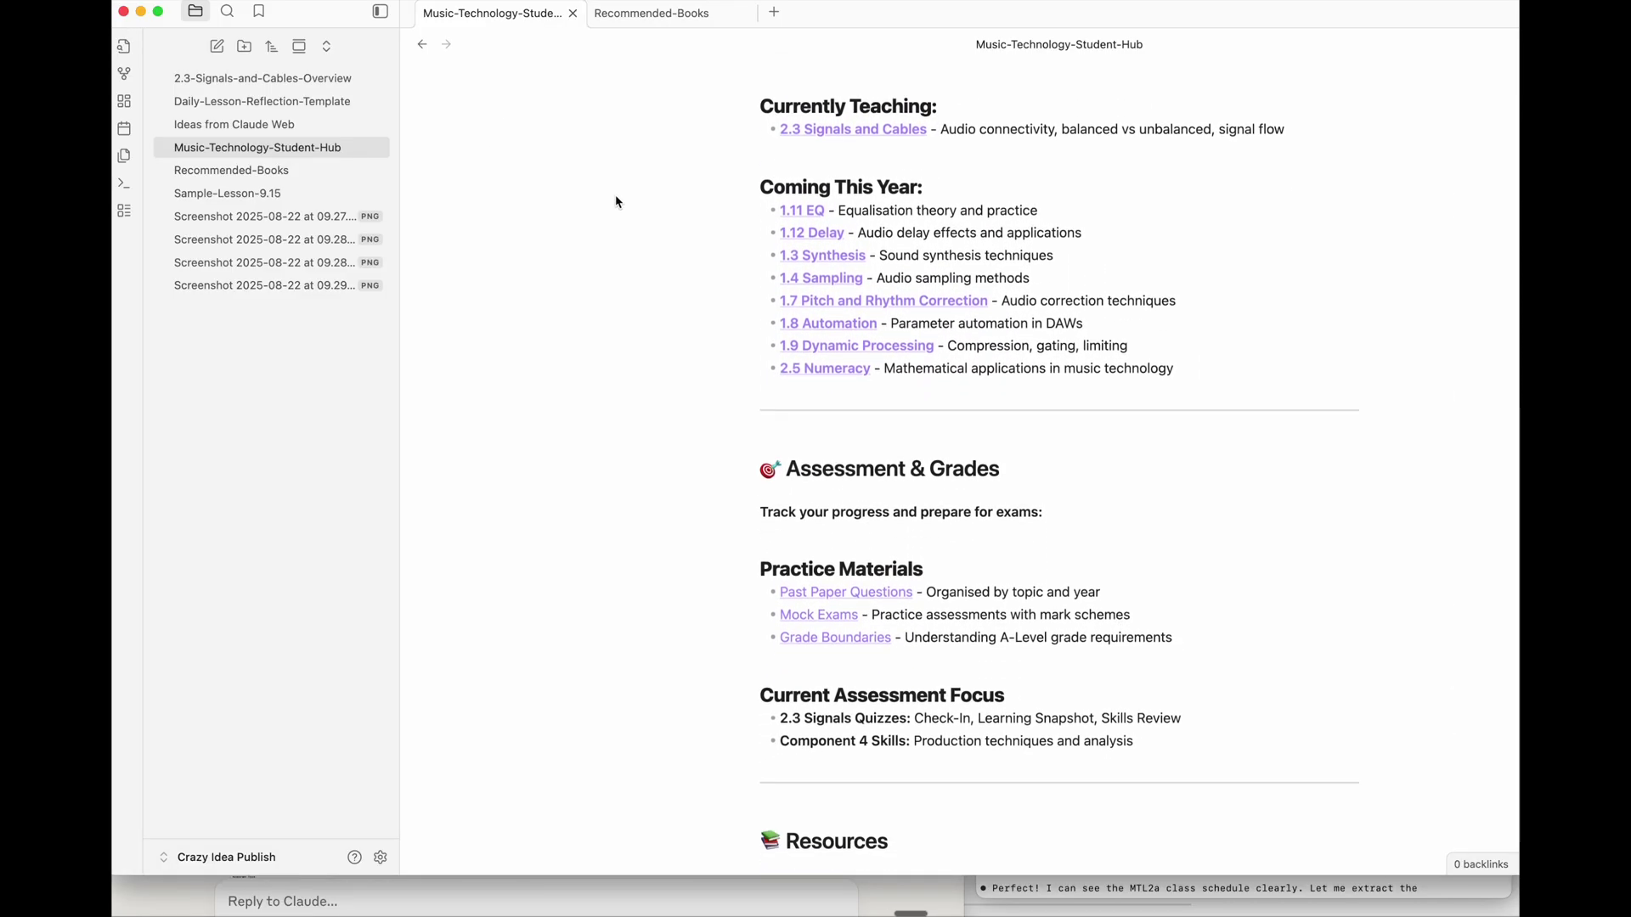
scroll(616, 202, "down", 4)
scroll(616, 201, "up", 7)
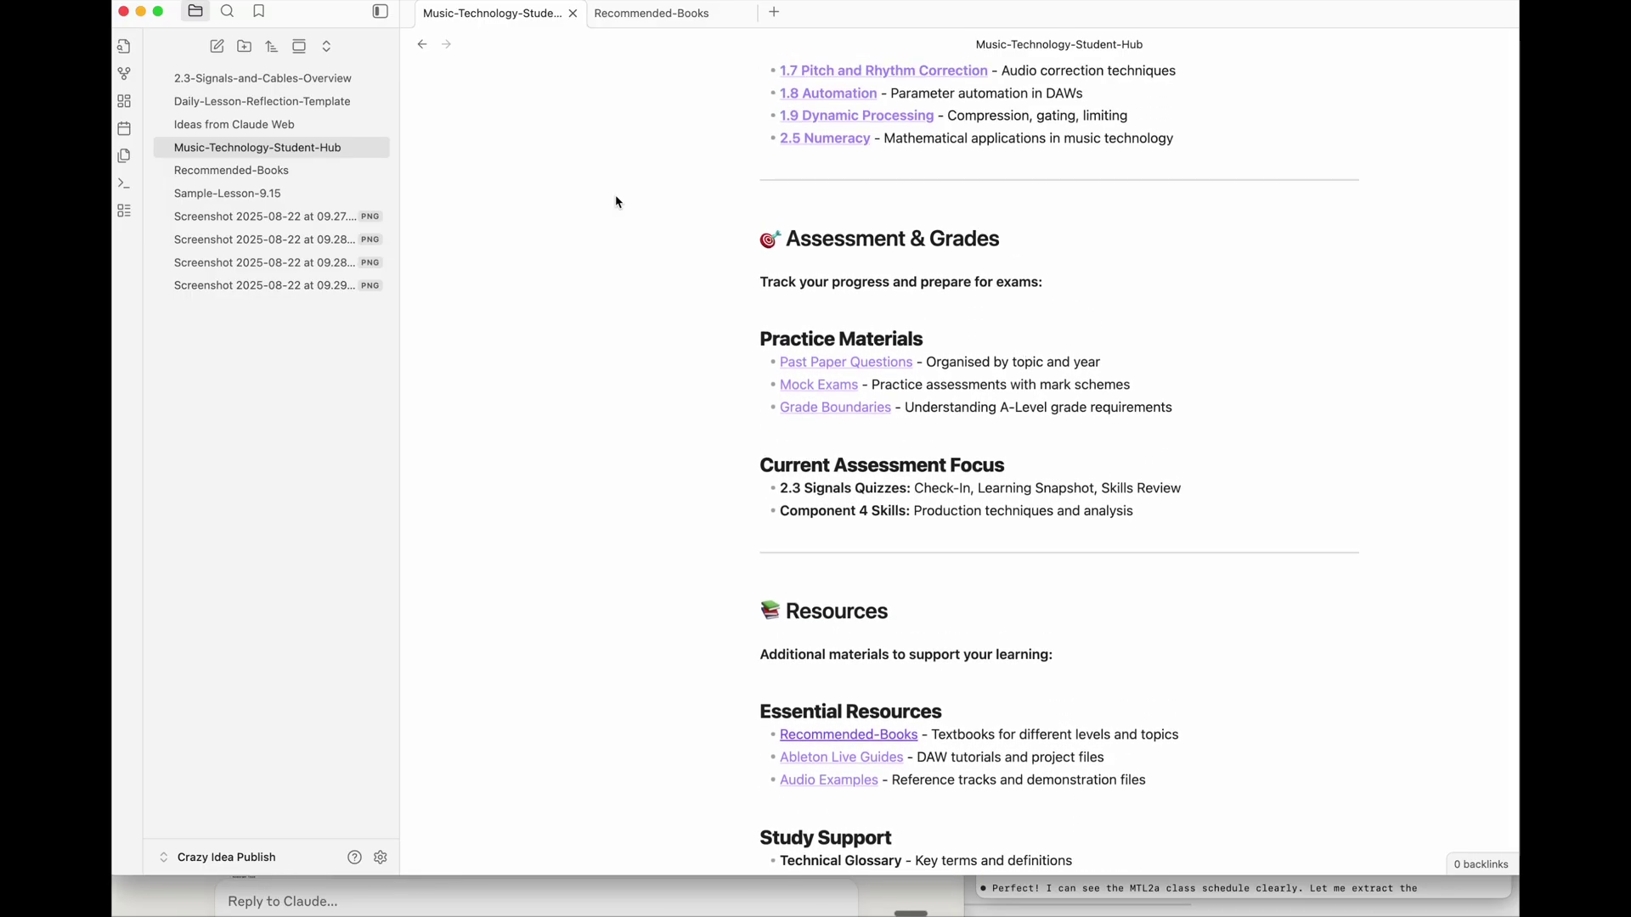
scroll(616, 201, "up", 14)
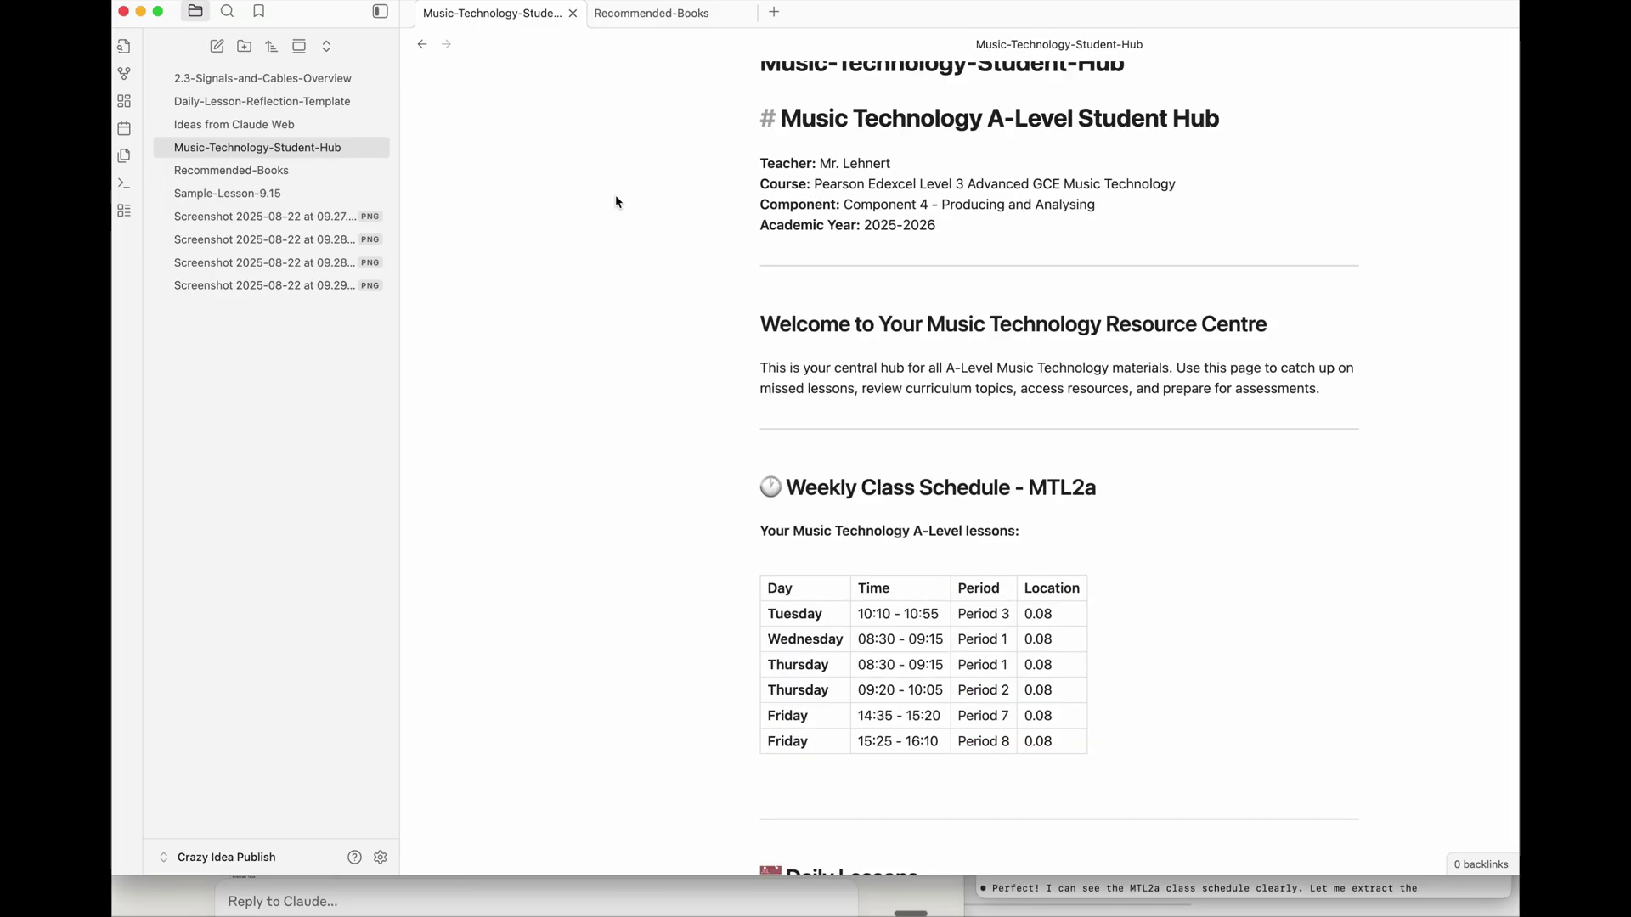
left_click(307, 170)
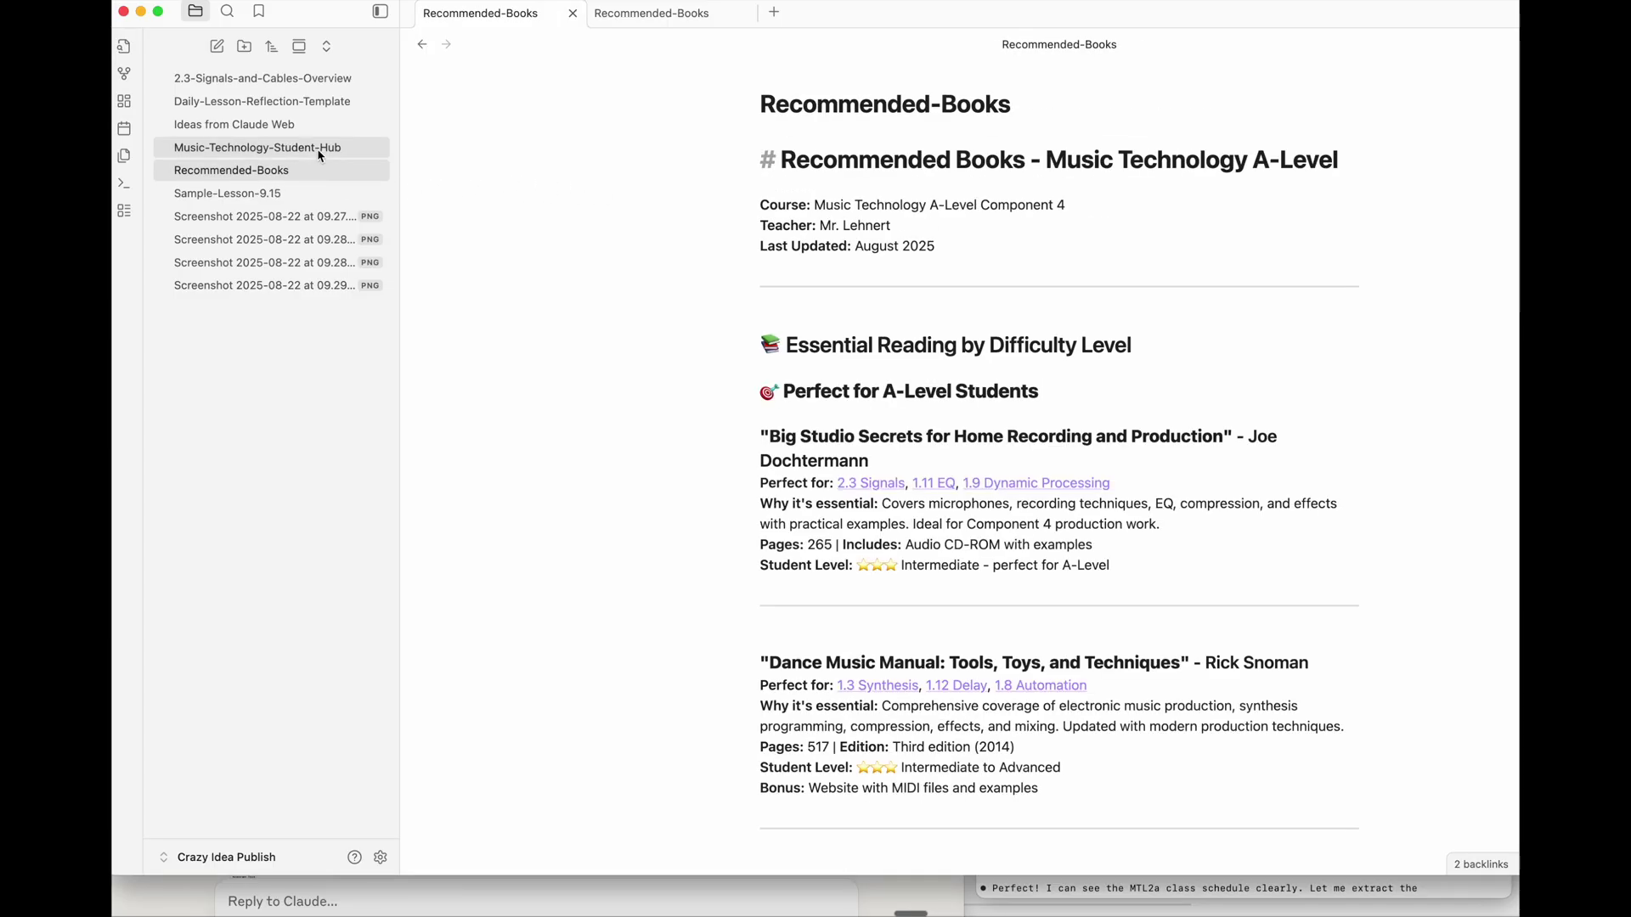
left_click(309, 147)
left_click(316, 101)
left_click(320, 78)
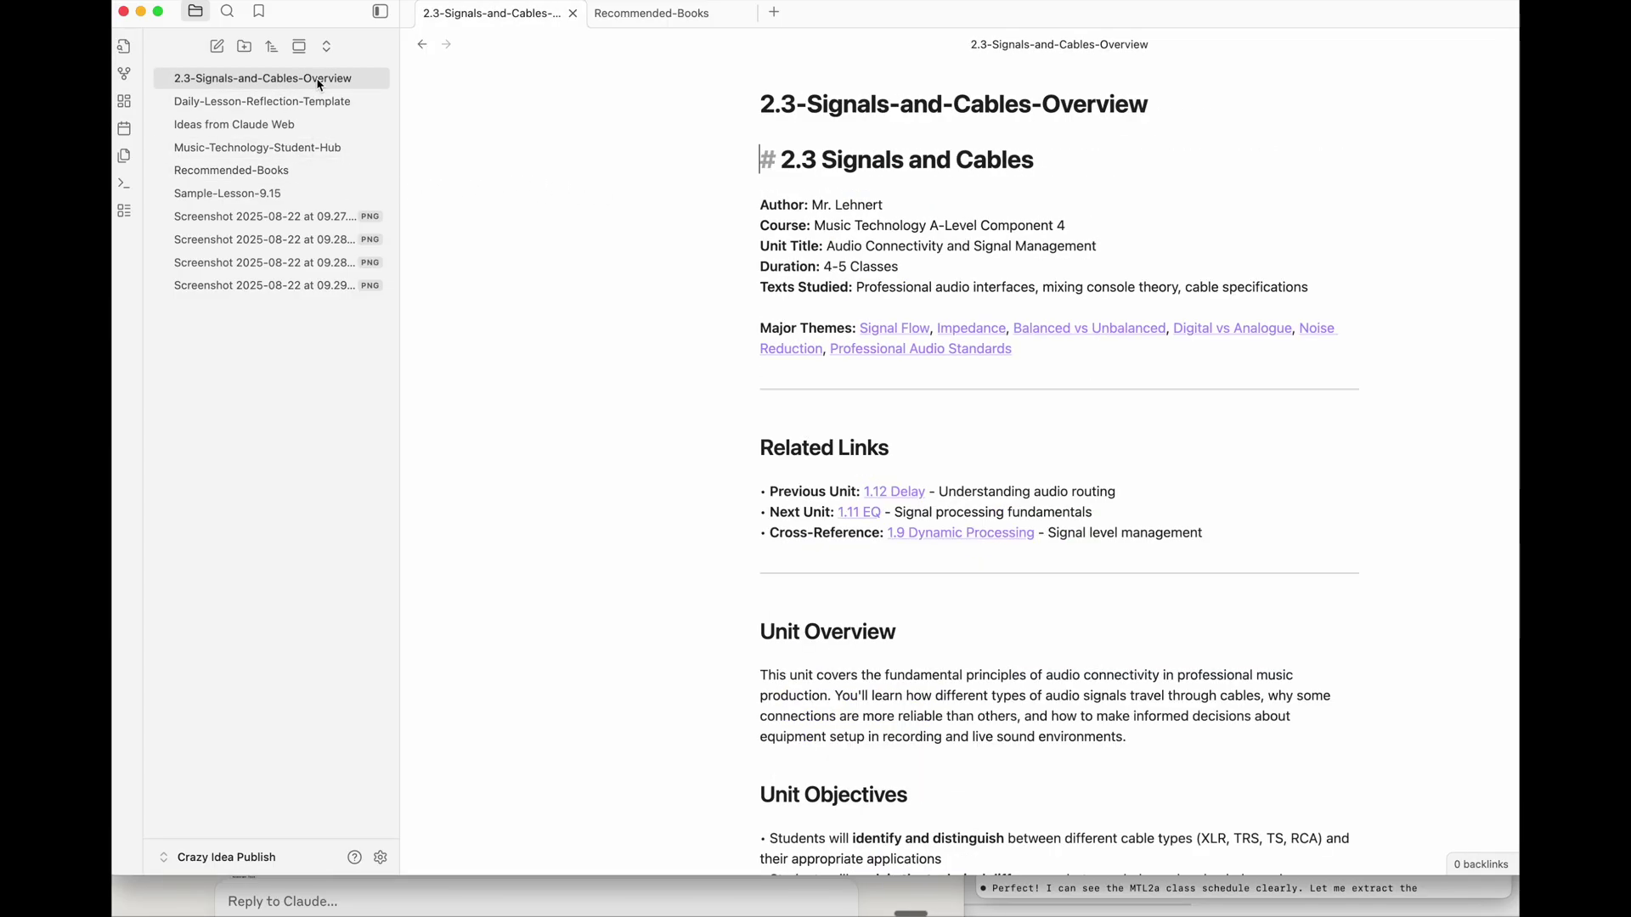
left_click(327, 147)
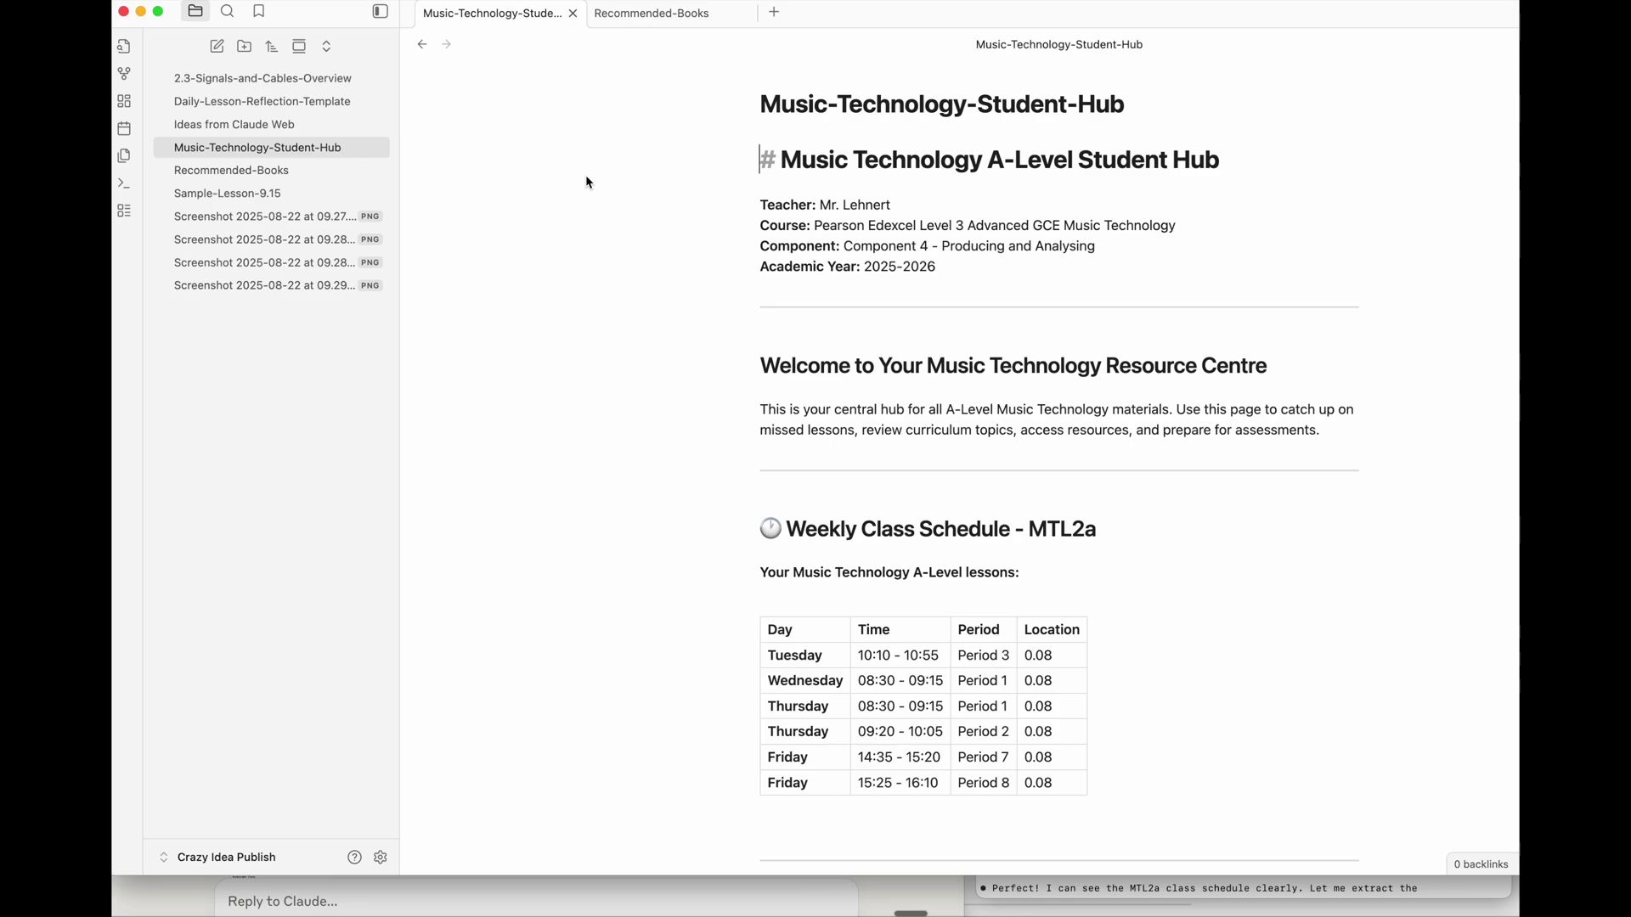
- Compare the published example vault with the Student Hub note, scrolling through both
key("super+Tab")
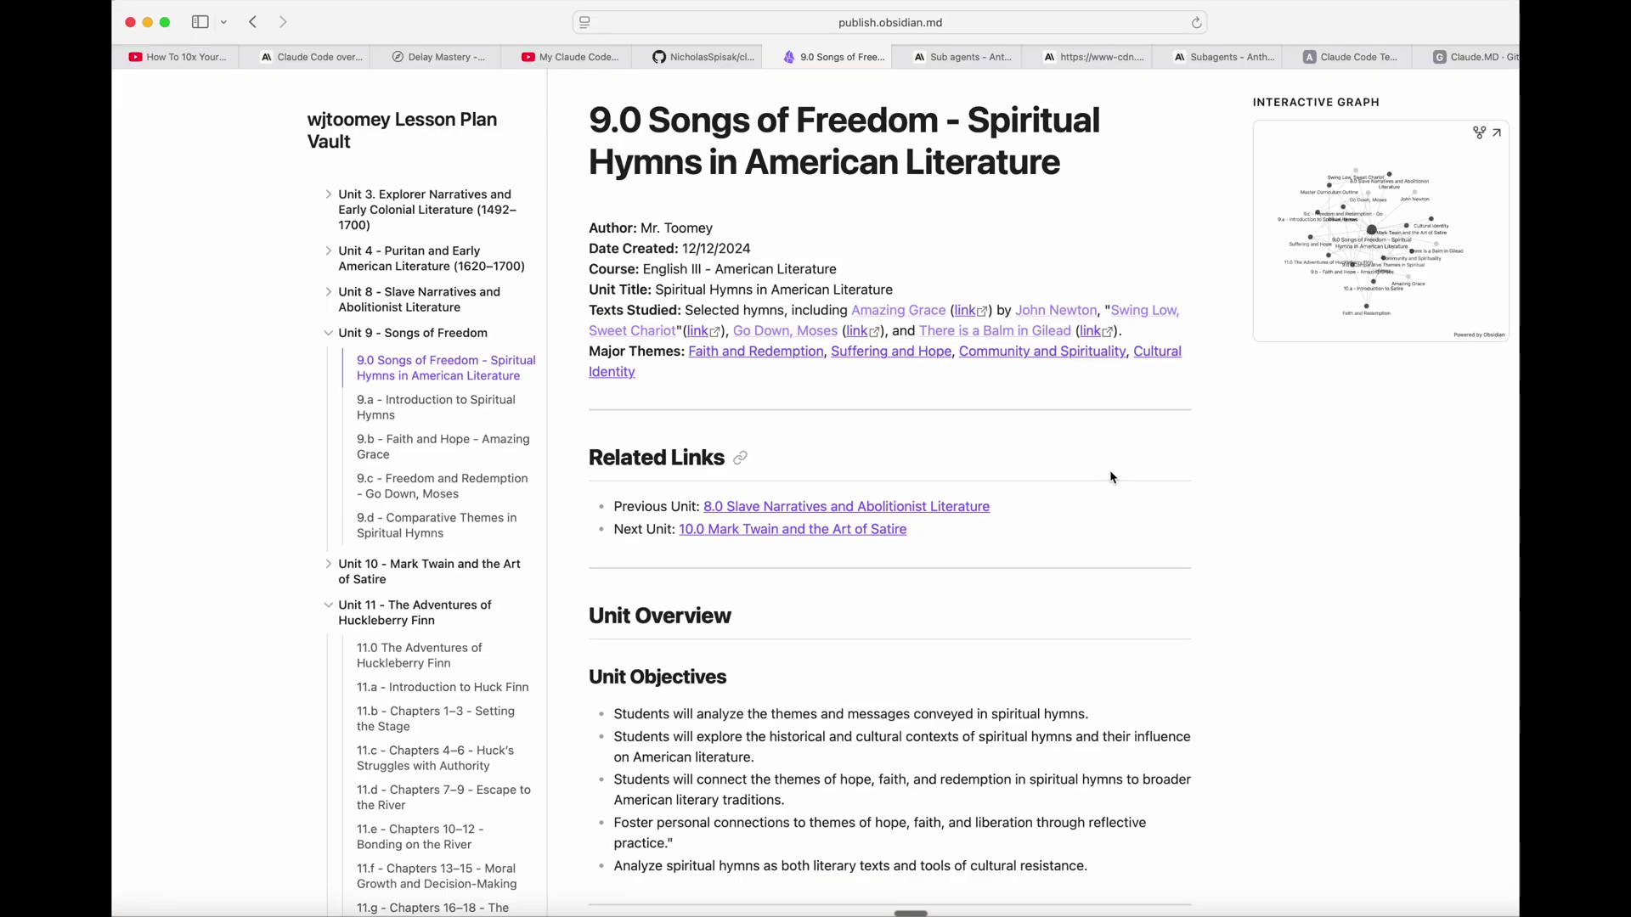
scroll(1110, 471, "down", 3)
scroll(1109, 470, "down", 8)
key("super+Tab")
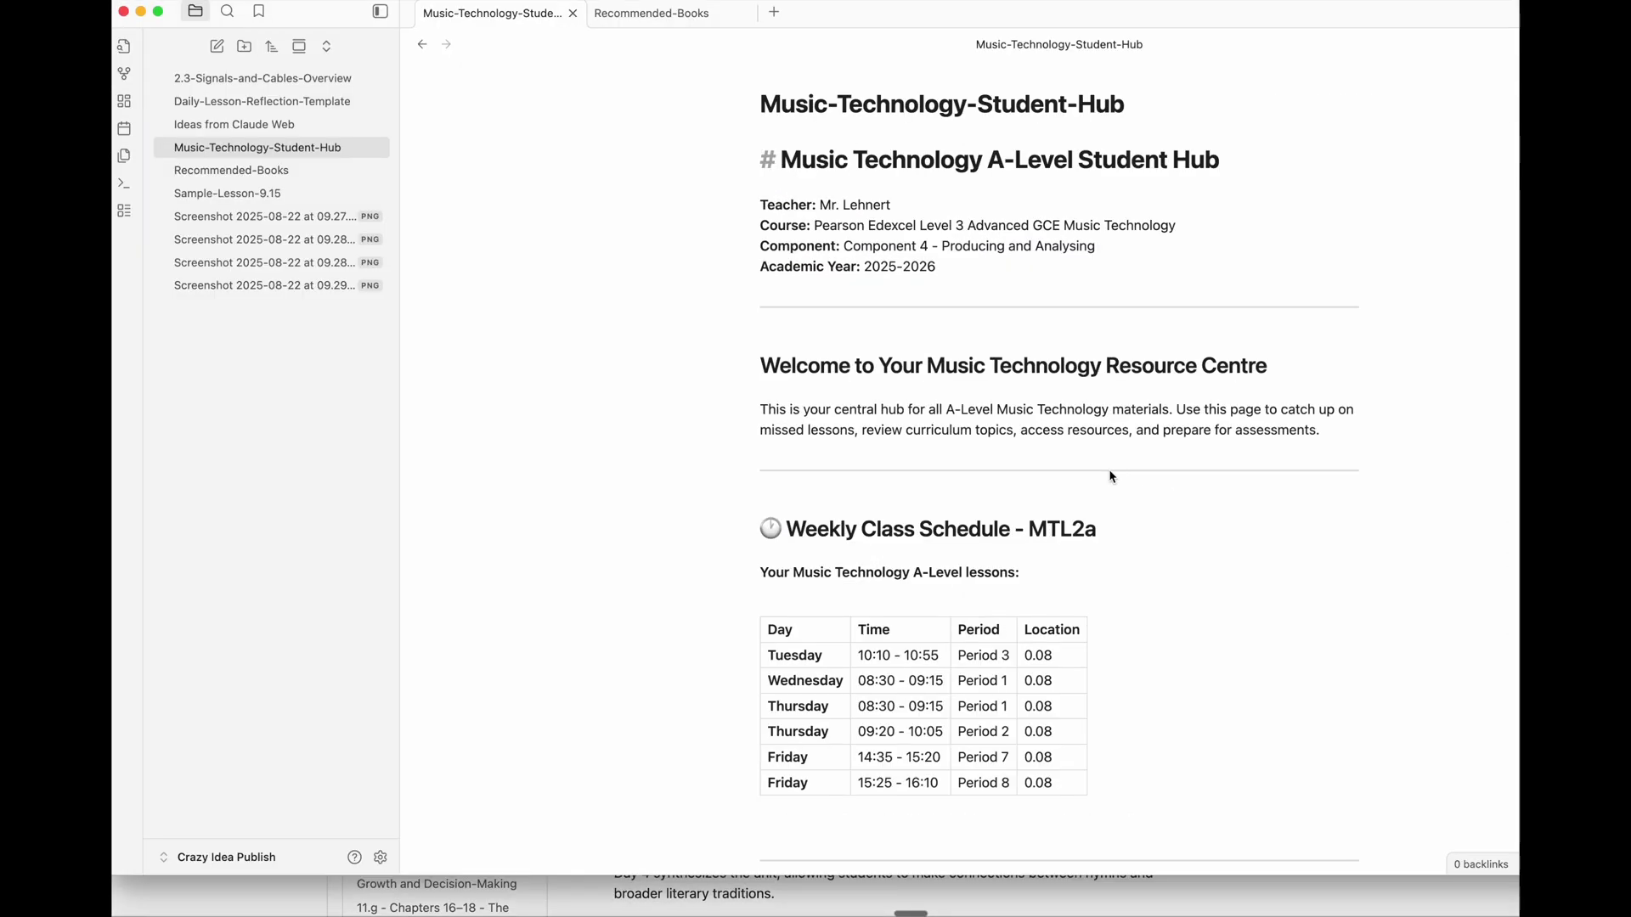
scroll(1109, 471, "down", 5)
scroll(1110, 474, "down", 15)
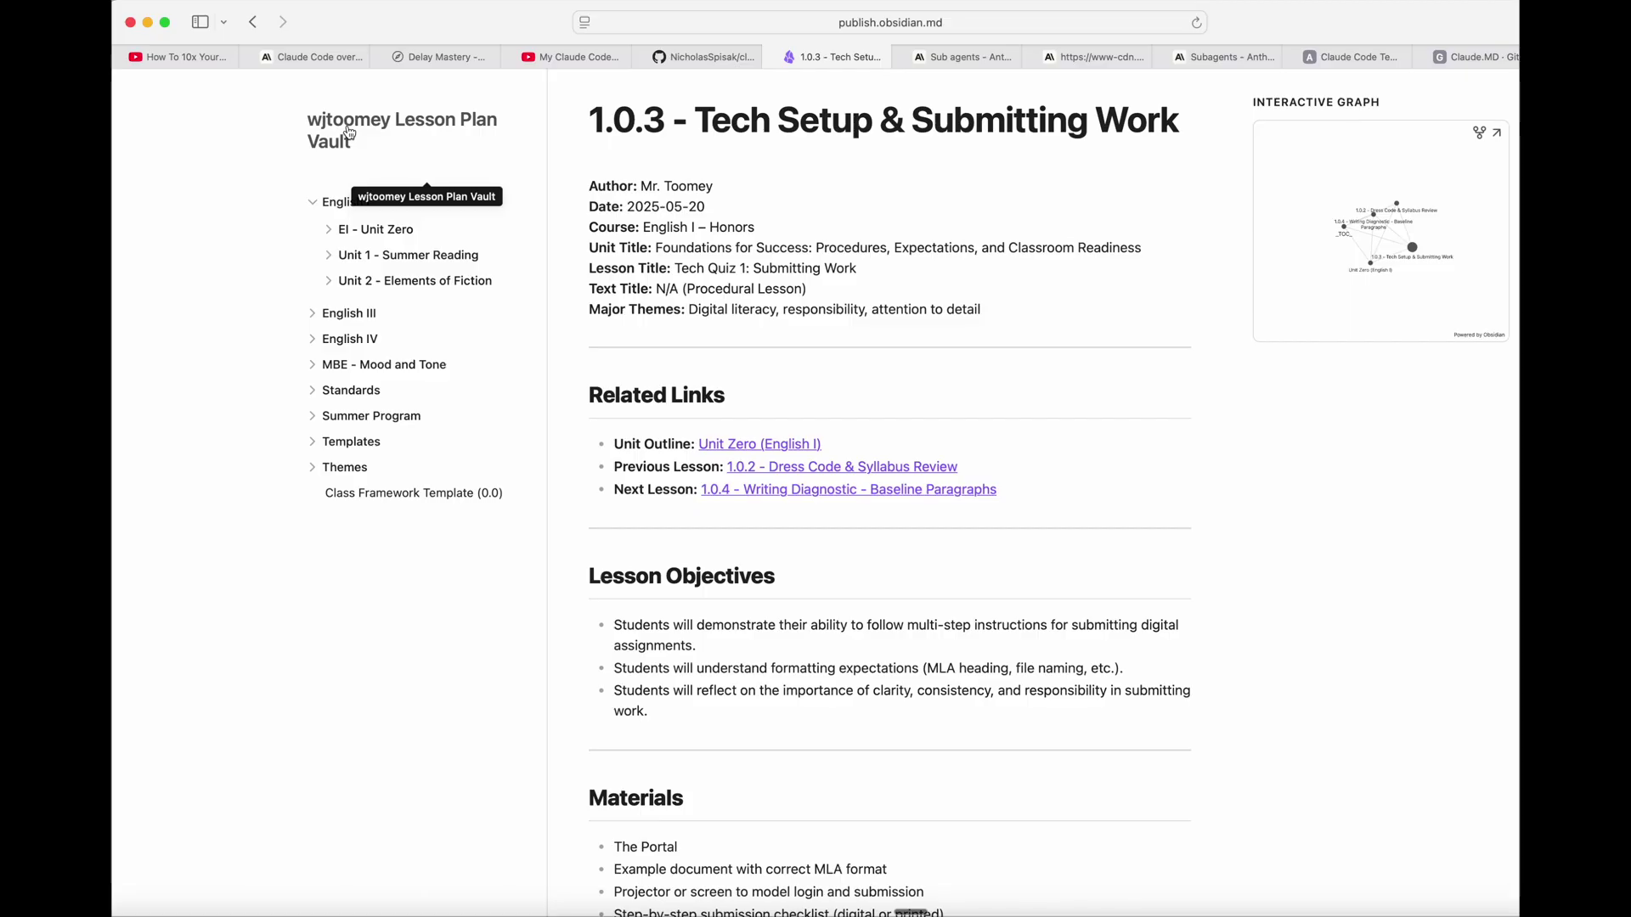
- Toggle English I, then expand English III and Unit 11 to list the Huckleberry Finn lessons
left_click(312, 204)
left_click(313, 205)
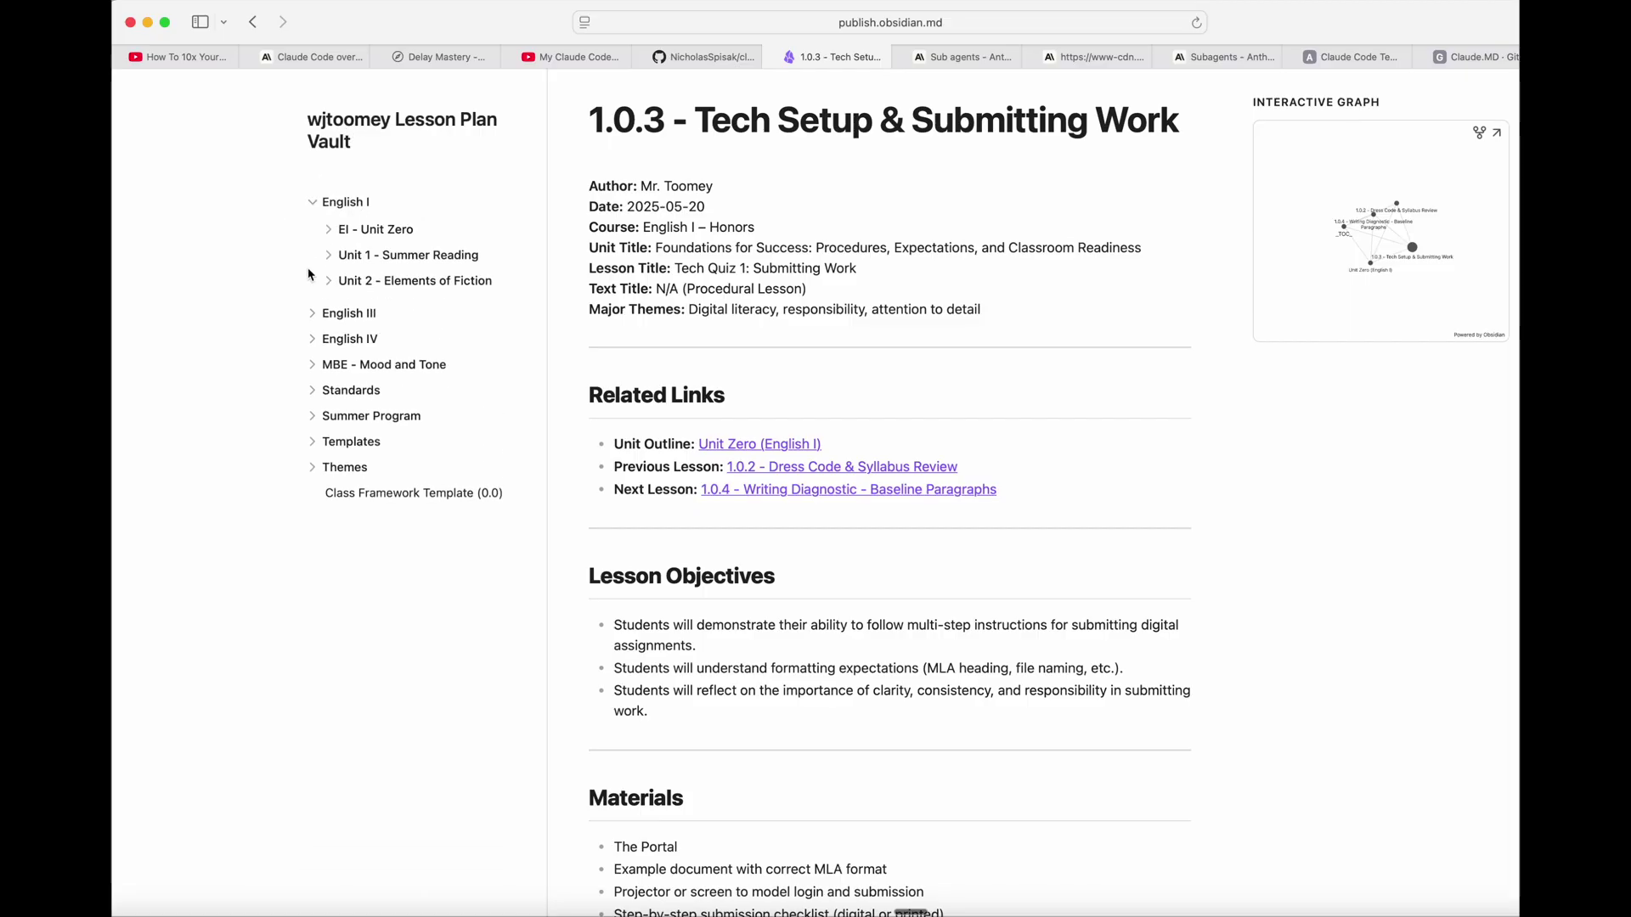
left_click(312, 313)
scroll(398, 491, "down", 5)
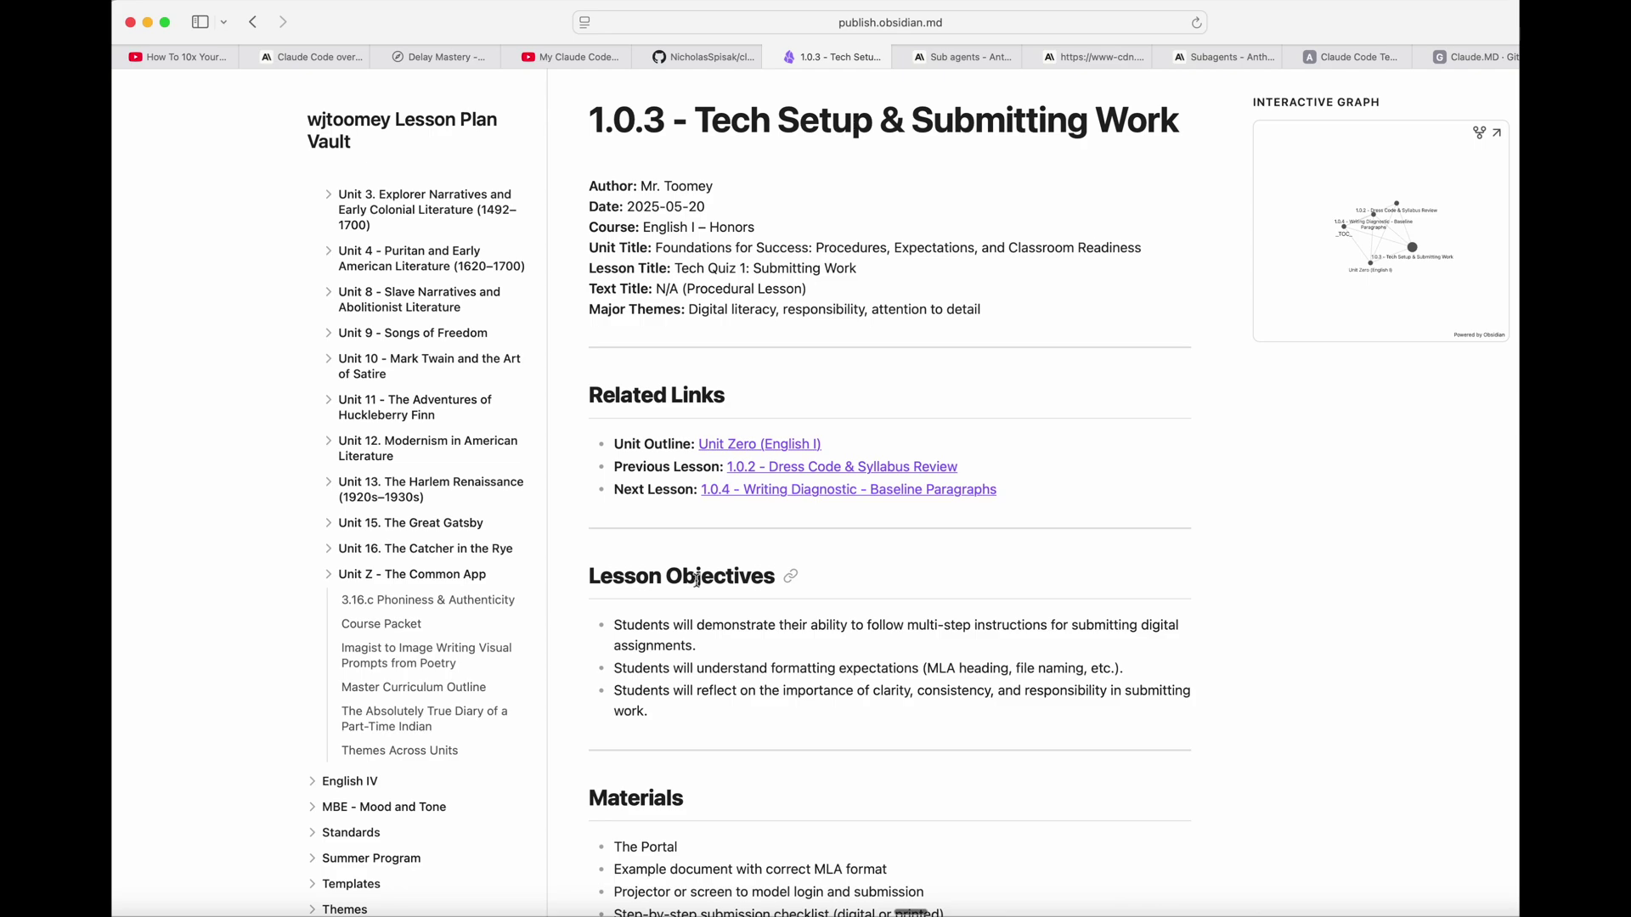
scroll(868, 589, "down", 7)
scroll(867, 589, "down", 12)
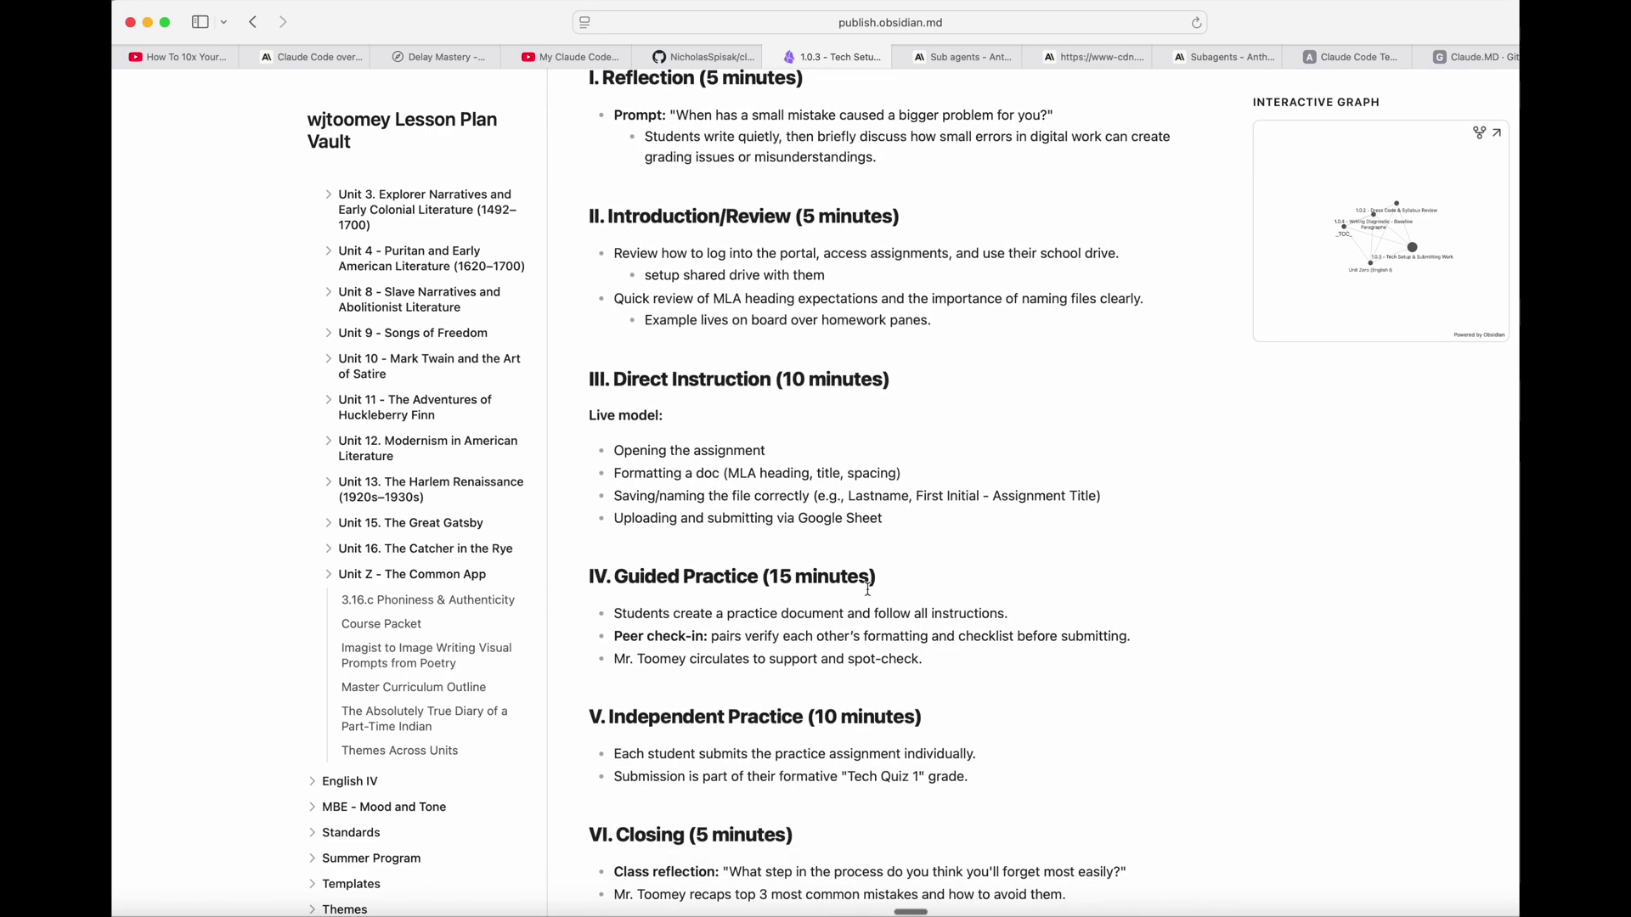
scroll(867, 589, "down", 2)
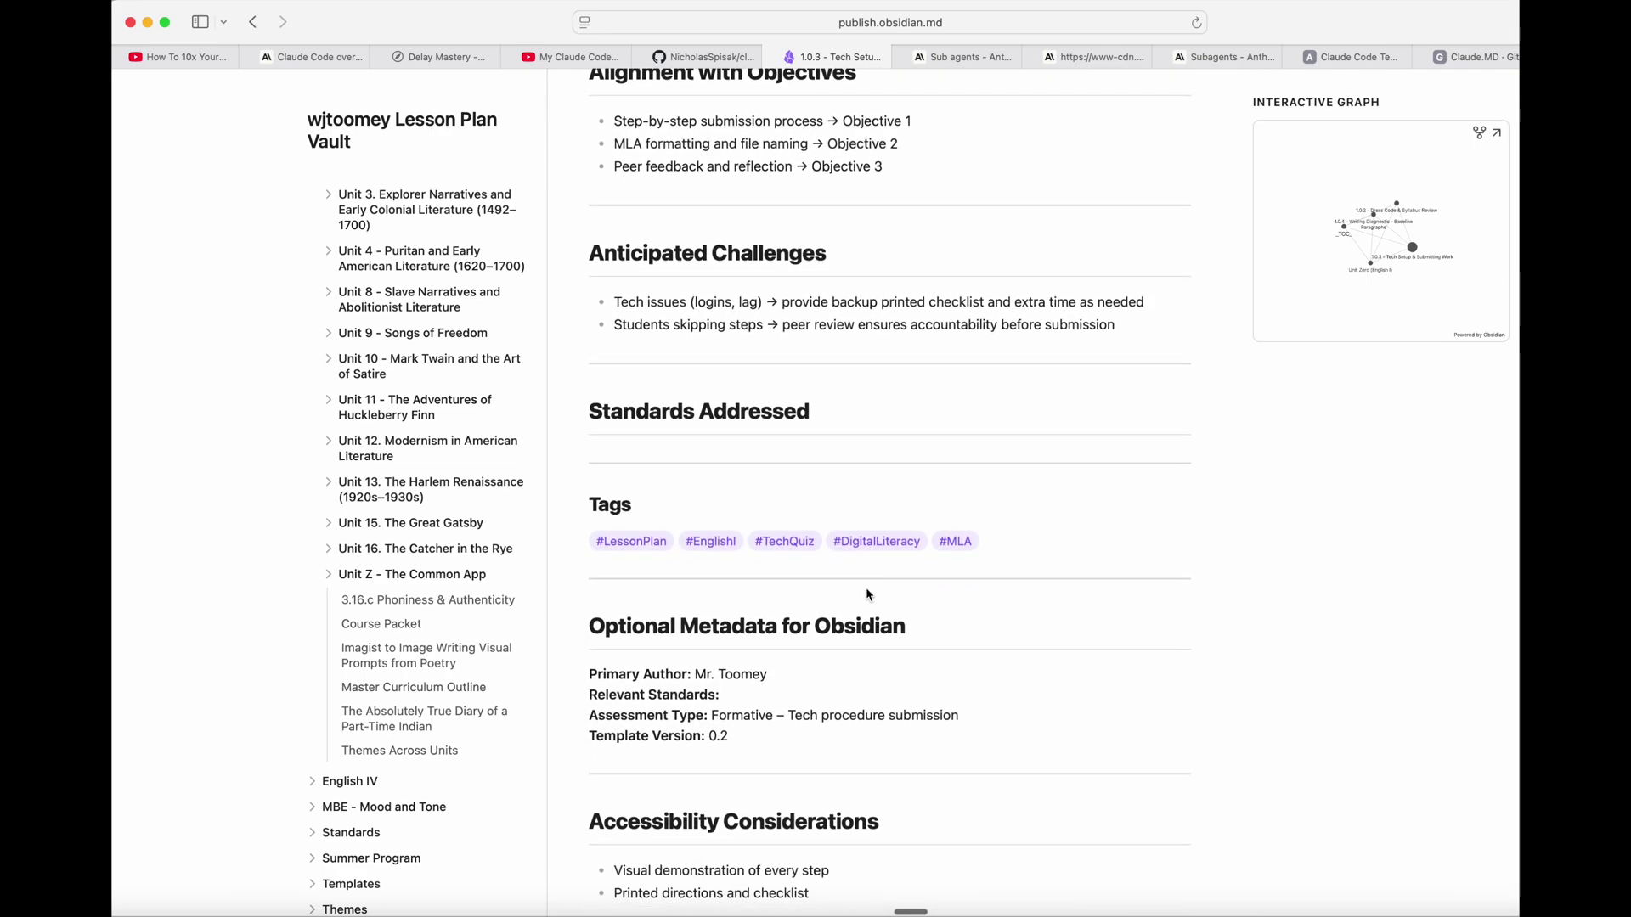
scroll(868, 590, "down", 1)
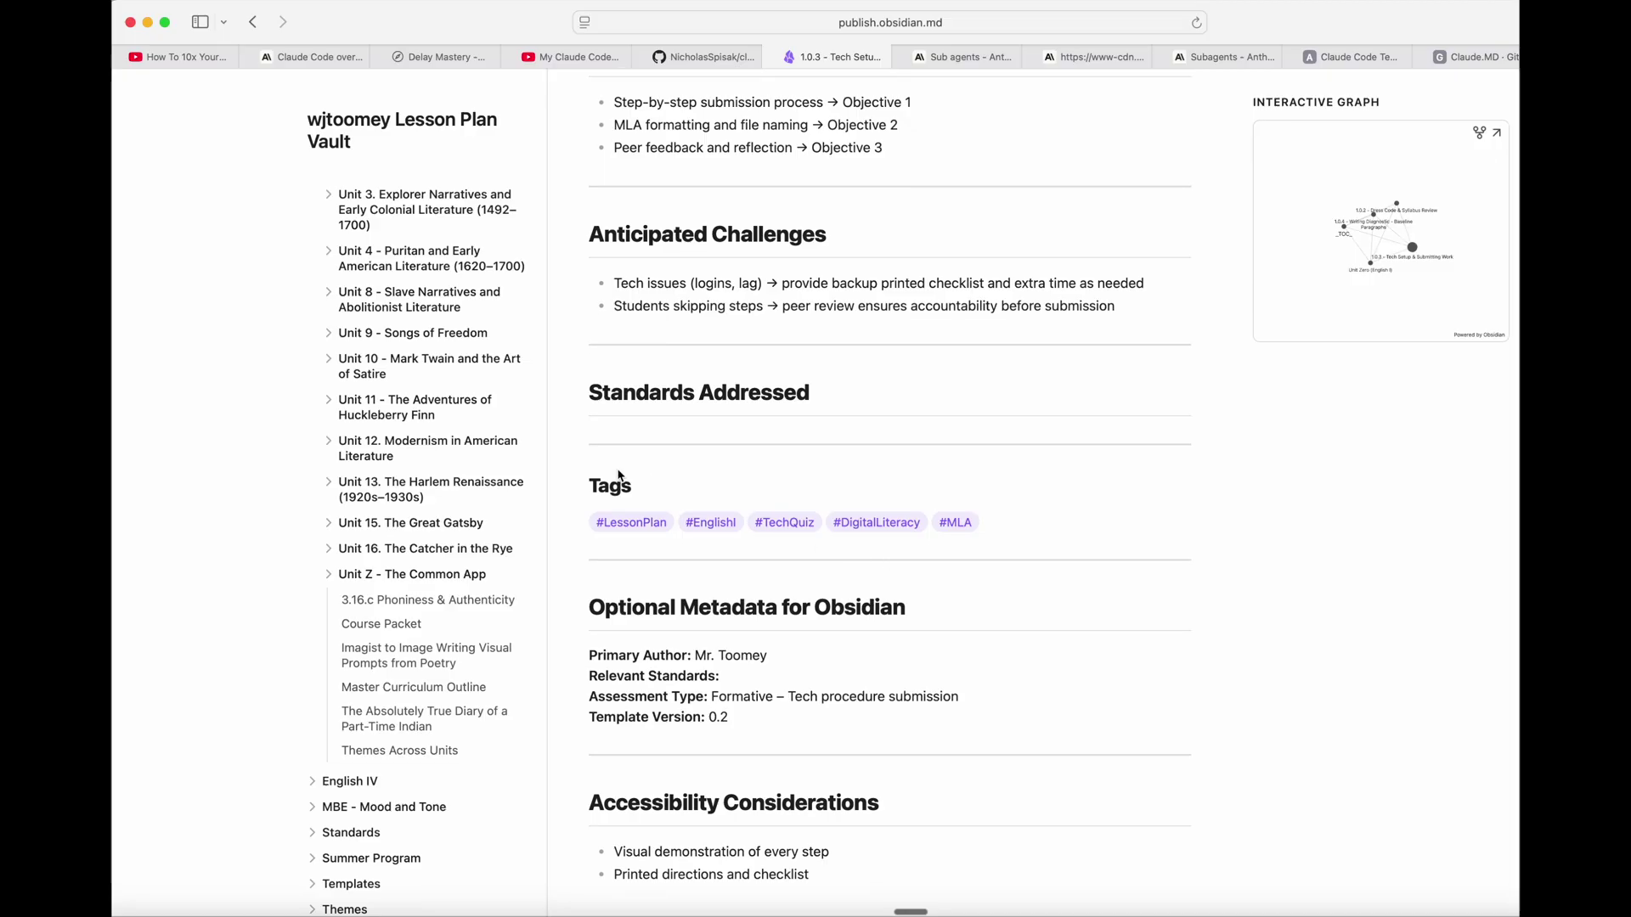
scroll(870, 613, "up", 20)
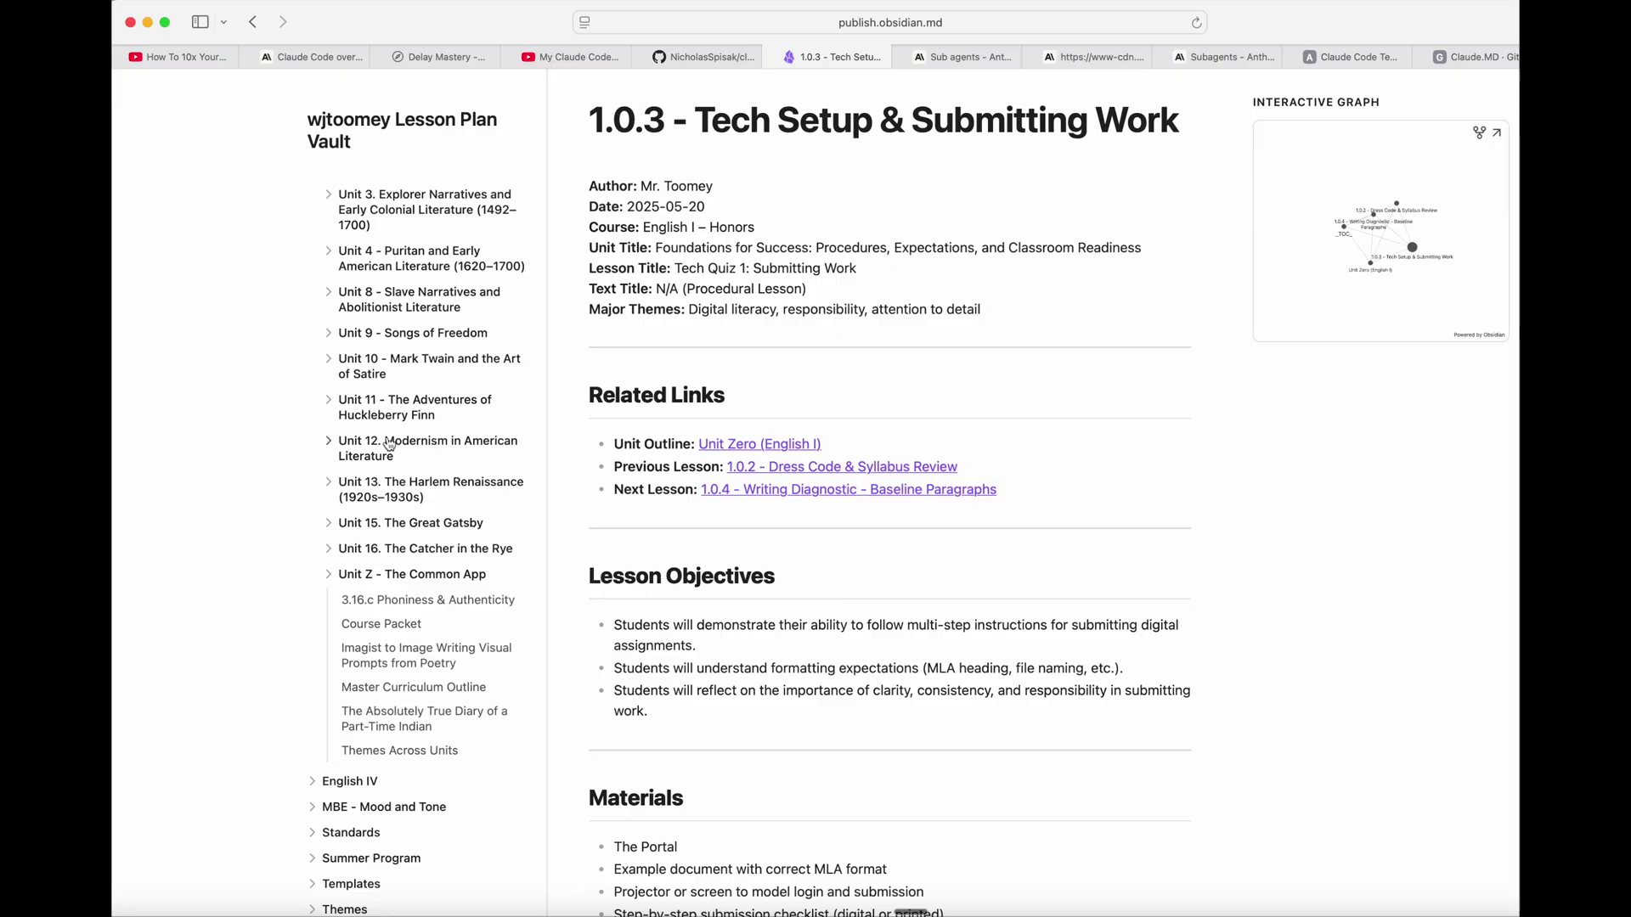
left_click(330, 413)
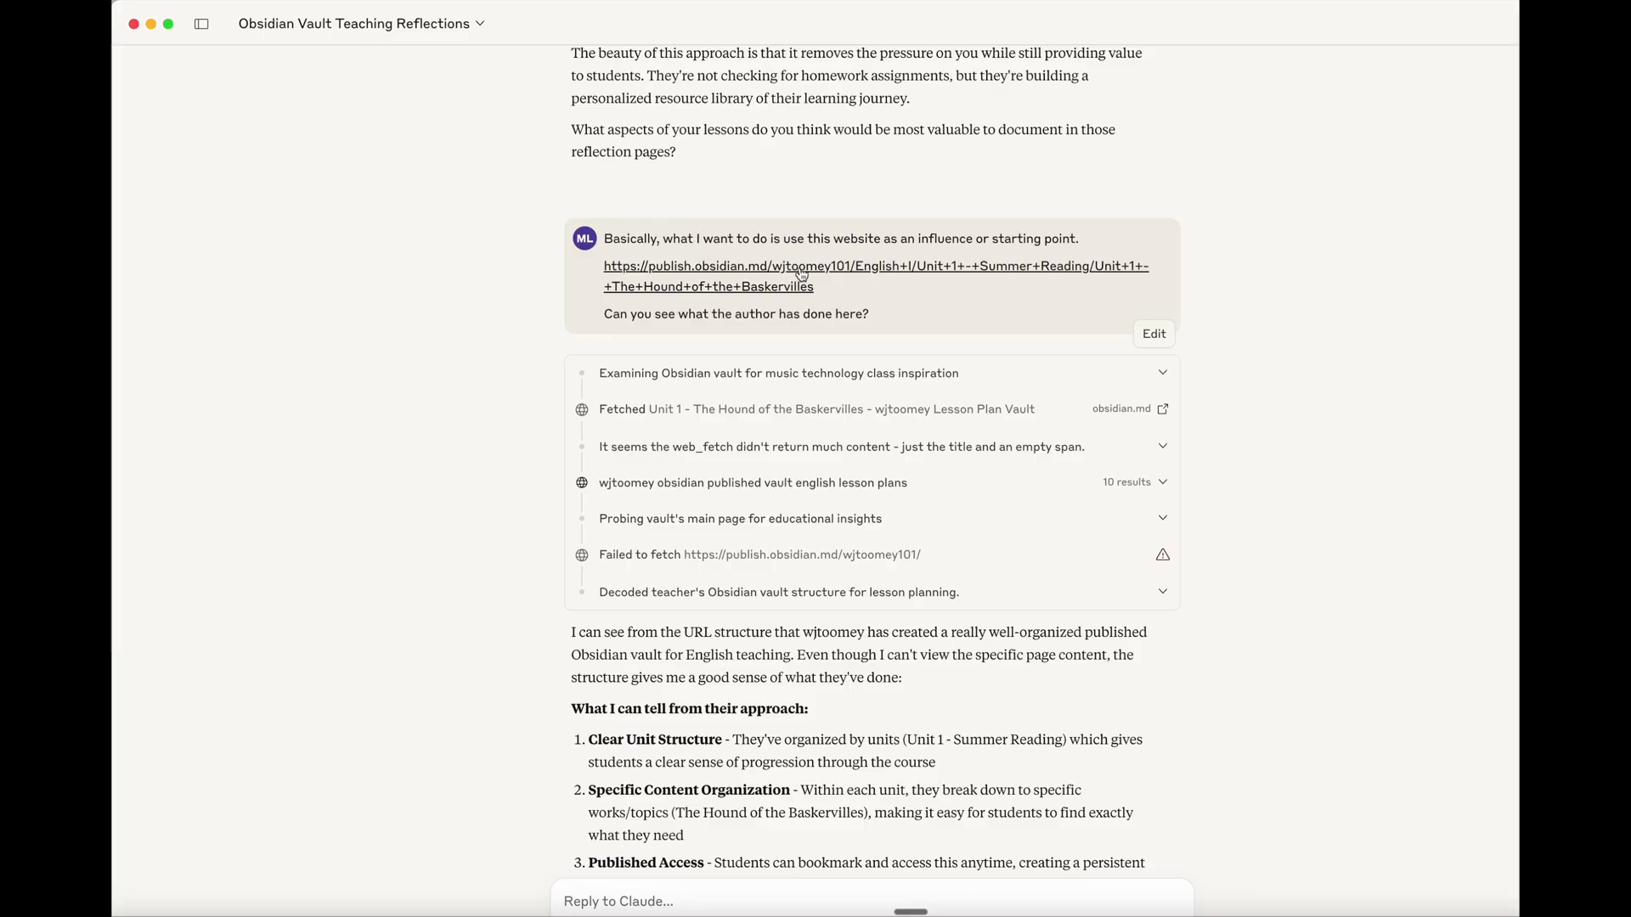
left_click_drag(863, 315, 811, 317)
scroll(498, 418, "down", 6)
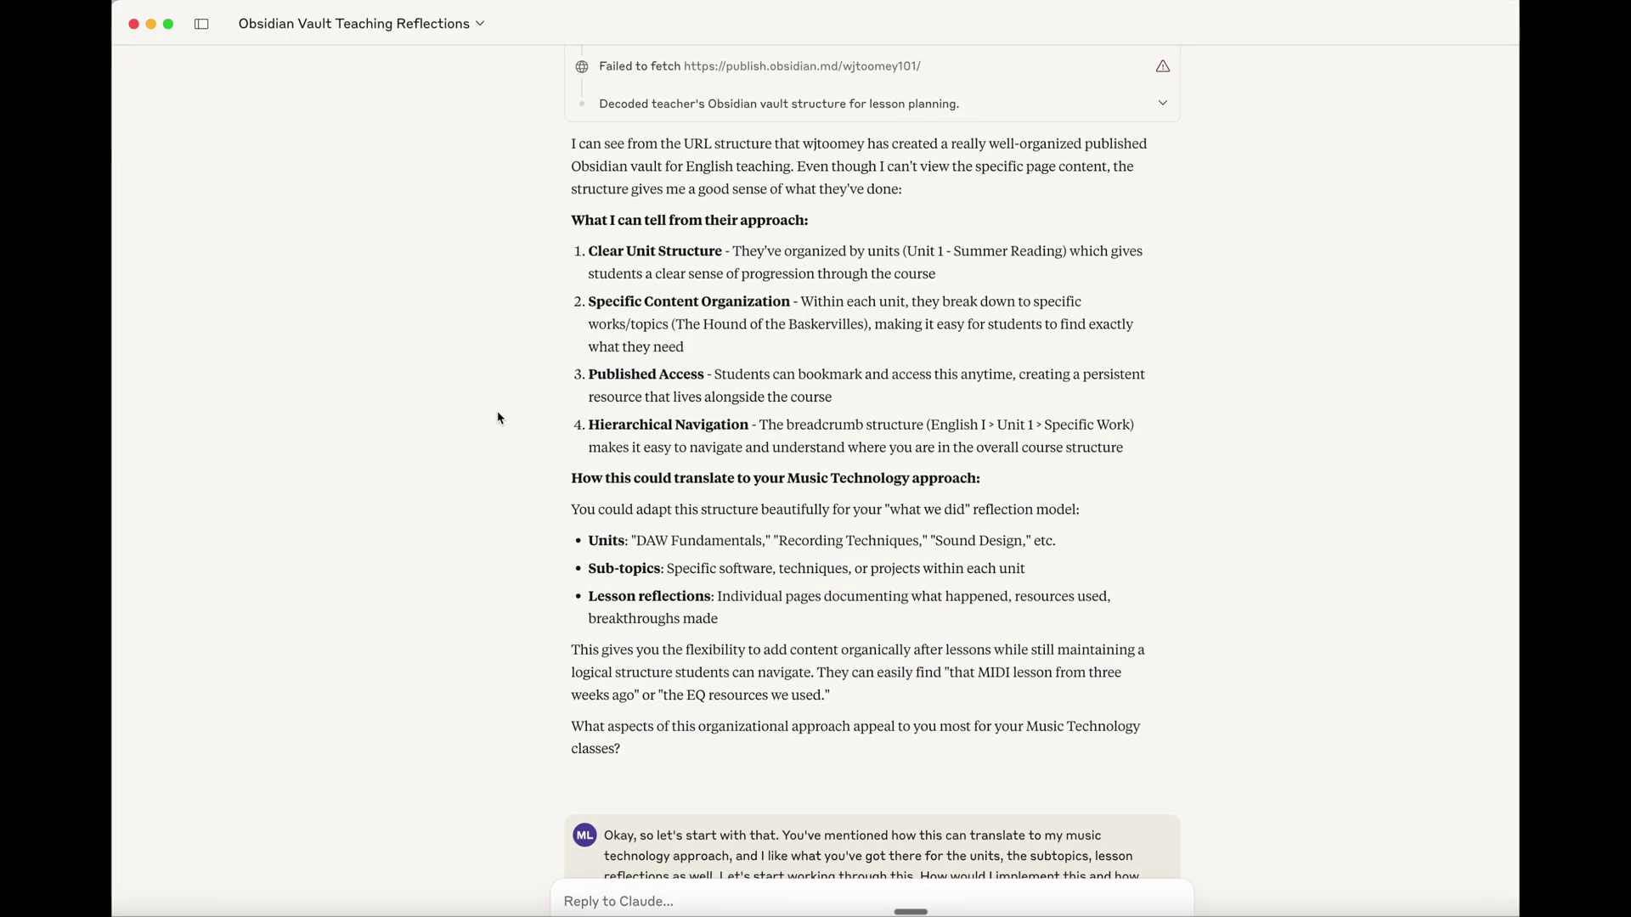
left_click_drag(863, 482, 692, 491)
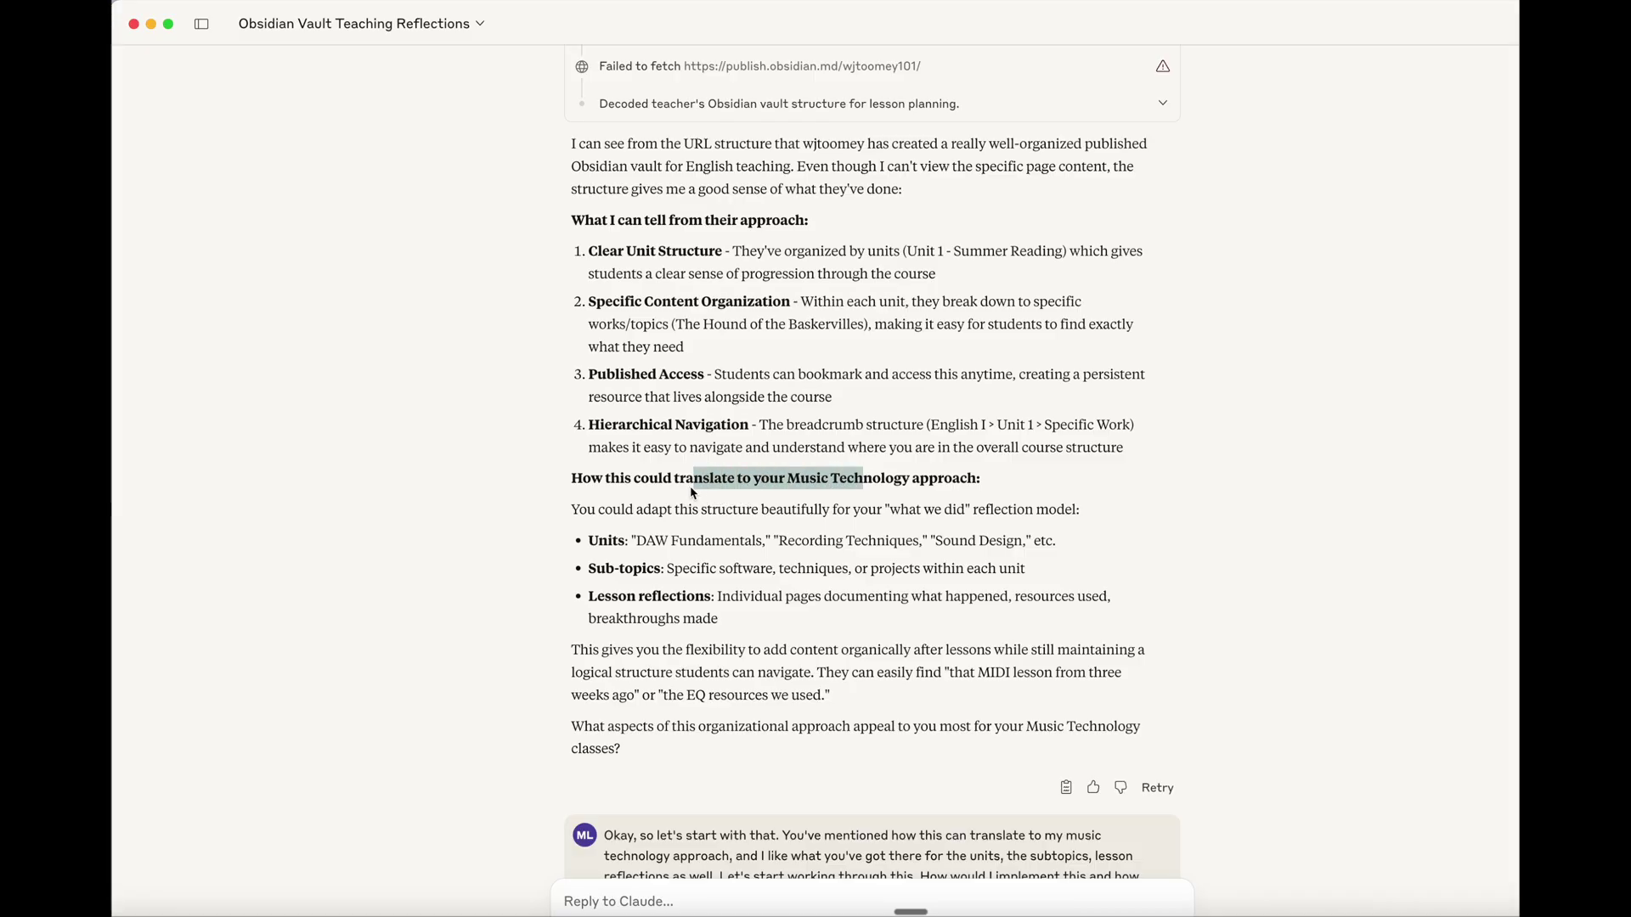
scroll(487, 453, "down", 9)
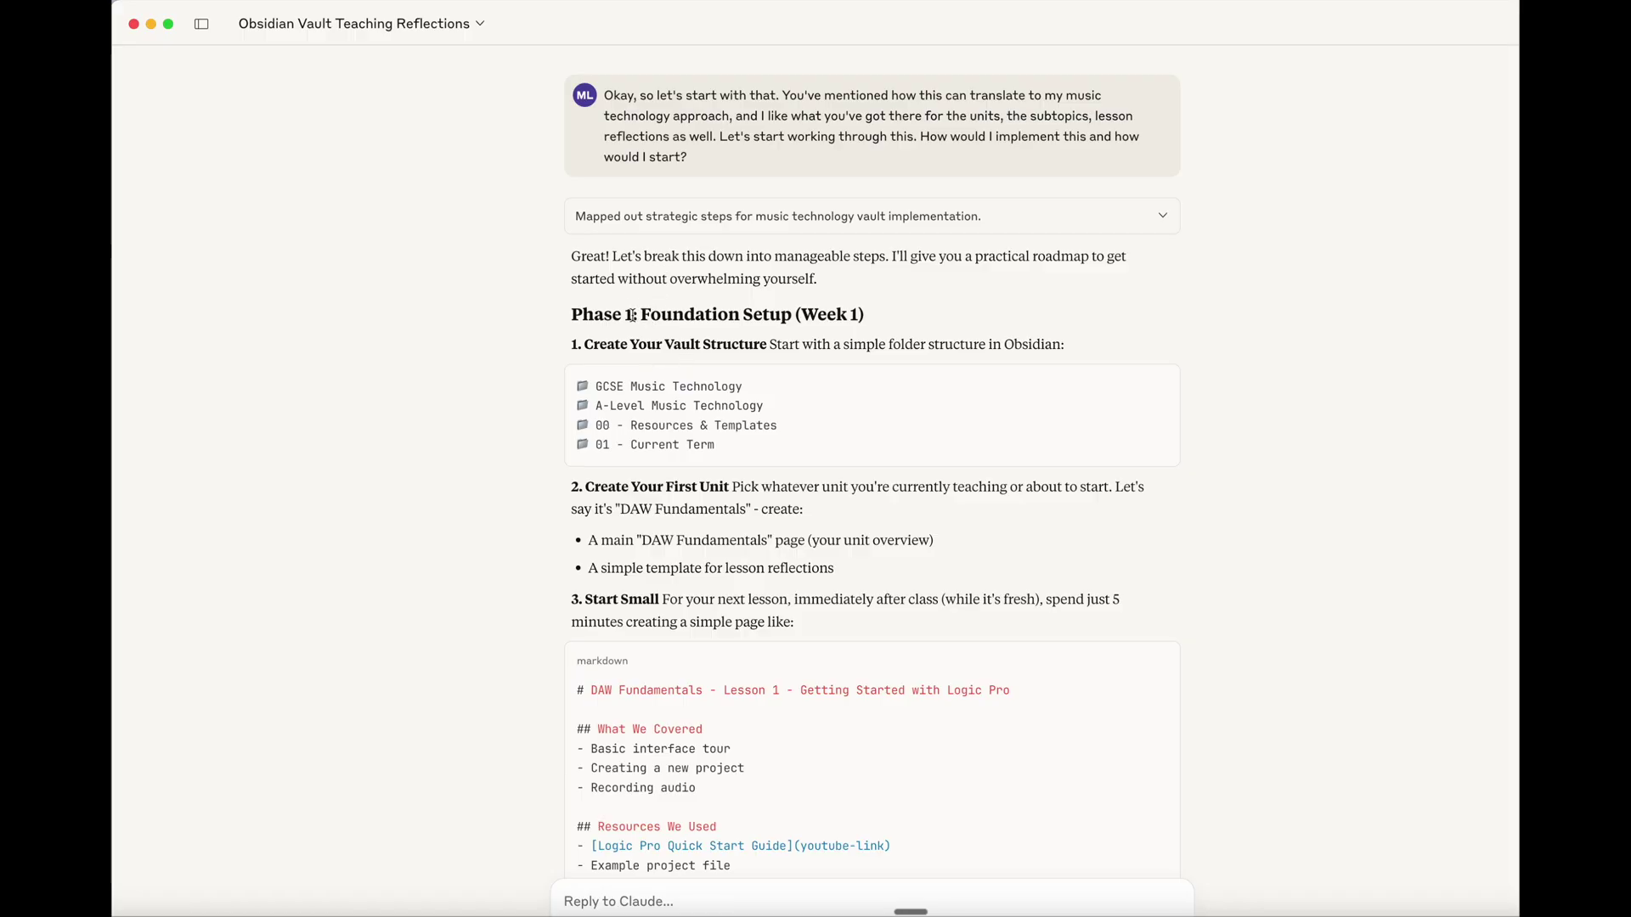
left_click_drag(634, 315, 728, 315)
scroll(510, 448, "down", 2)
scroll(510, 448, "down", 6)
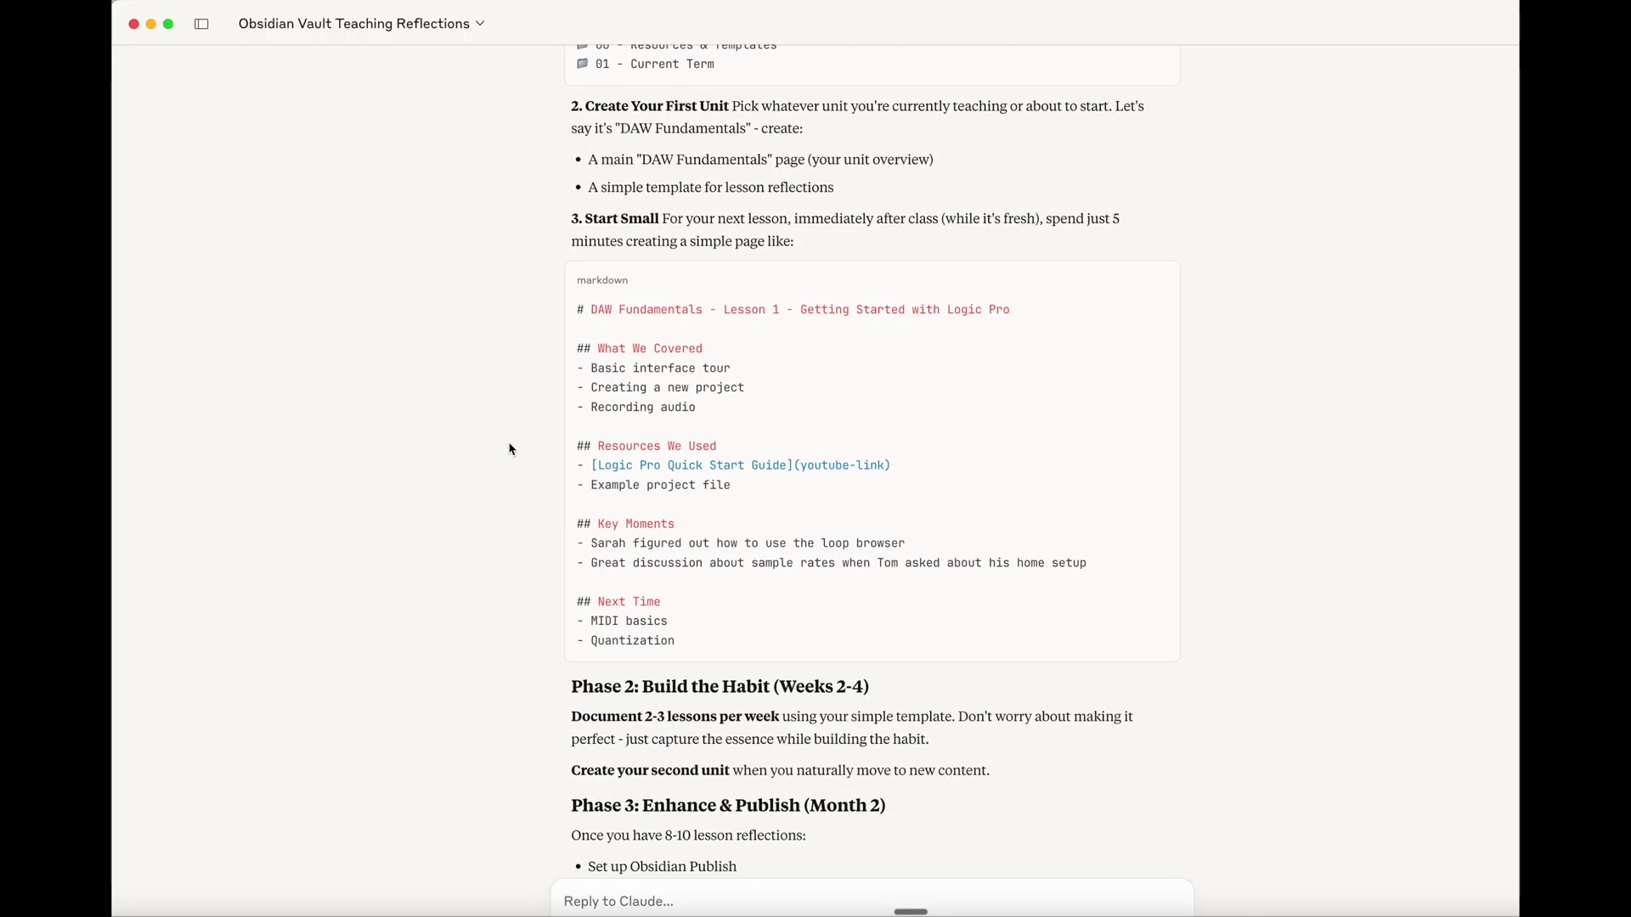
left_click(737, 418)
left_click_drag(738, 418, 695, 420)
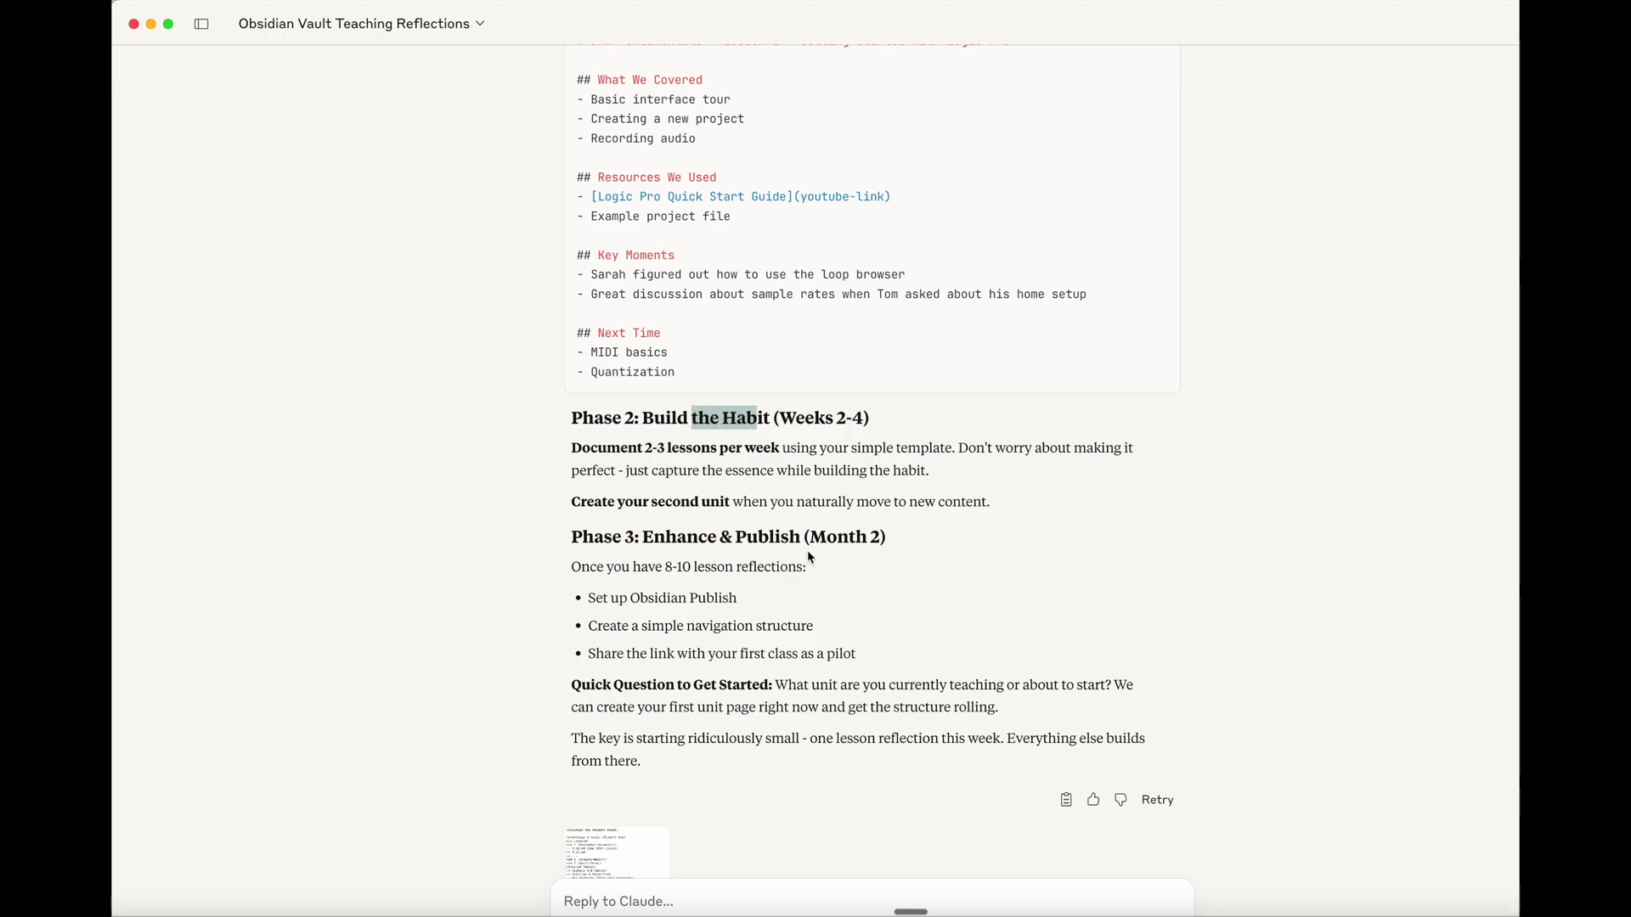
scroll(548, 549, "up", 3)
scroll(549, 549, "up", 2)
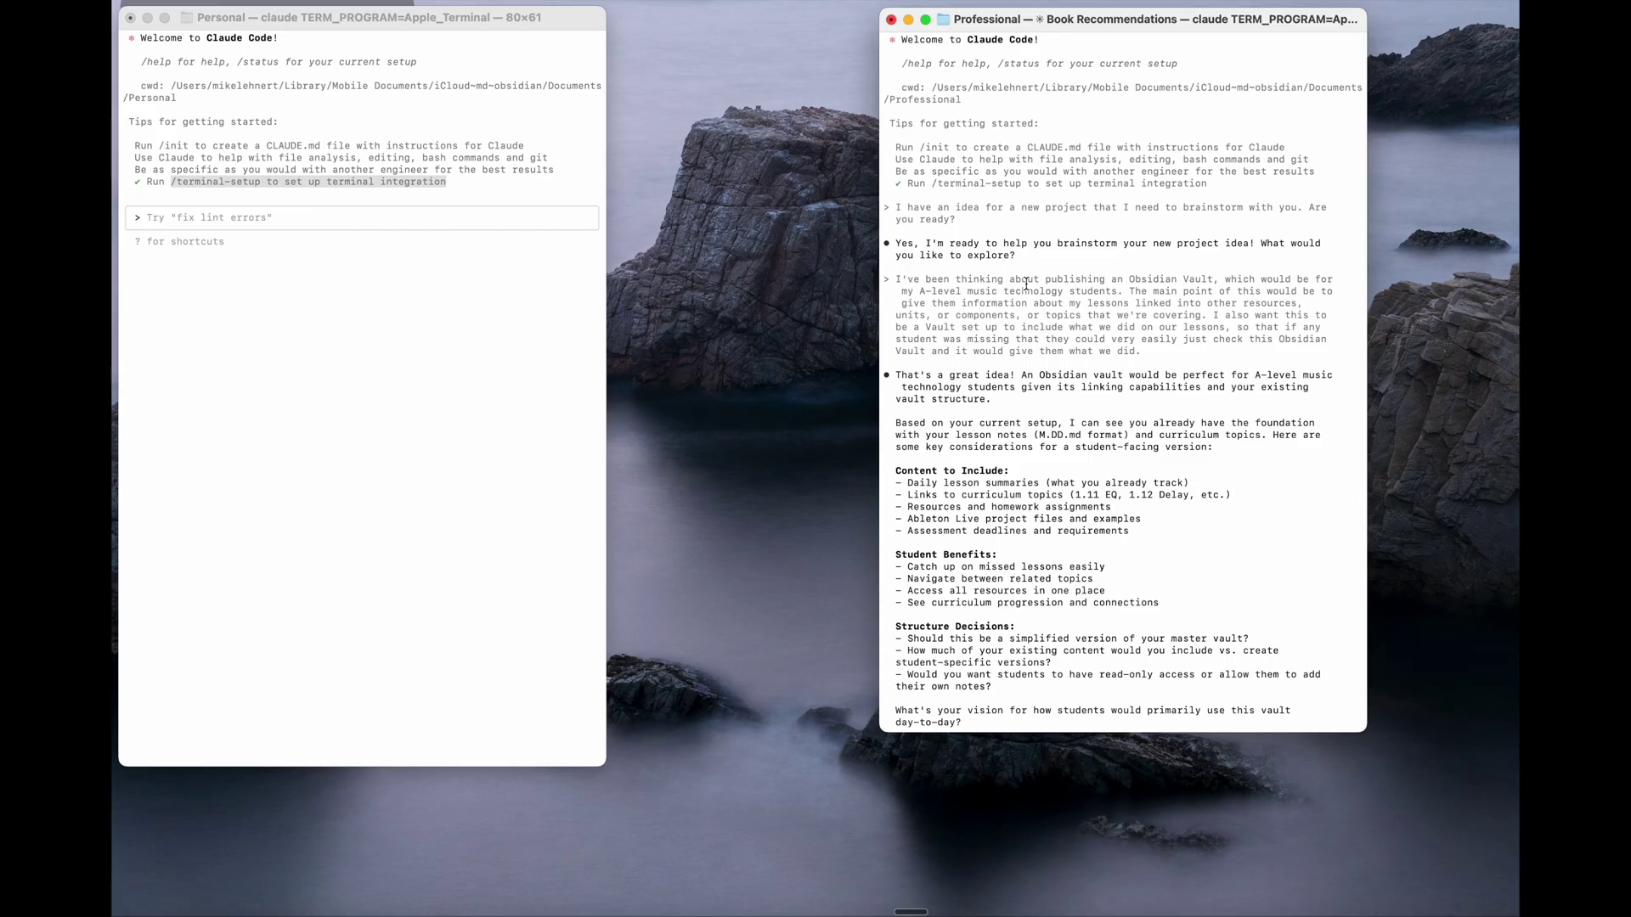
- Reposition the Personal terminal window and make the Professional Claude Code session active
left_click(406, 15)
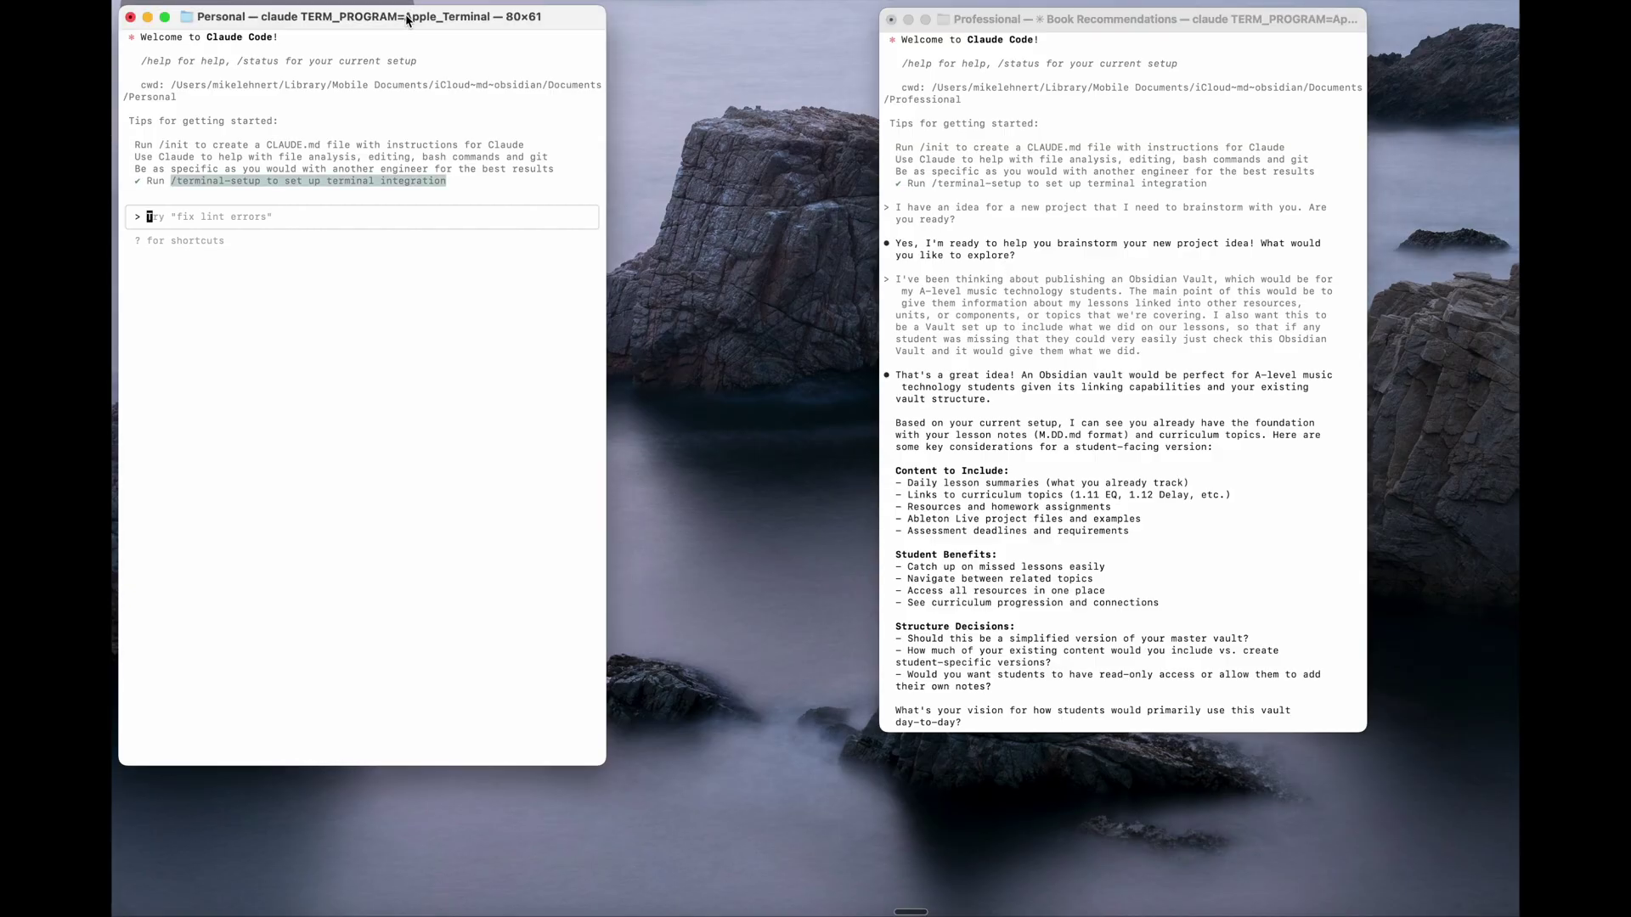
mouse_move(406, 19)
left_mouse_down()
mouse_move(426, 17)
mouse_move(406, 17)
left_mouse_up()
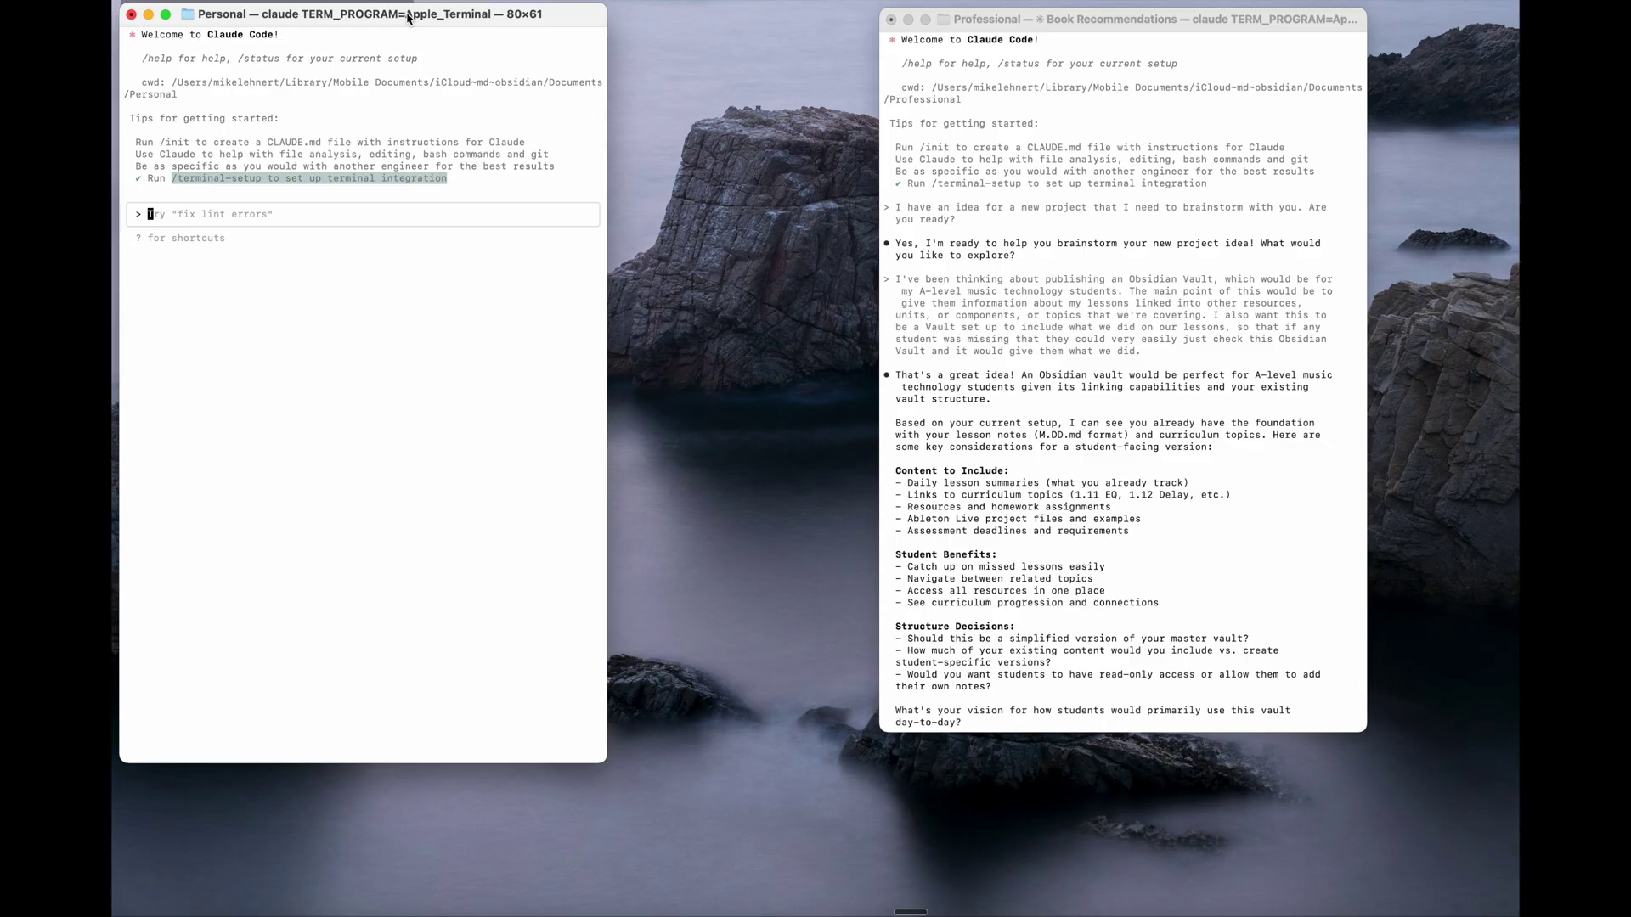
left_click(1062, 22)
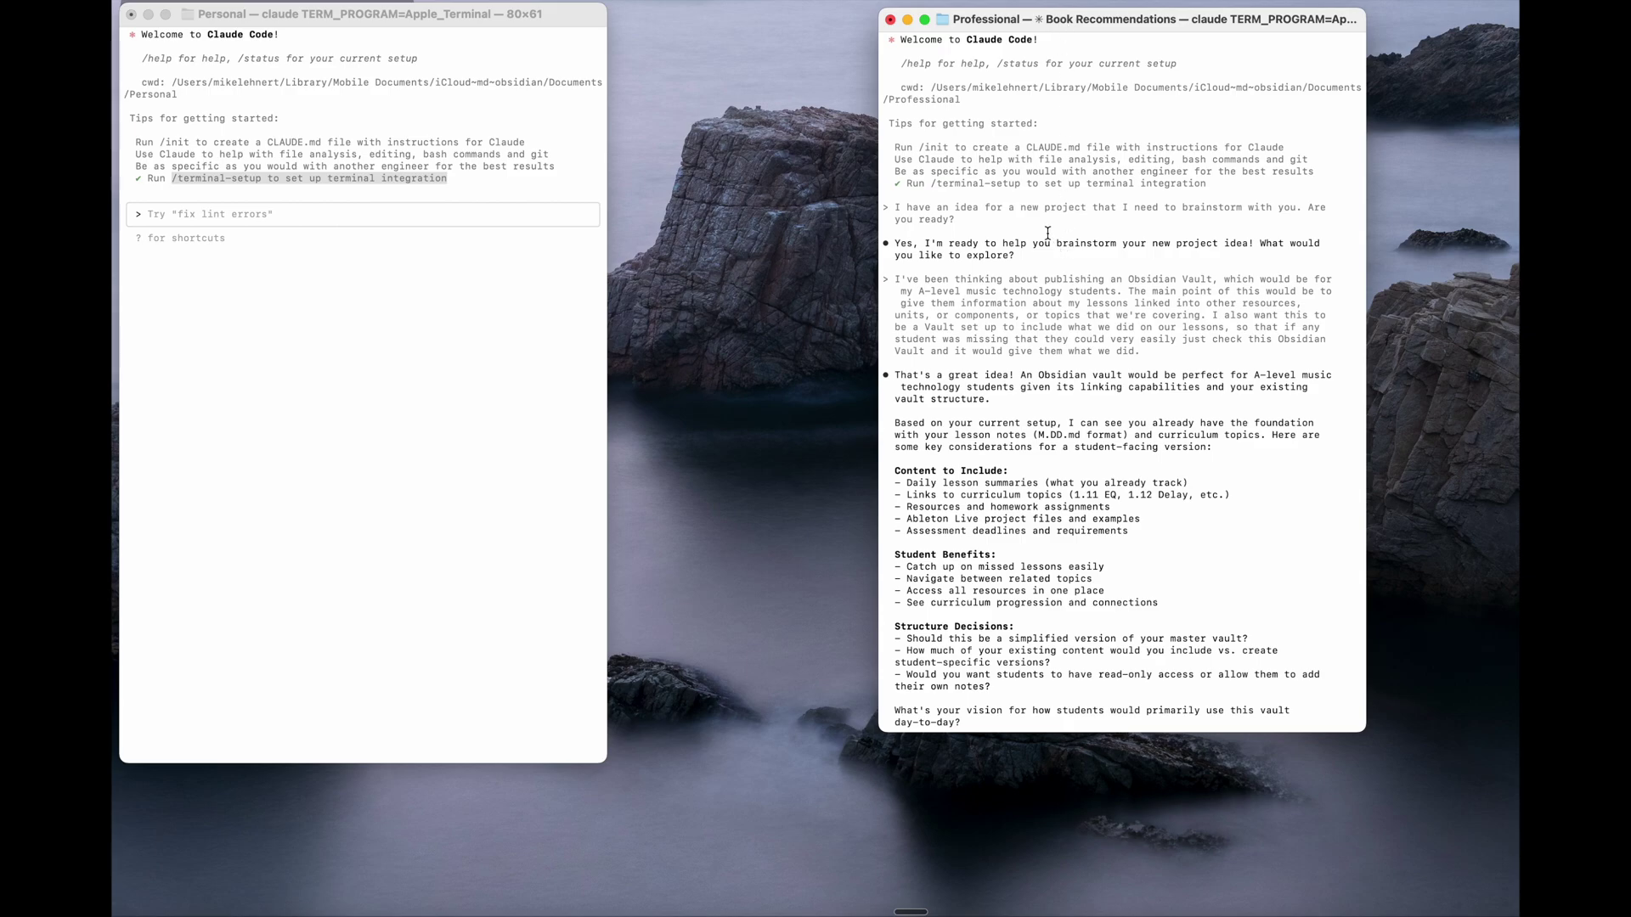
- Read Claude Code's Fetch of the wjtoomey site and its 'Crazy Idea Publish/' listing
left_click_drag(1026, 208, 1105, 209)
left_click_drag(1105, 209, 1102, 209)
scroll(1114, 239, "down", 3)
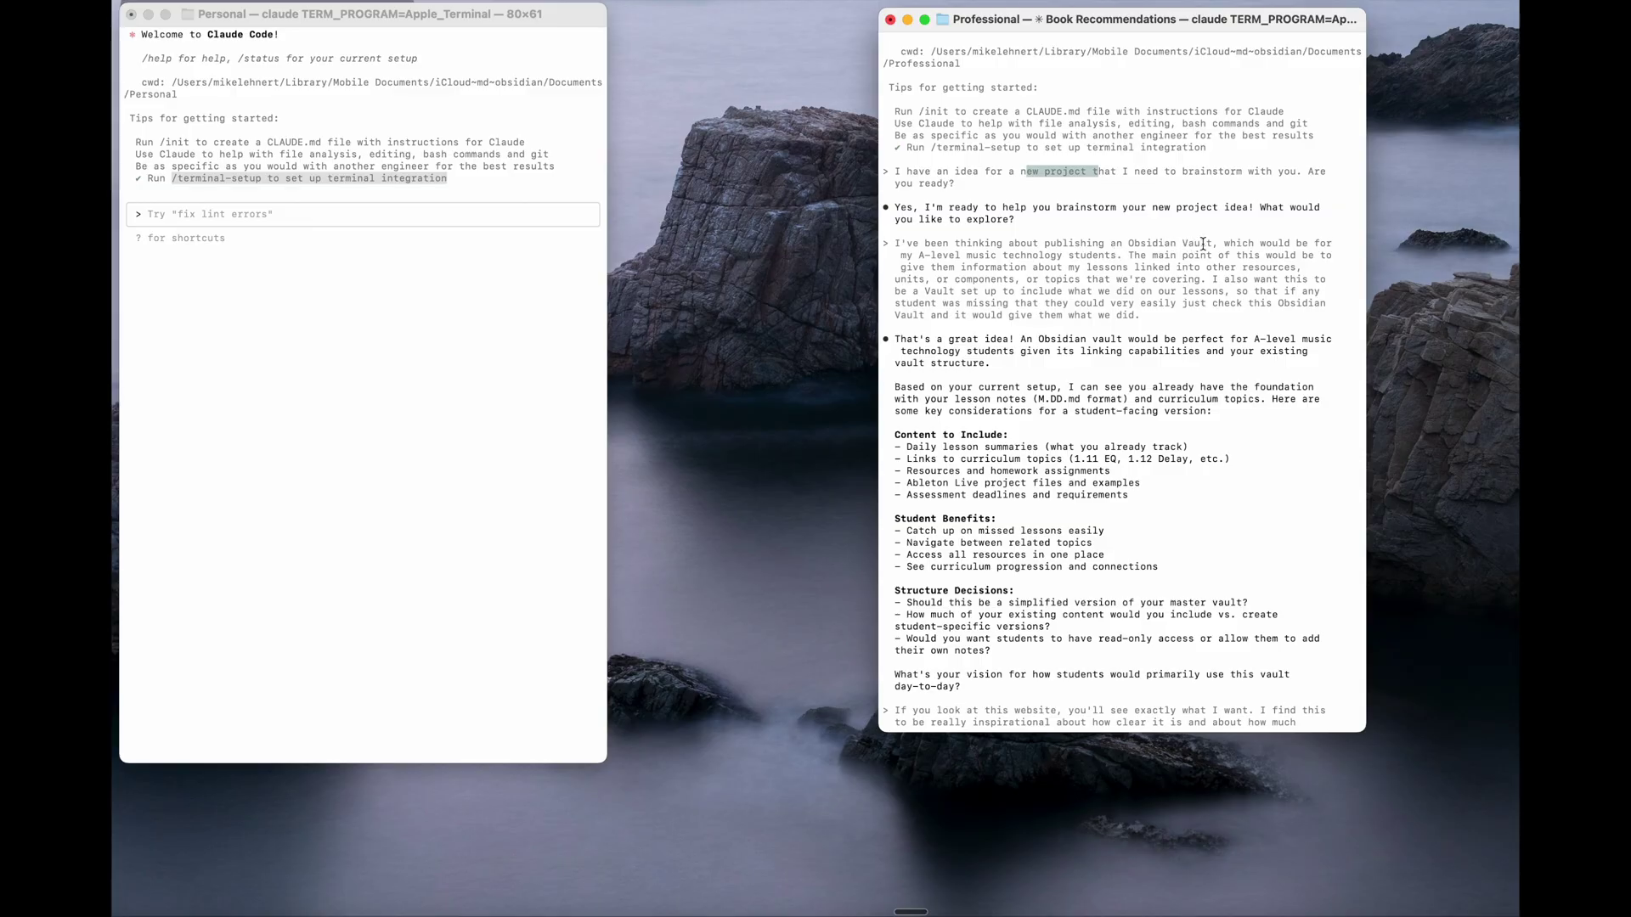
left_click_drag(1198, 246, 1122, 246)
scroll(1118, 255, "down", 7)
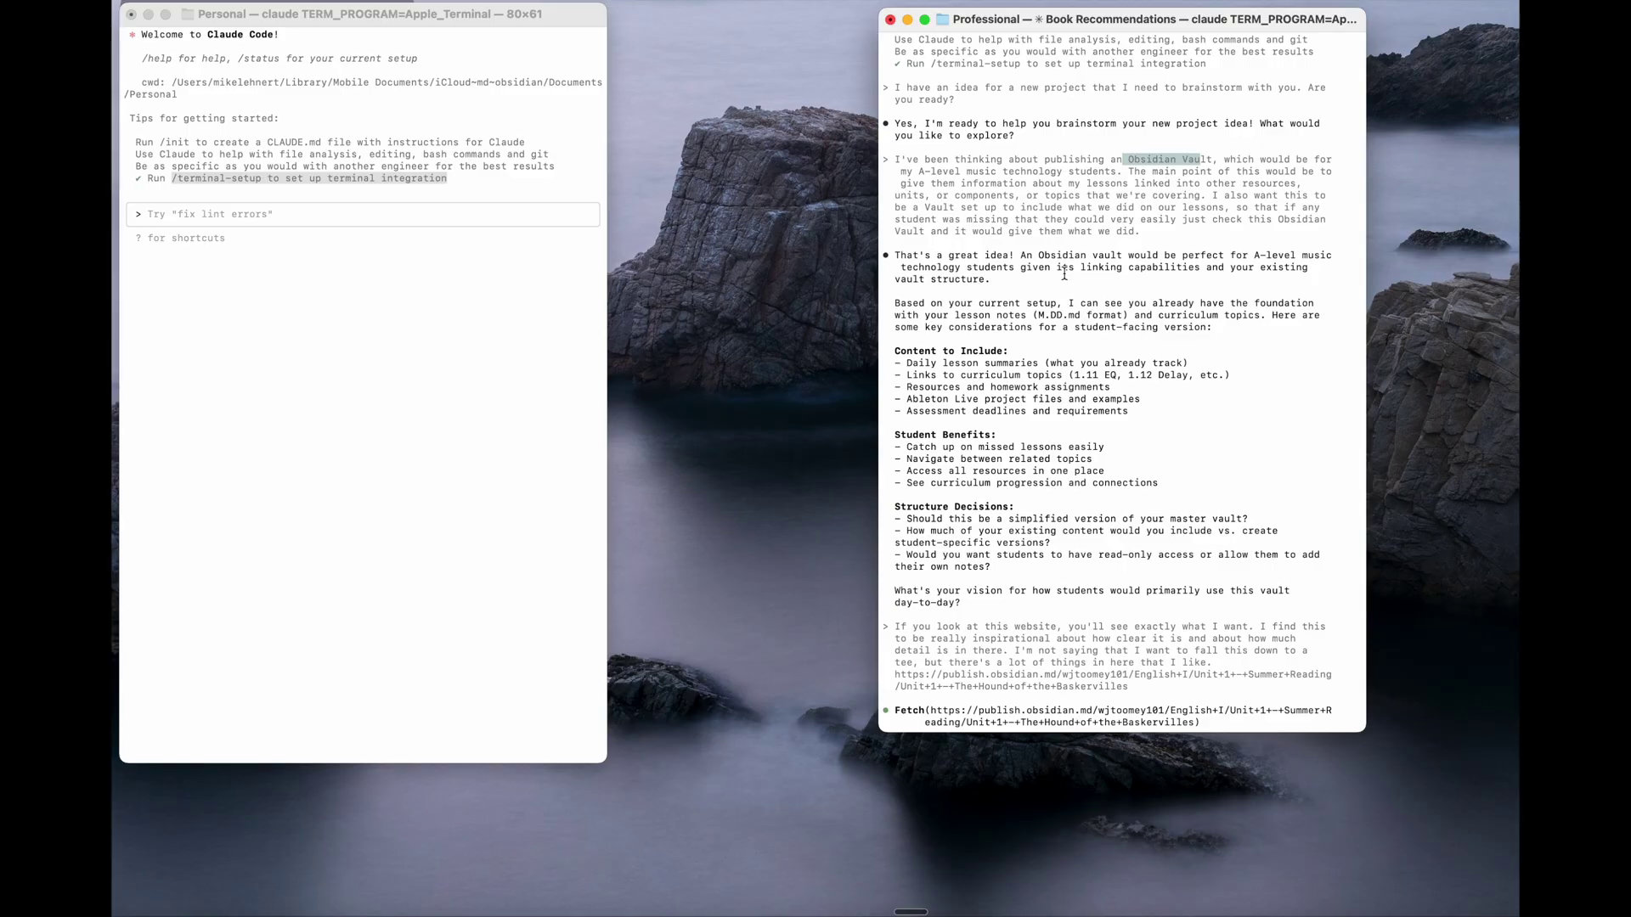
scroll(1065, 274, "down", 10)
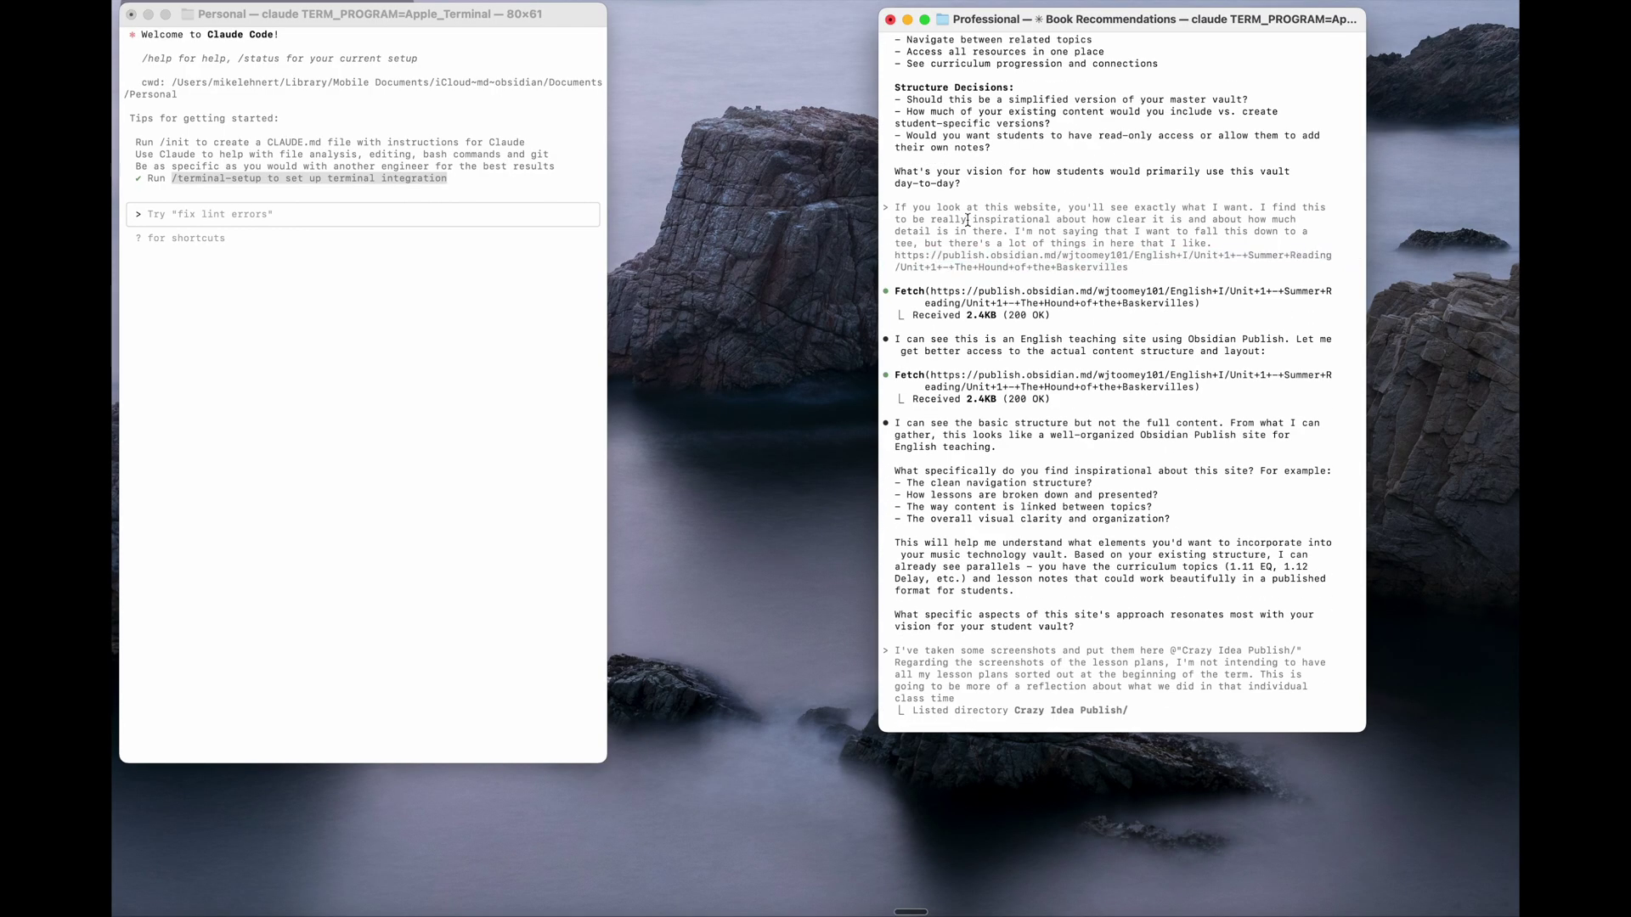
- Glance at the Claude chat and the example Publish site, then return to the Claude Code terminals
key("super+Tab")
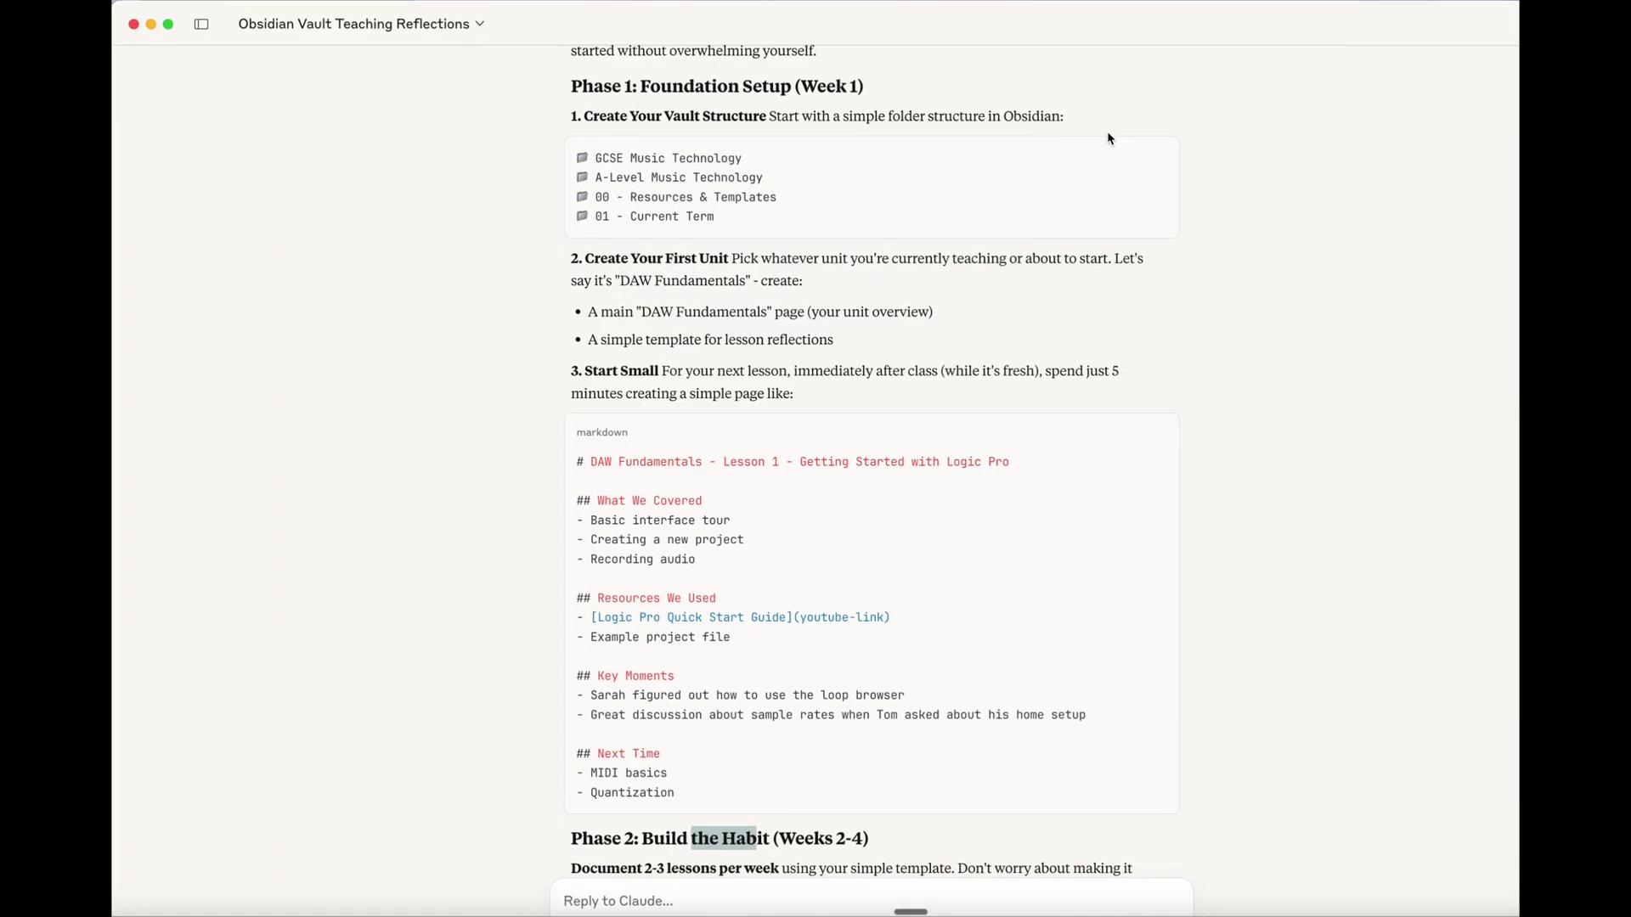
key("super+Tab")
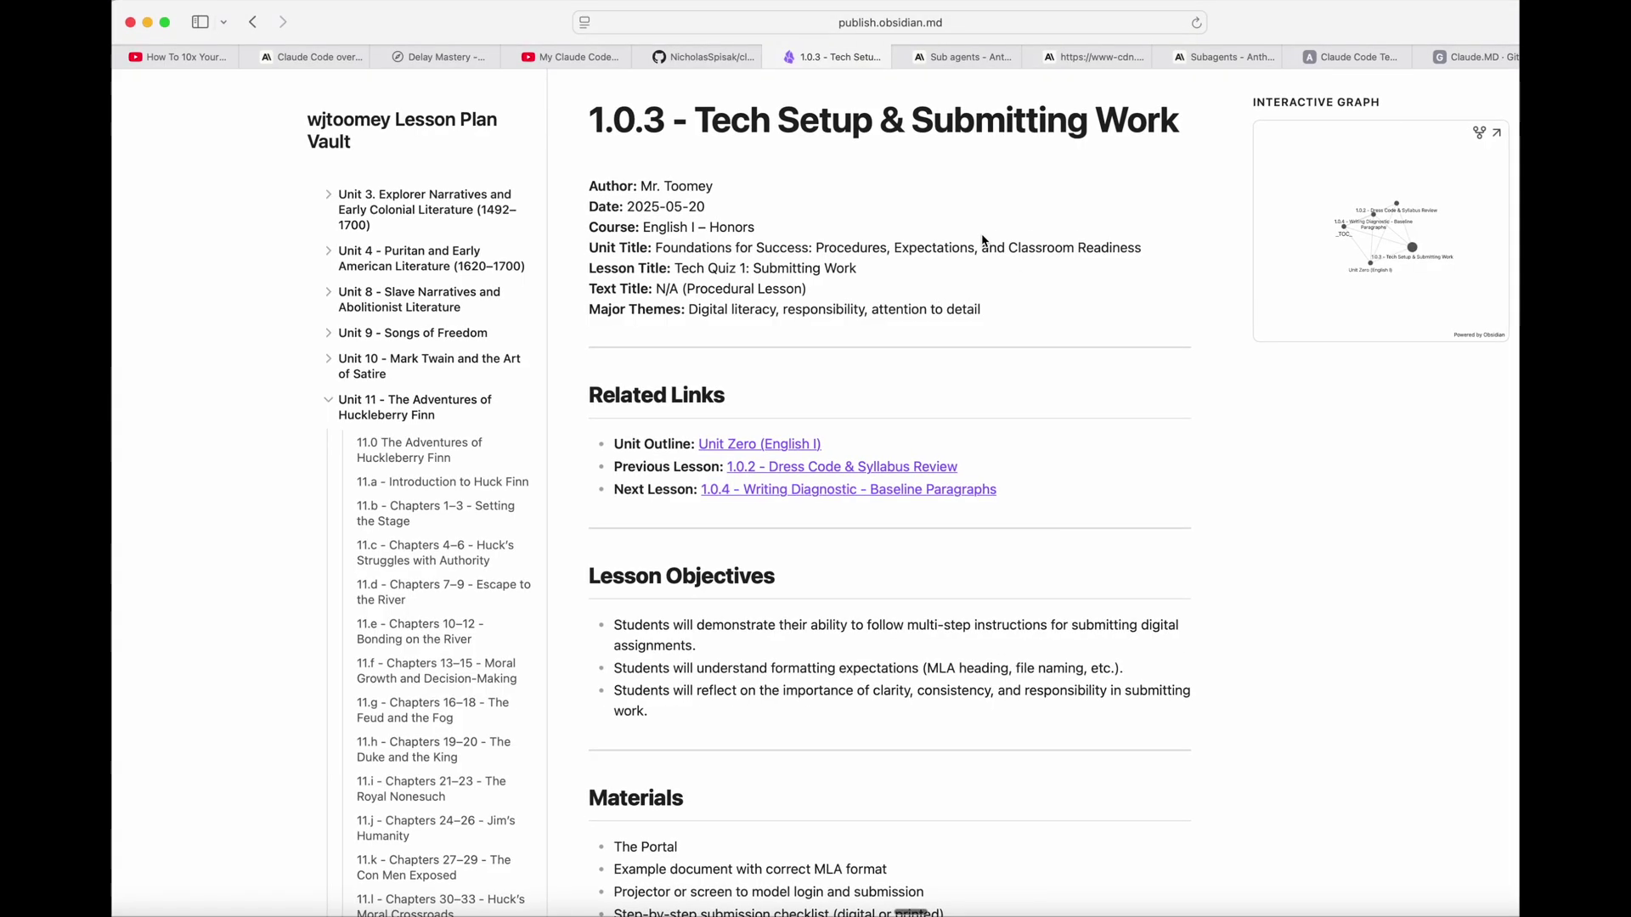
key("super+Tab")
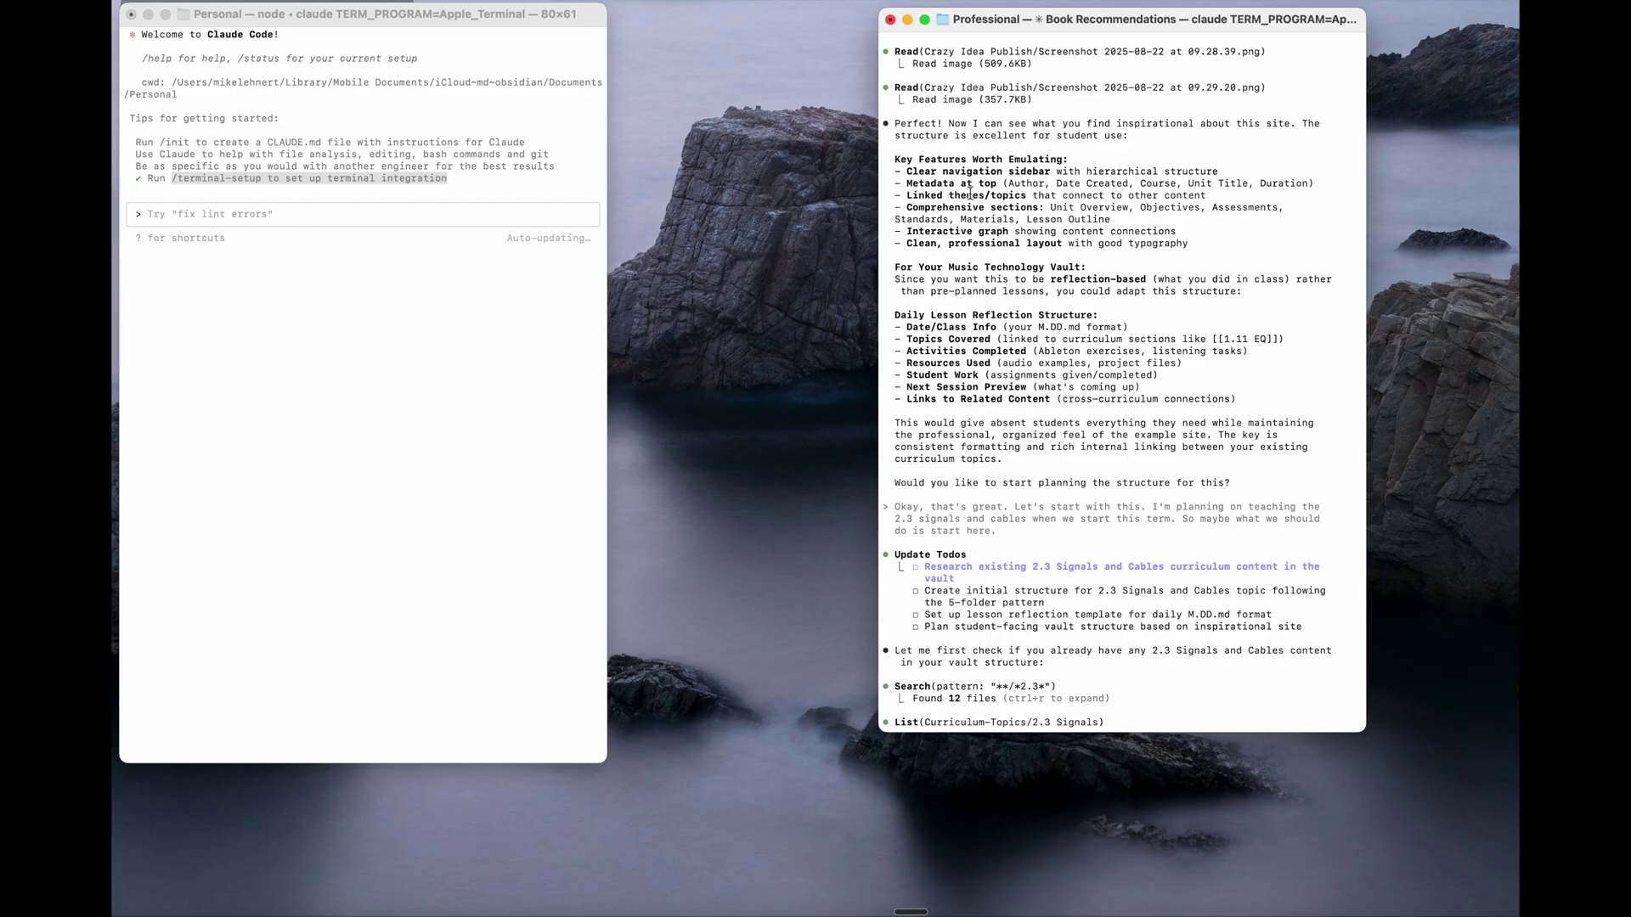
- Read Claude's revised vault-structure reply, highlighting the Phase 1 question and the Claude Code mention
key("ctrl+Right")
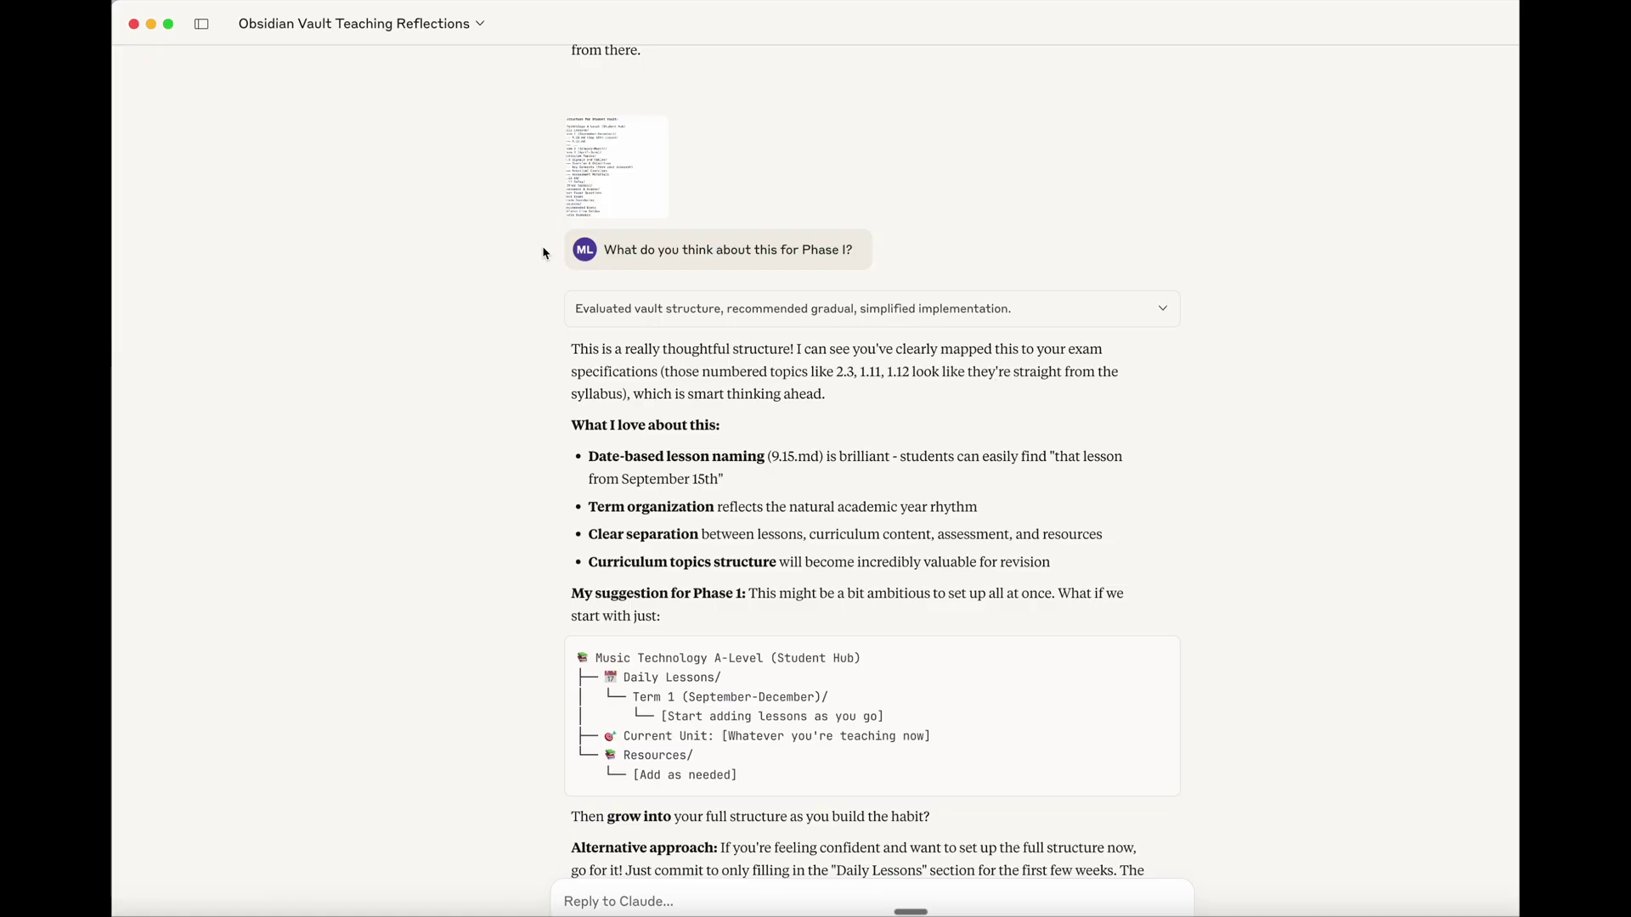
scroll(1265, 513, "down", 1)
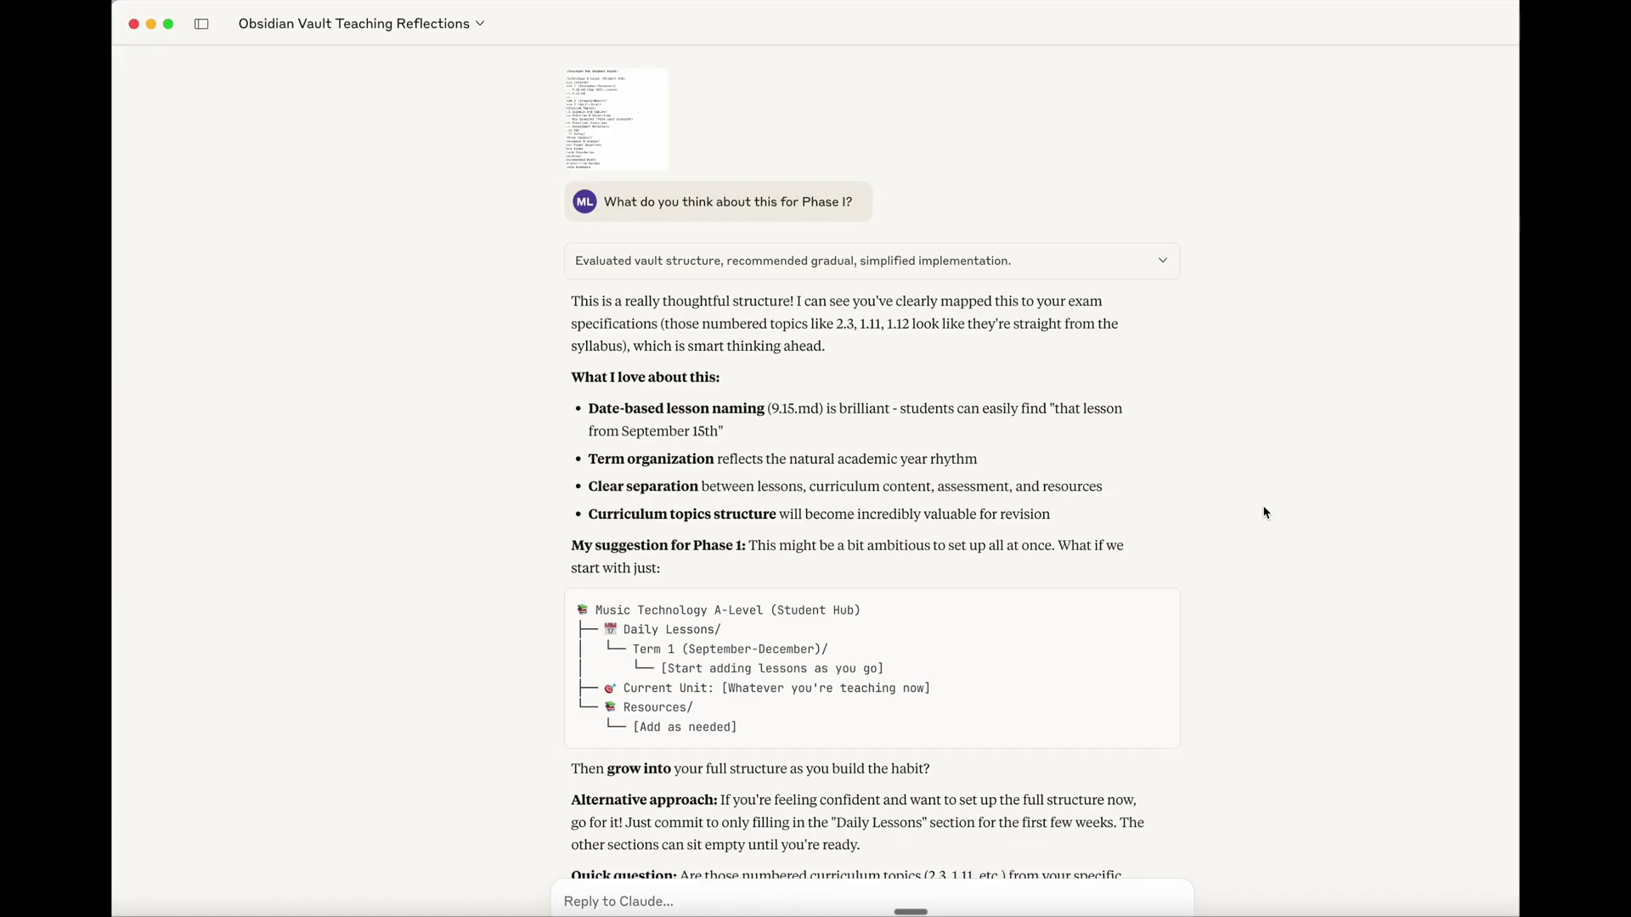
left_click_drag(894, 159, 1147, 399)
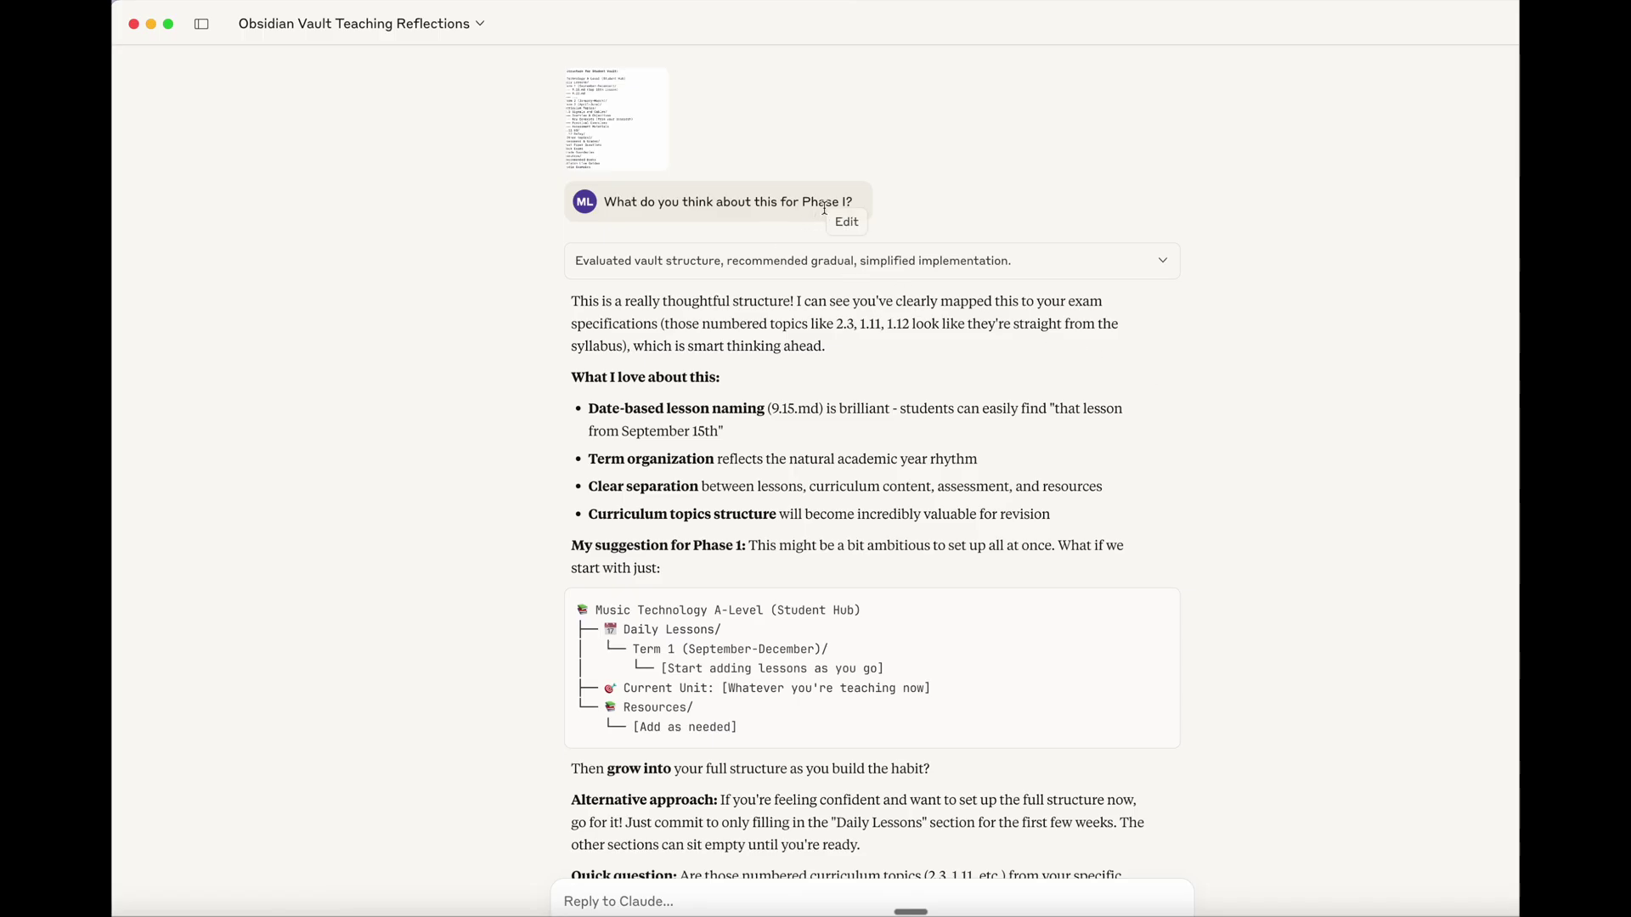
left_click_drag(839, 204, 738, 204)
left_click(1217, 367)
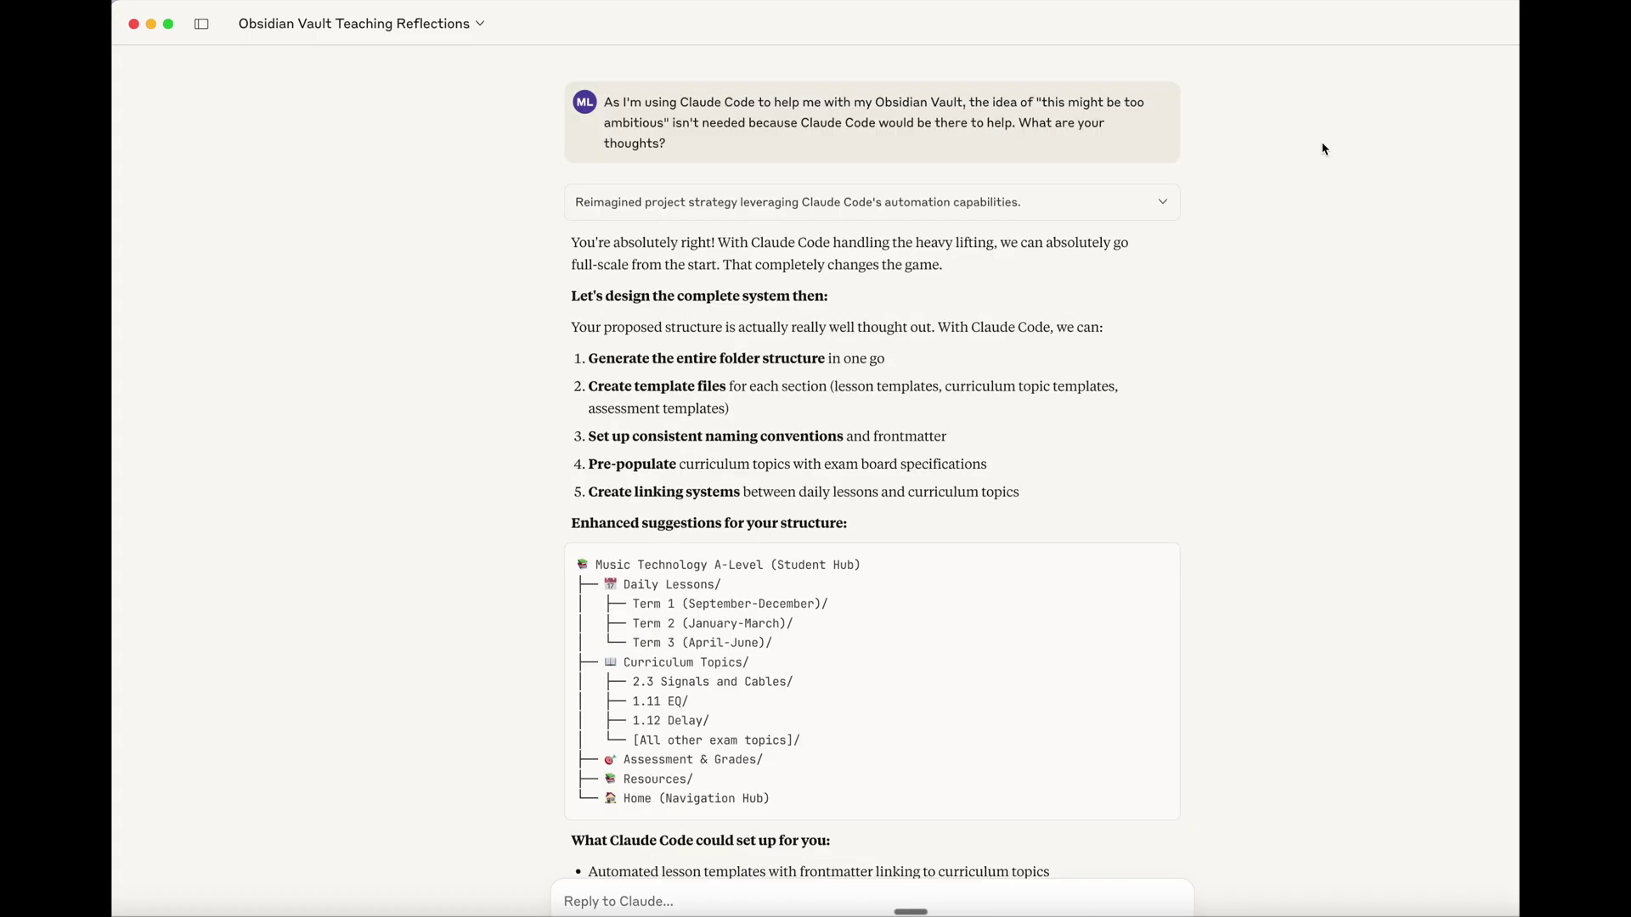
left_click_drag(681, 103, 743, 103)
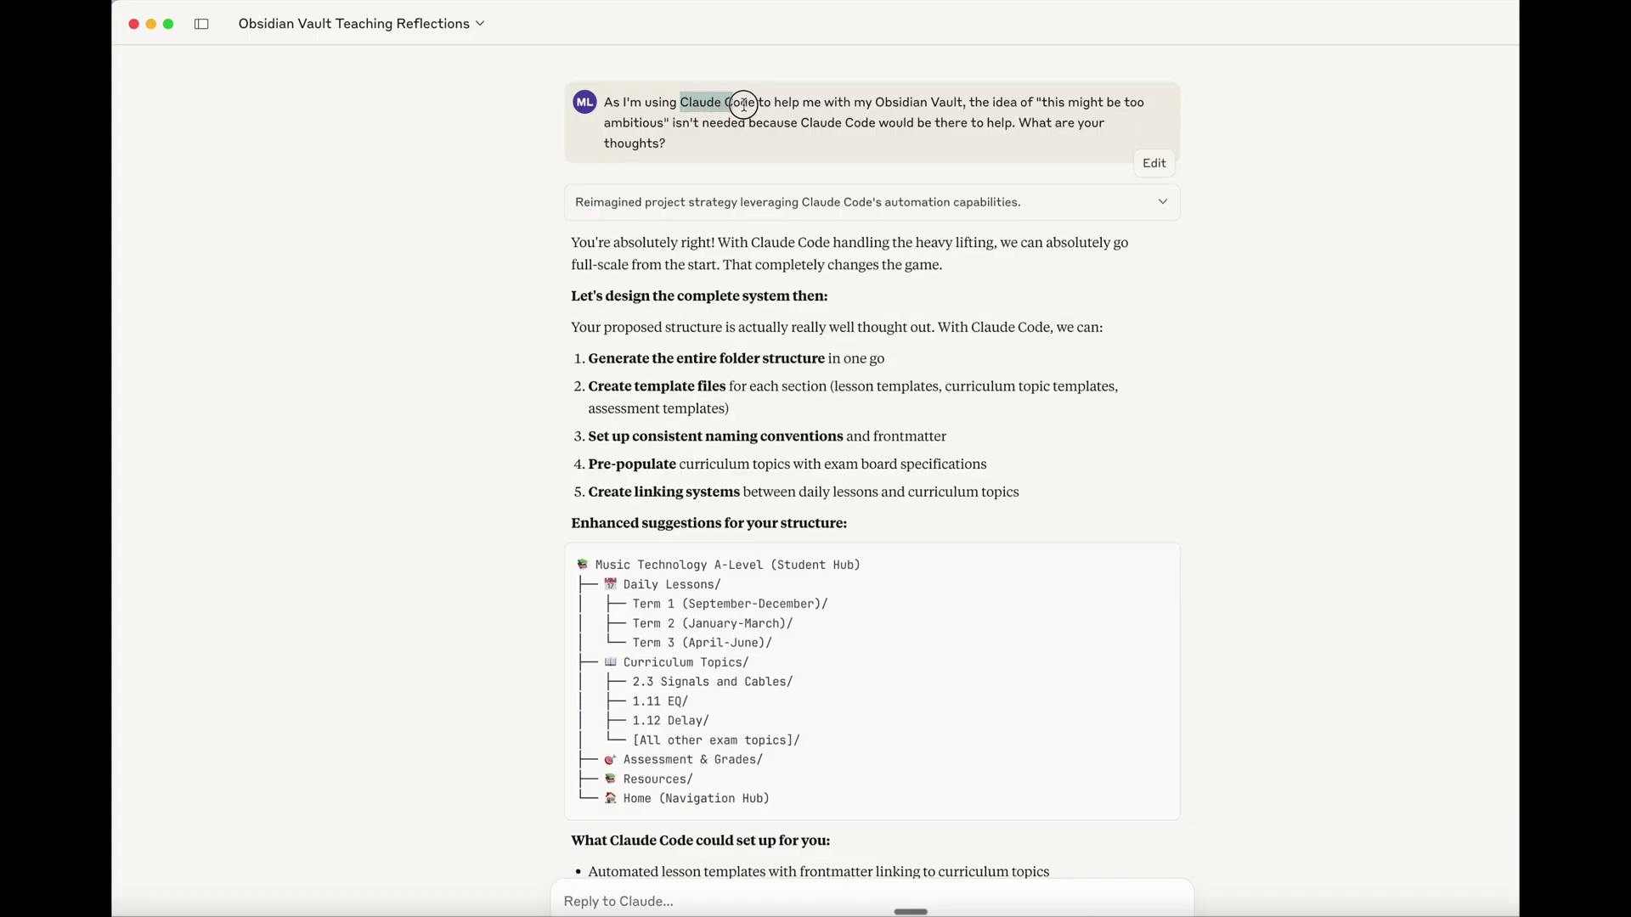
left_click(541, 341)
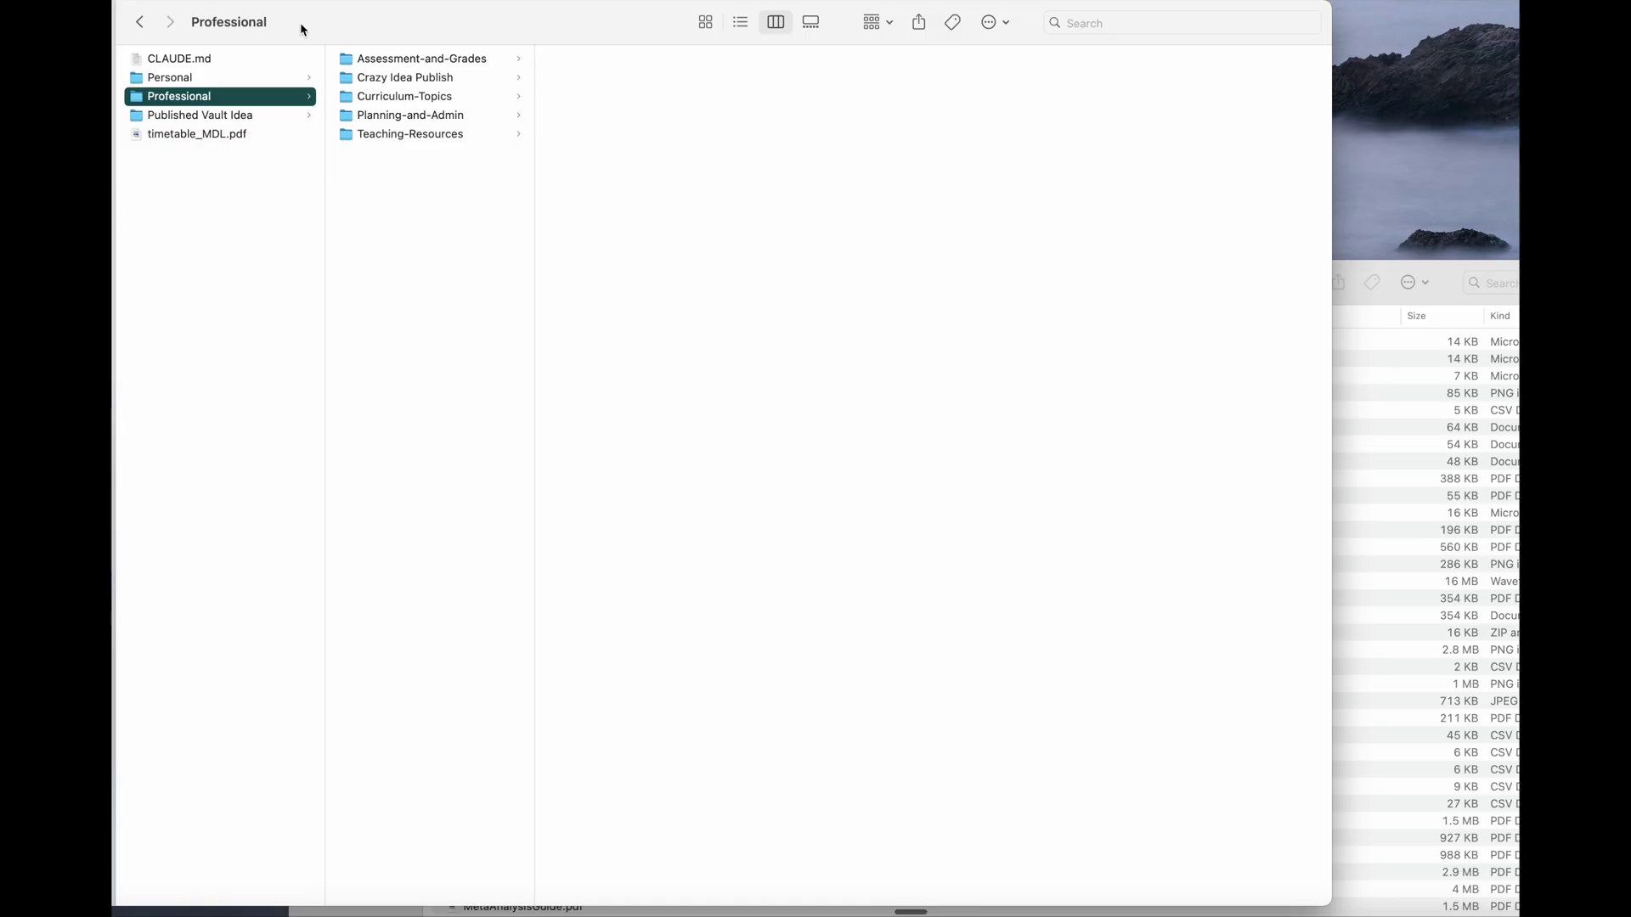
- Open Crazy Idea Publish and preview its four example screenshots one by one
left_click(391, 82)
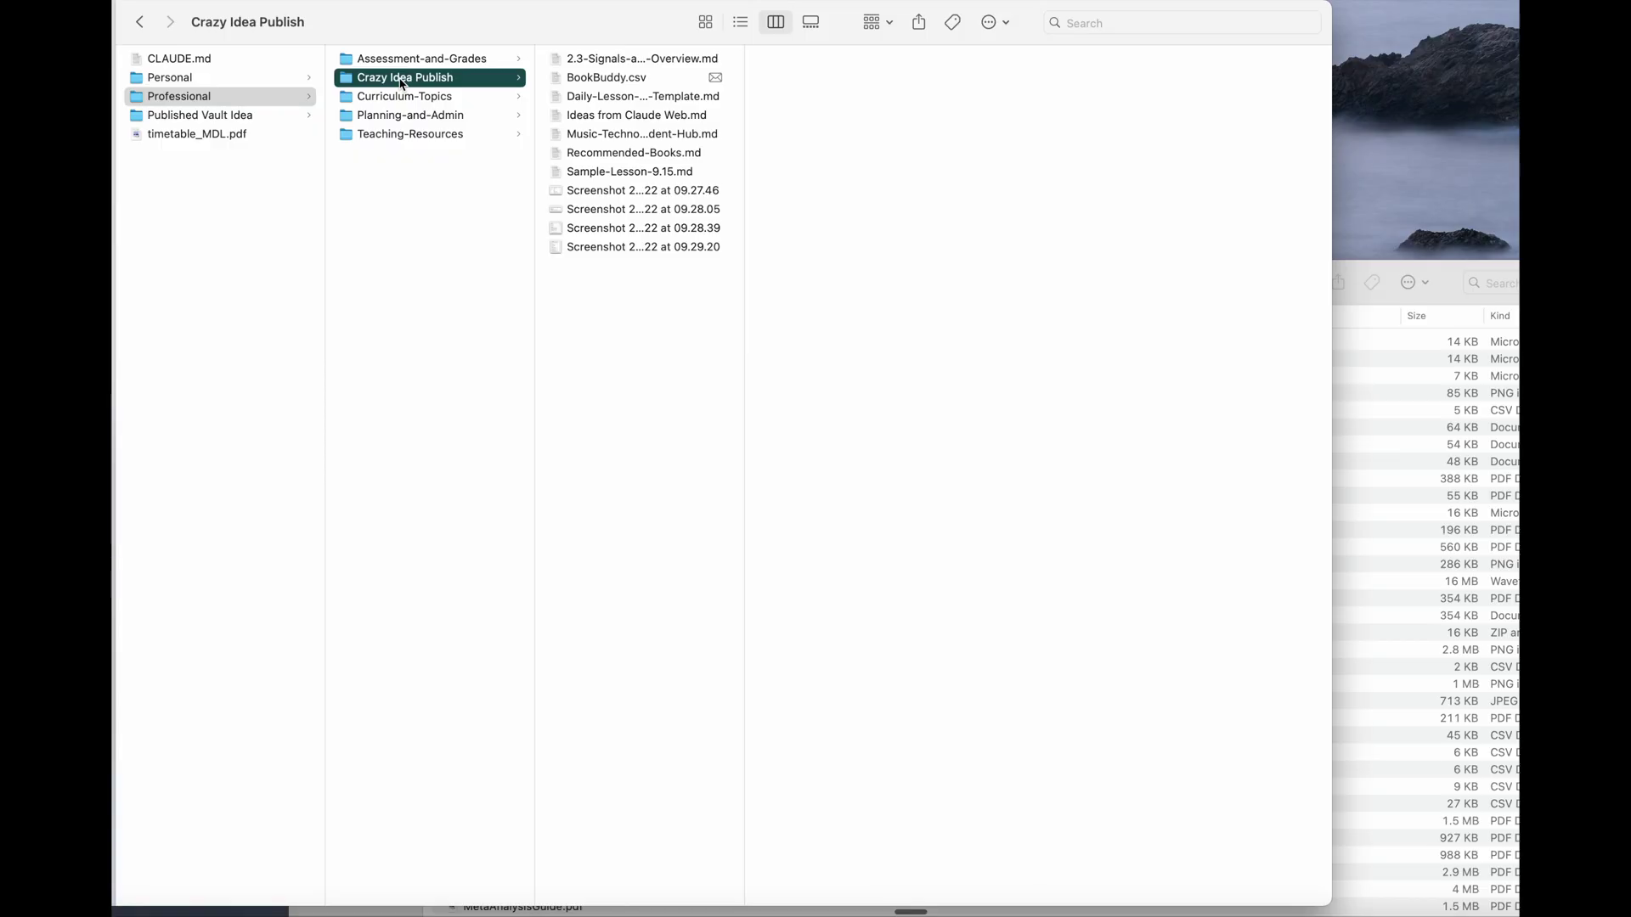
left_click(660, 190)
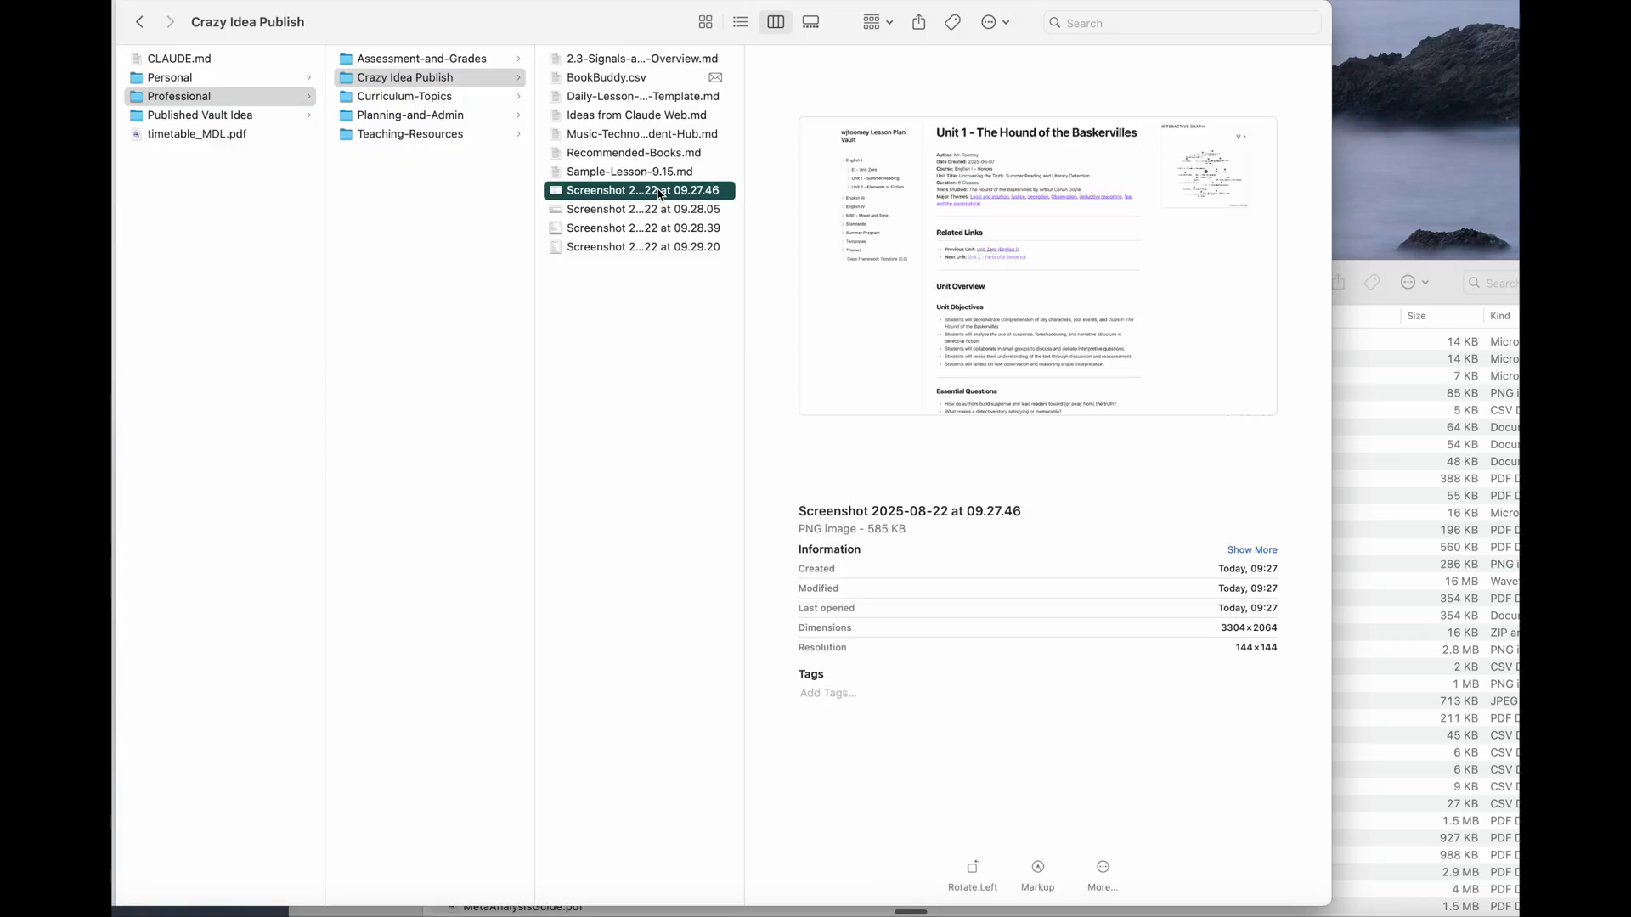
key("space")
key("Down")
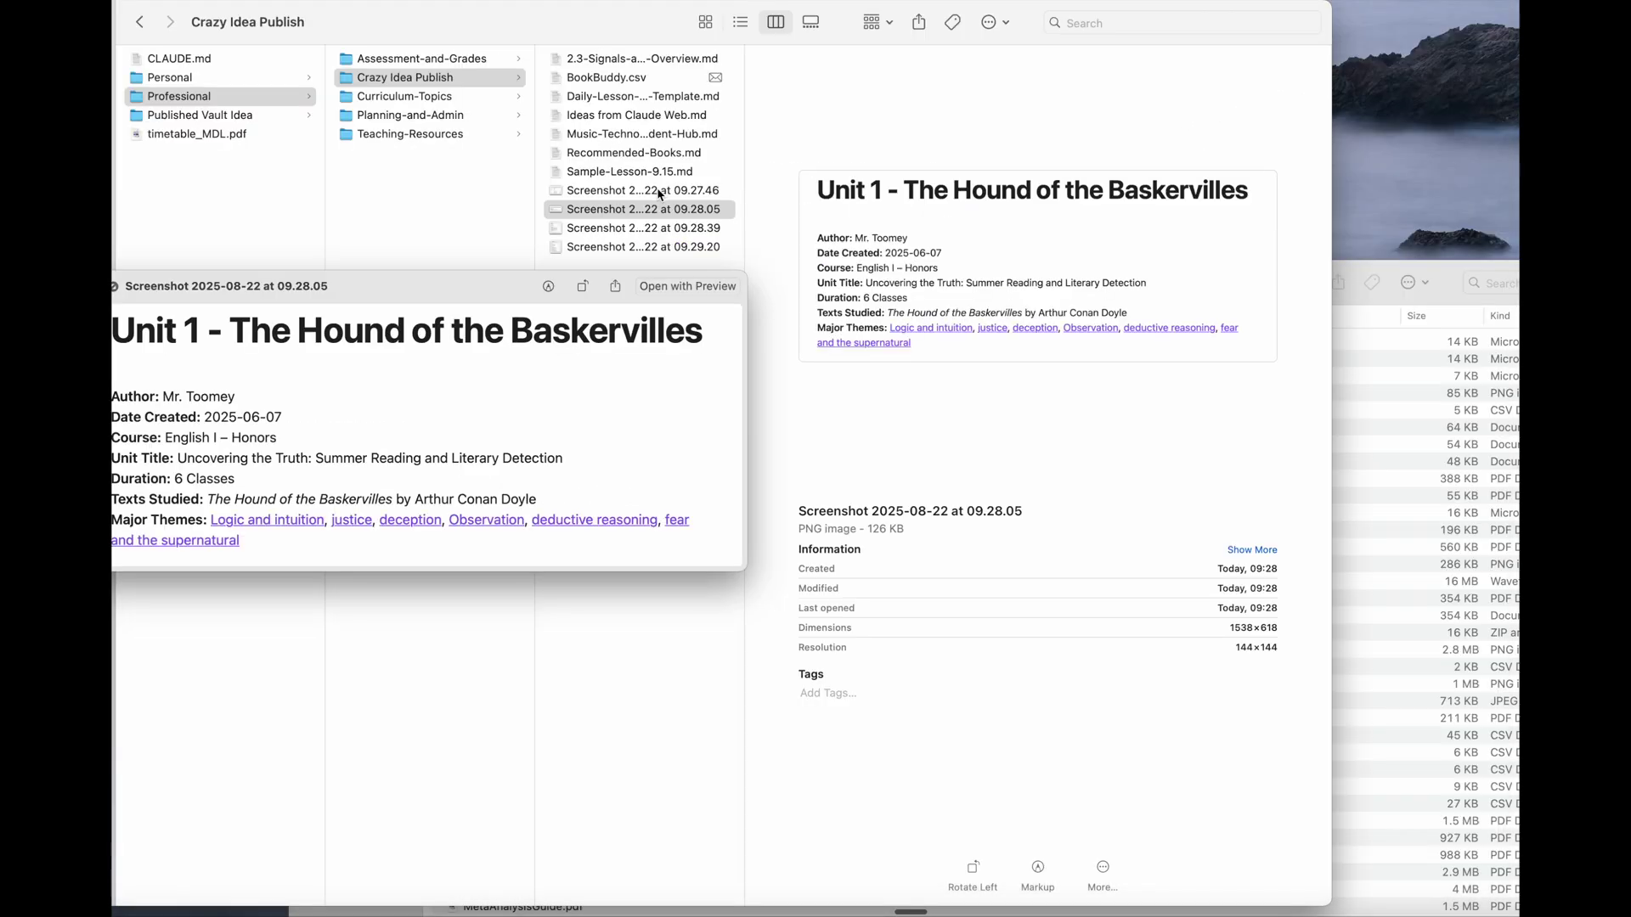
key("Down")
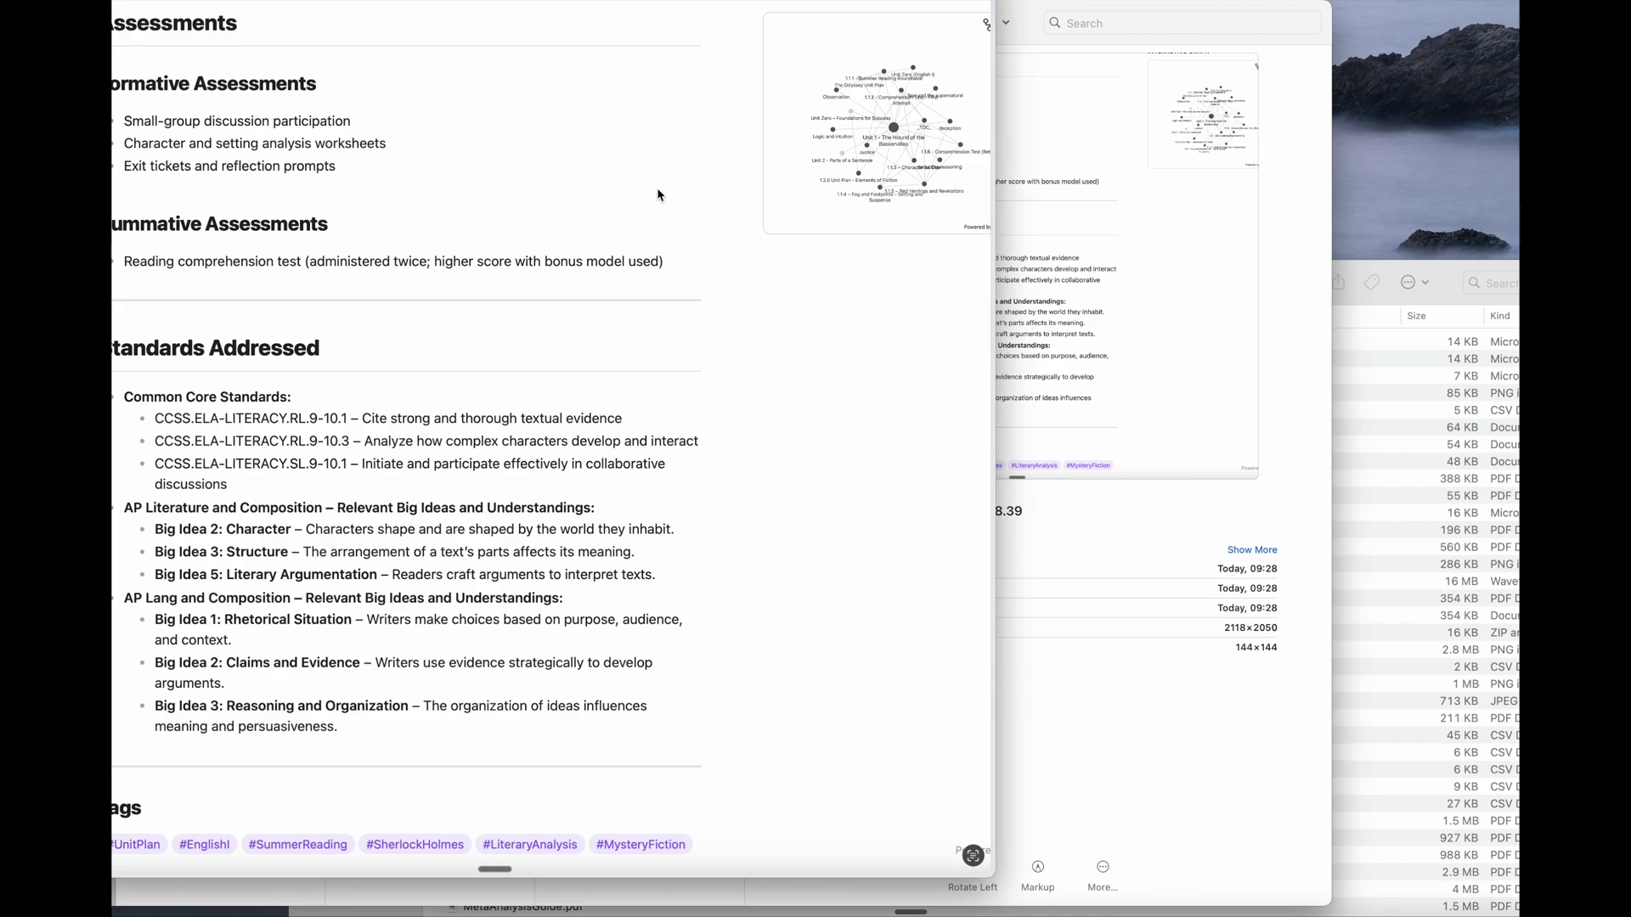
key("Down")
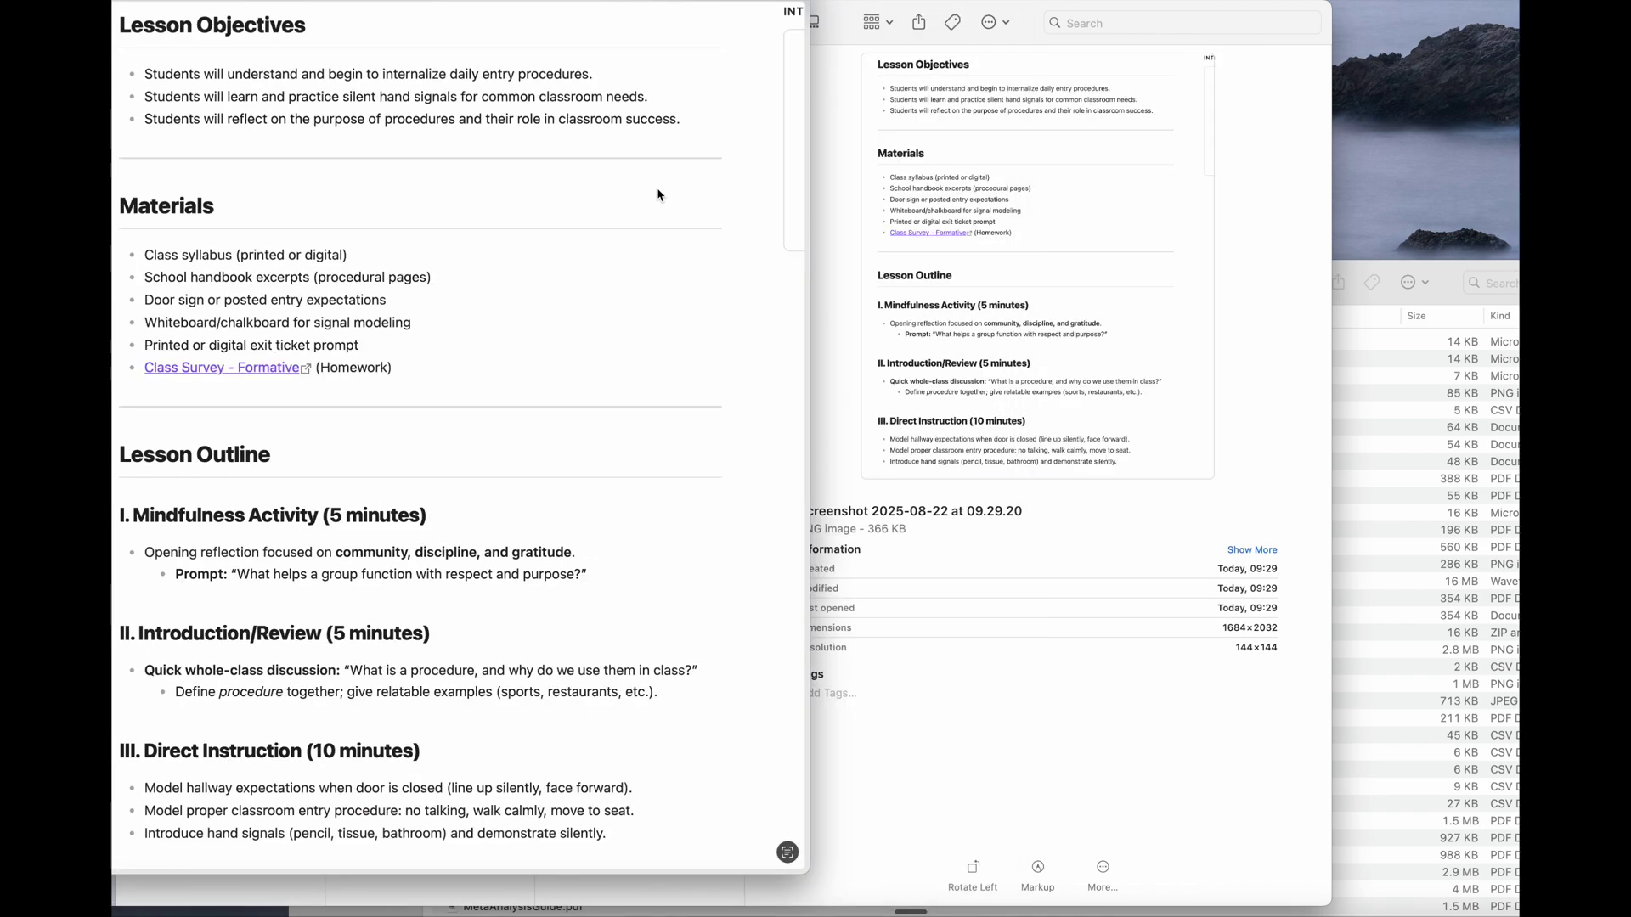
key("space")
left_click(649, 291)
- Select and deselect the four screenshot files, then return to Obsidian
left_click_drag(664, 295, 568, 197)
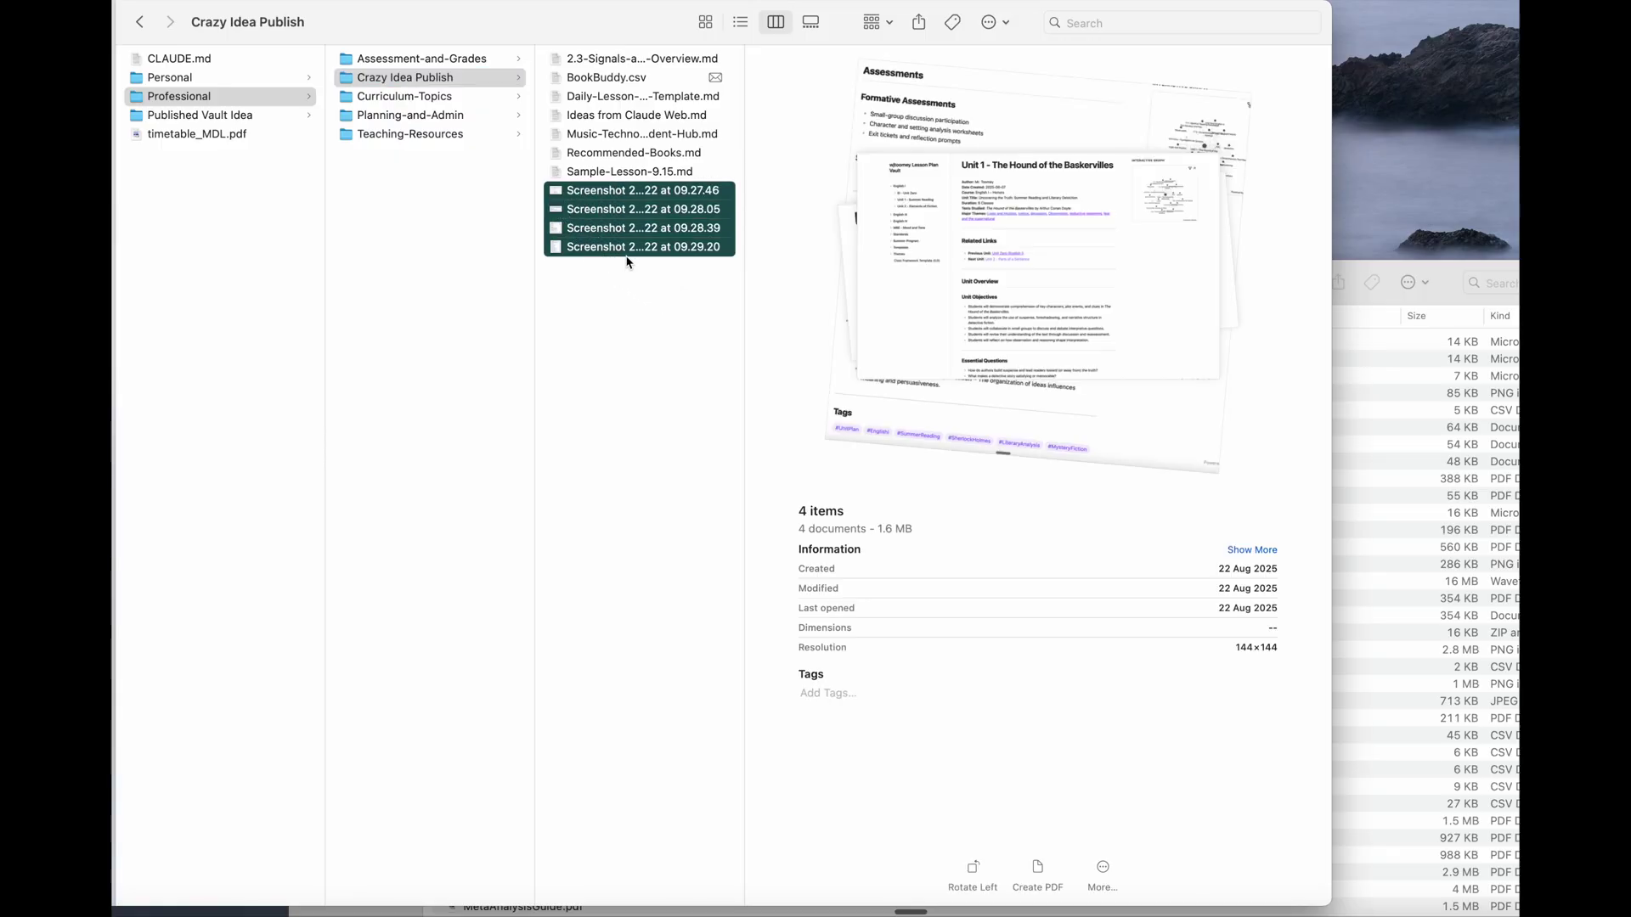
left_click(645, 294)
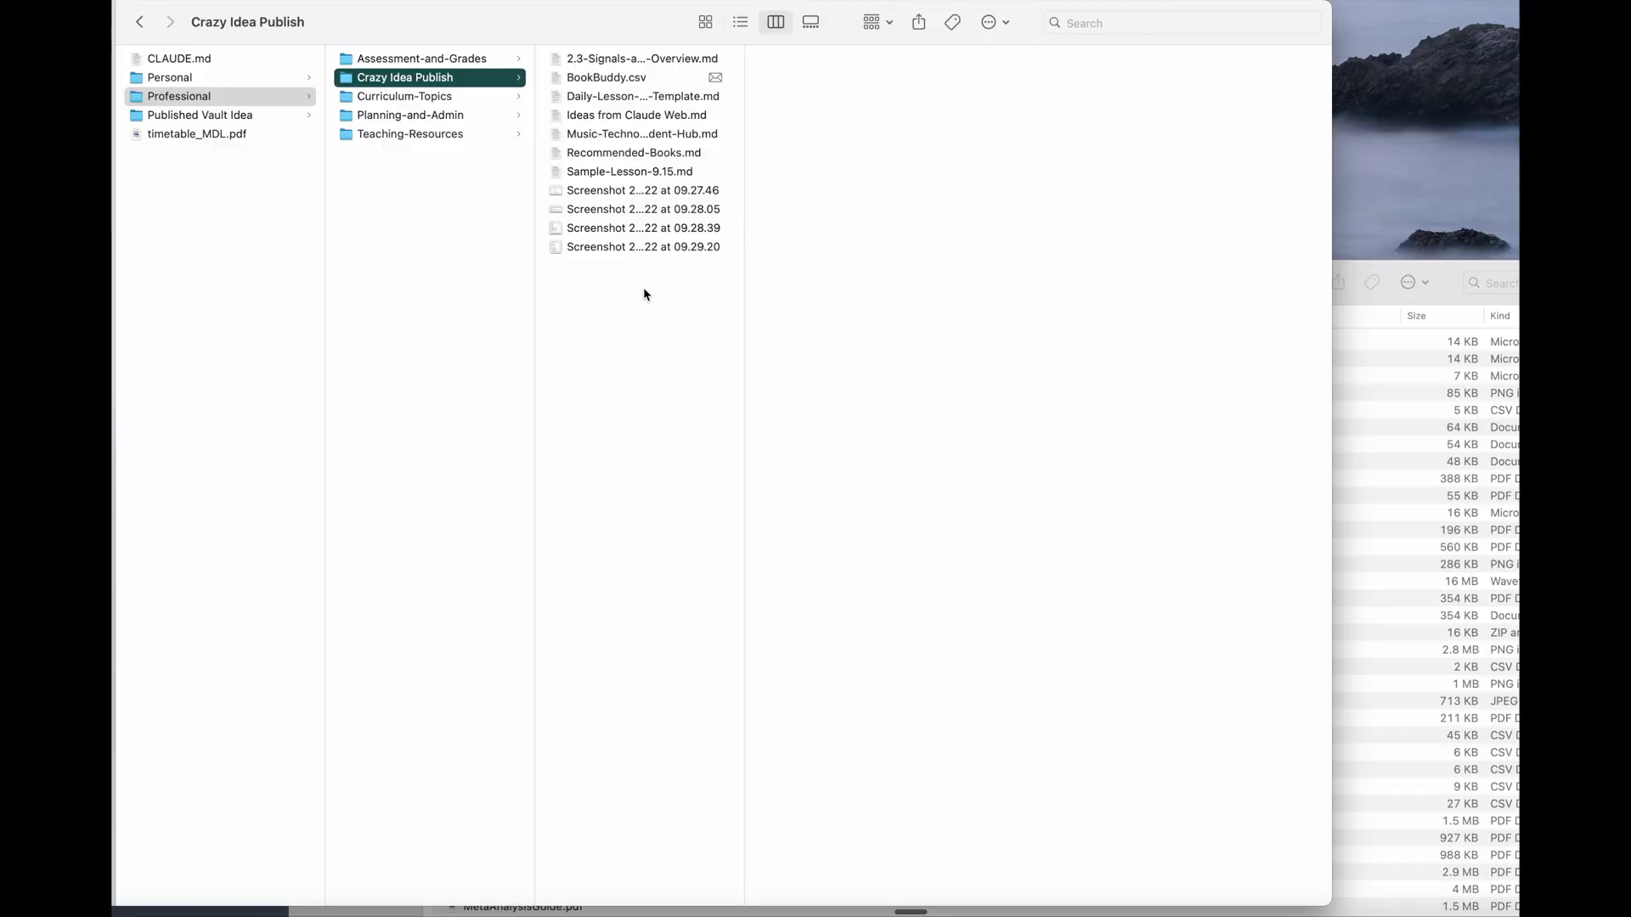
key("super+Tab")
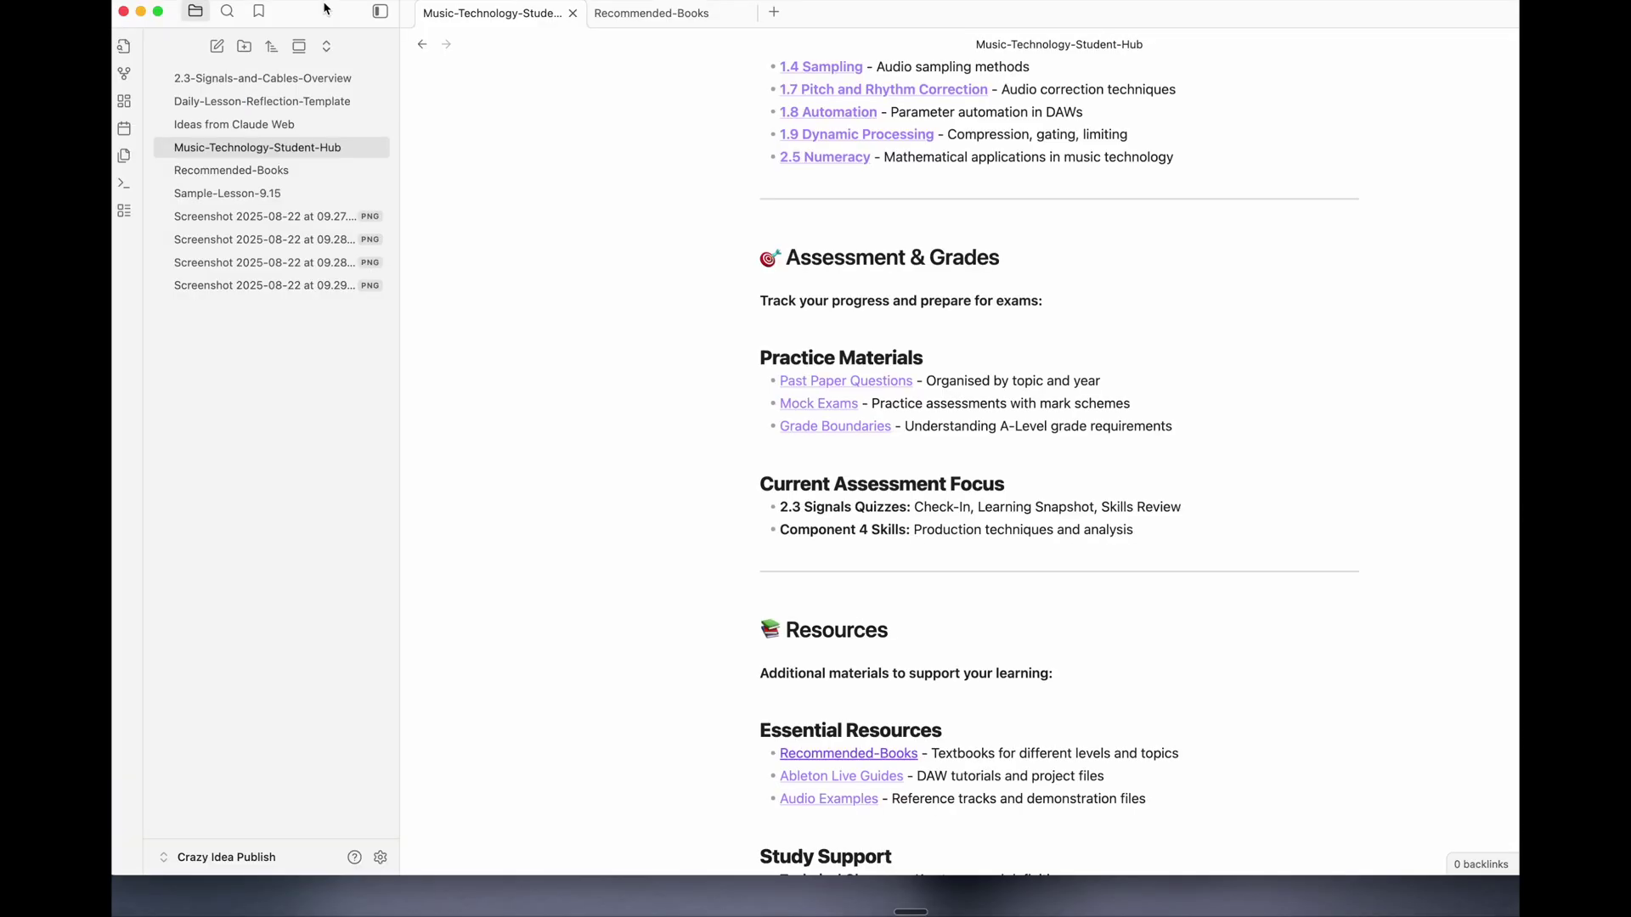
- Open the 2.3-Signals-and-Cables-Overview note and scroll through its contents
left_click(344, 77)
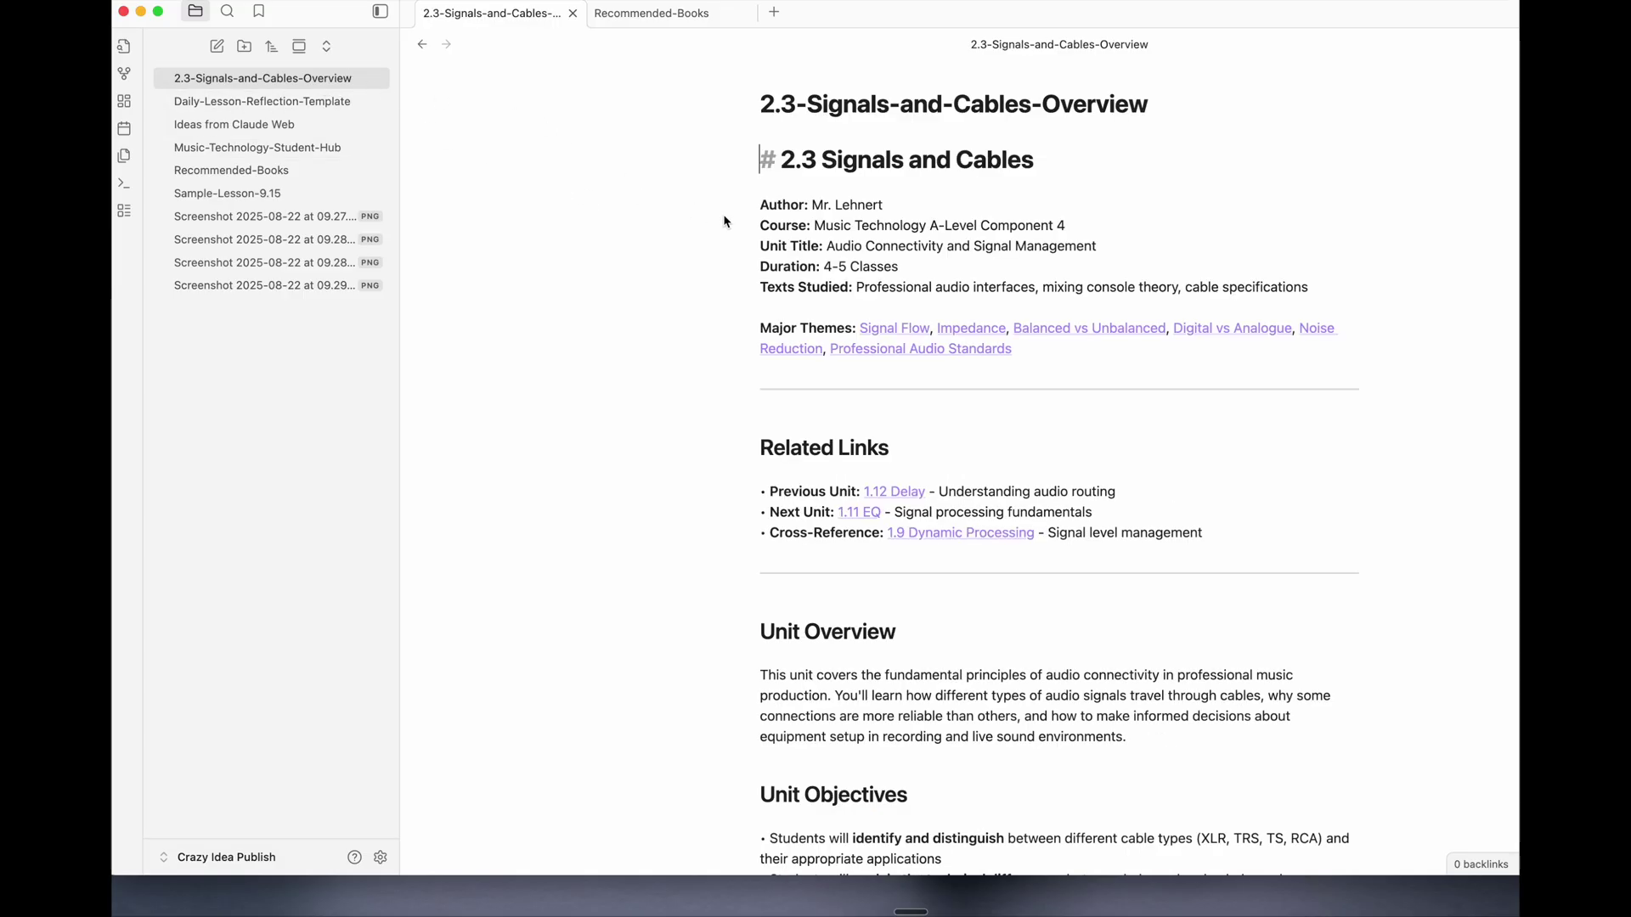
scroll(711, 280, "down", 1)
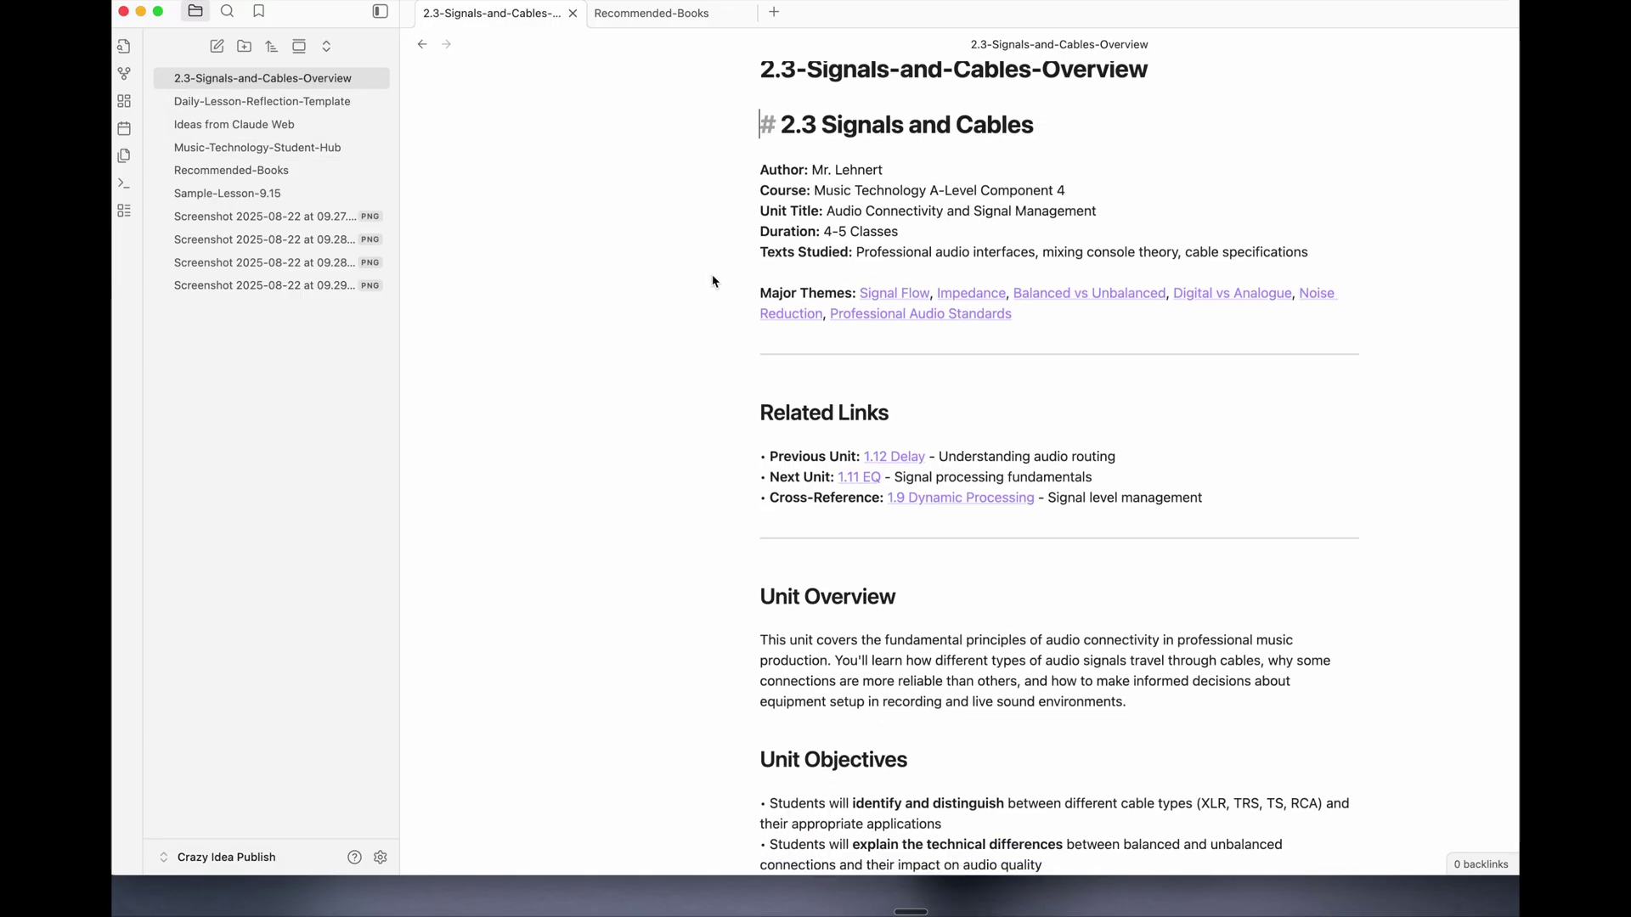
scroll(712, 280, "down", 15)
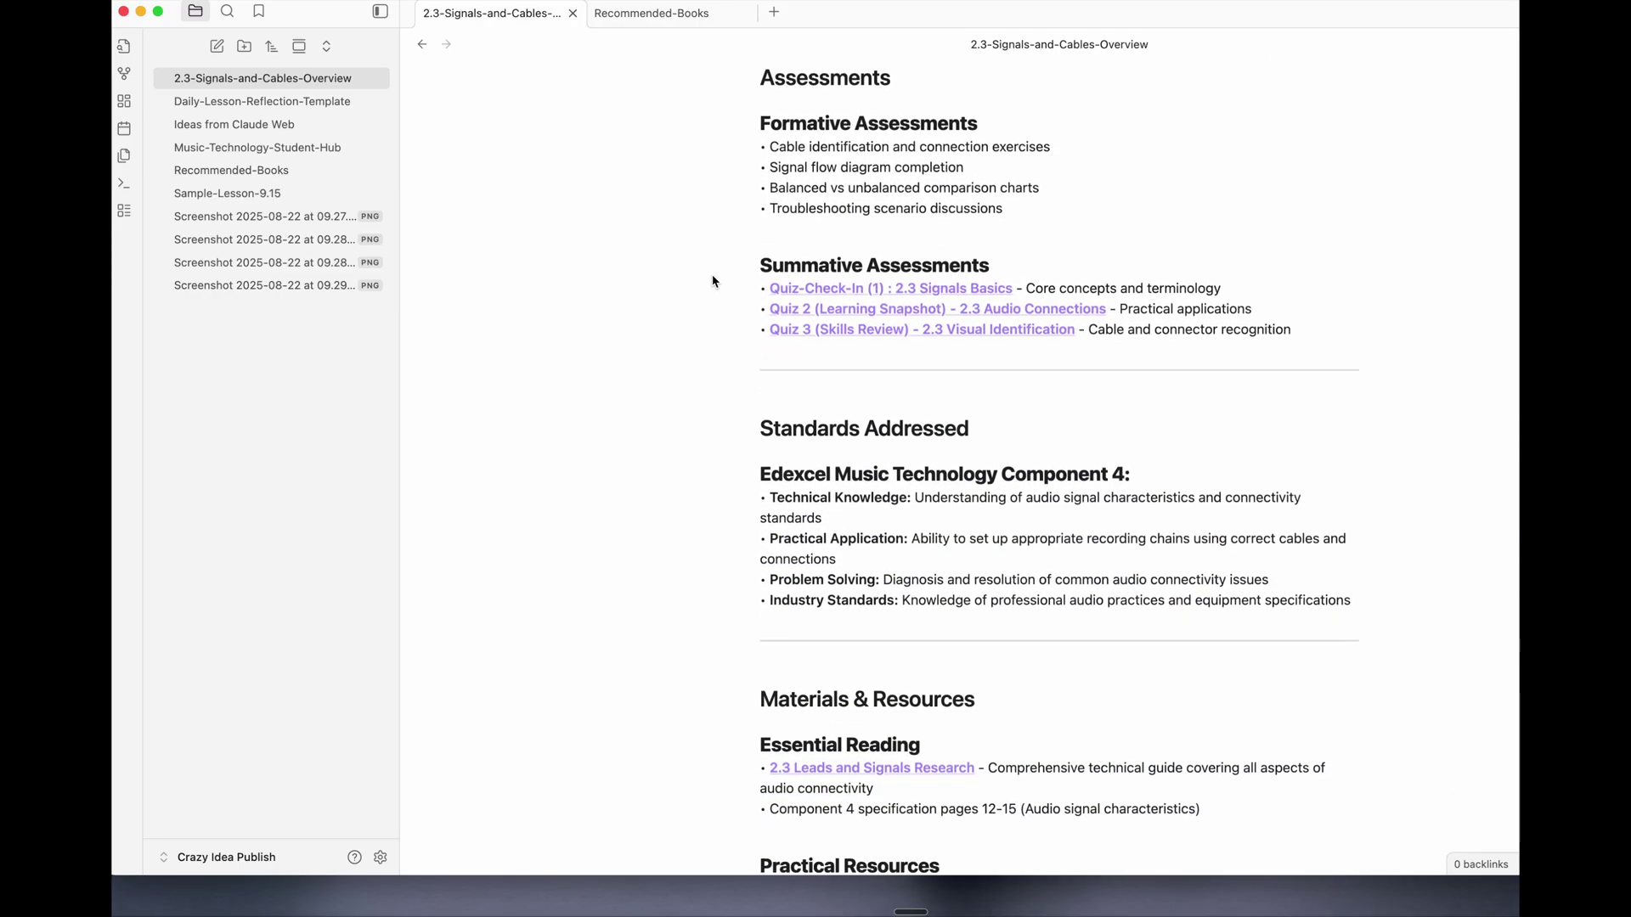
scroll(712, 280, "down", 3)
scroll(711, 280, "up", 3)
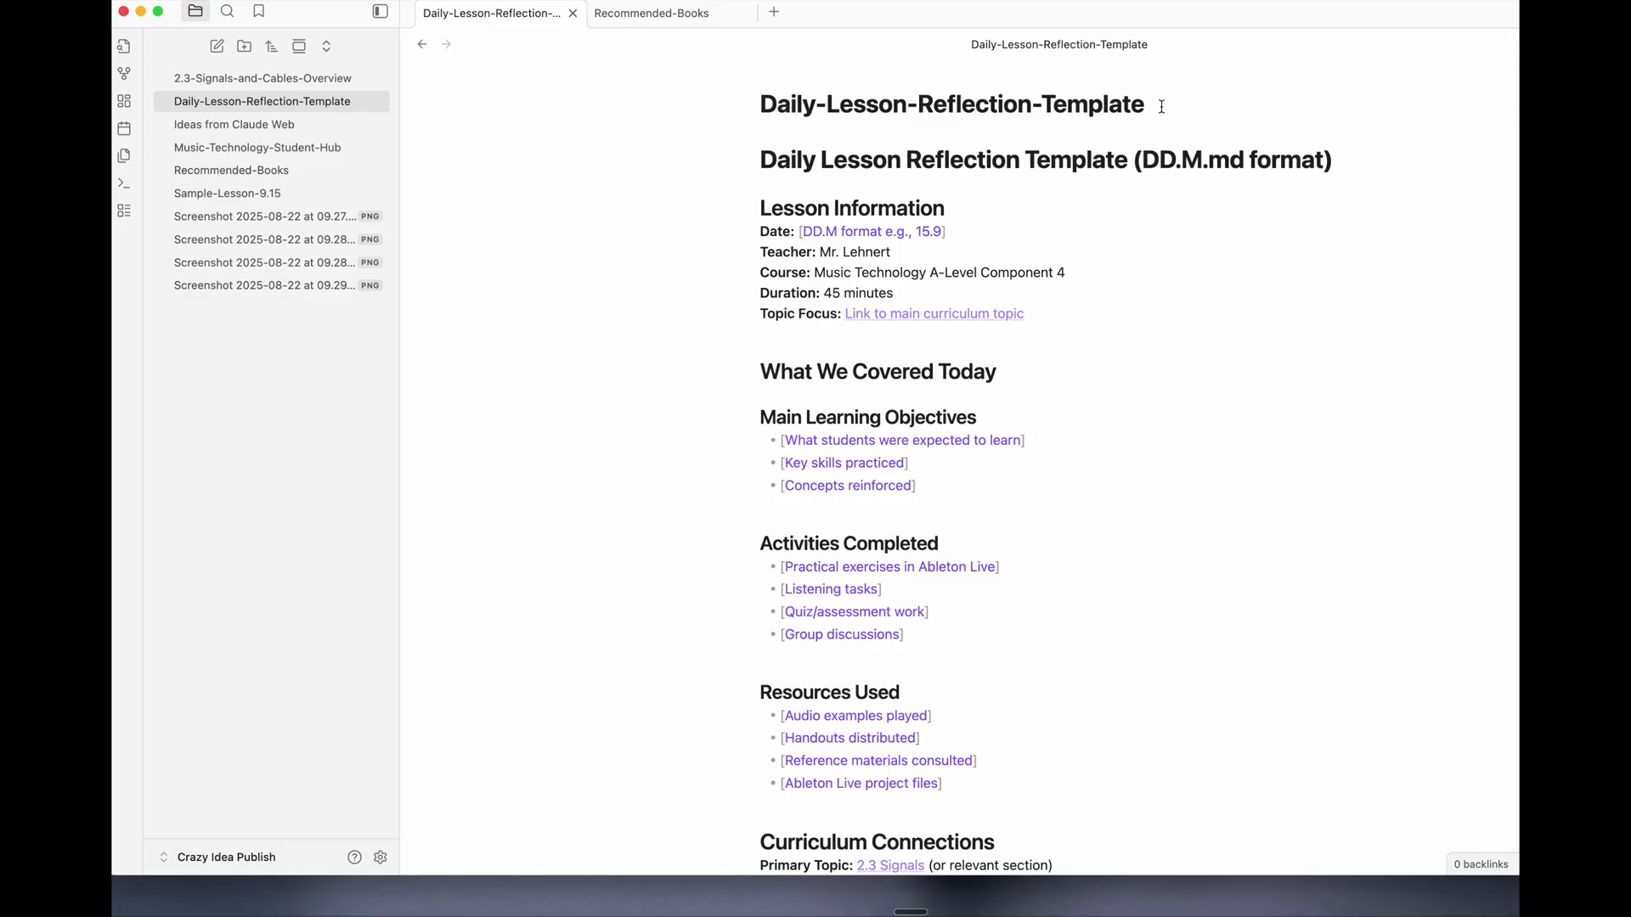
left_click_drag(1158, 107, 1046, 108)
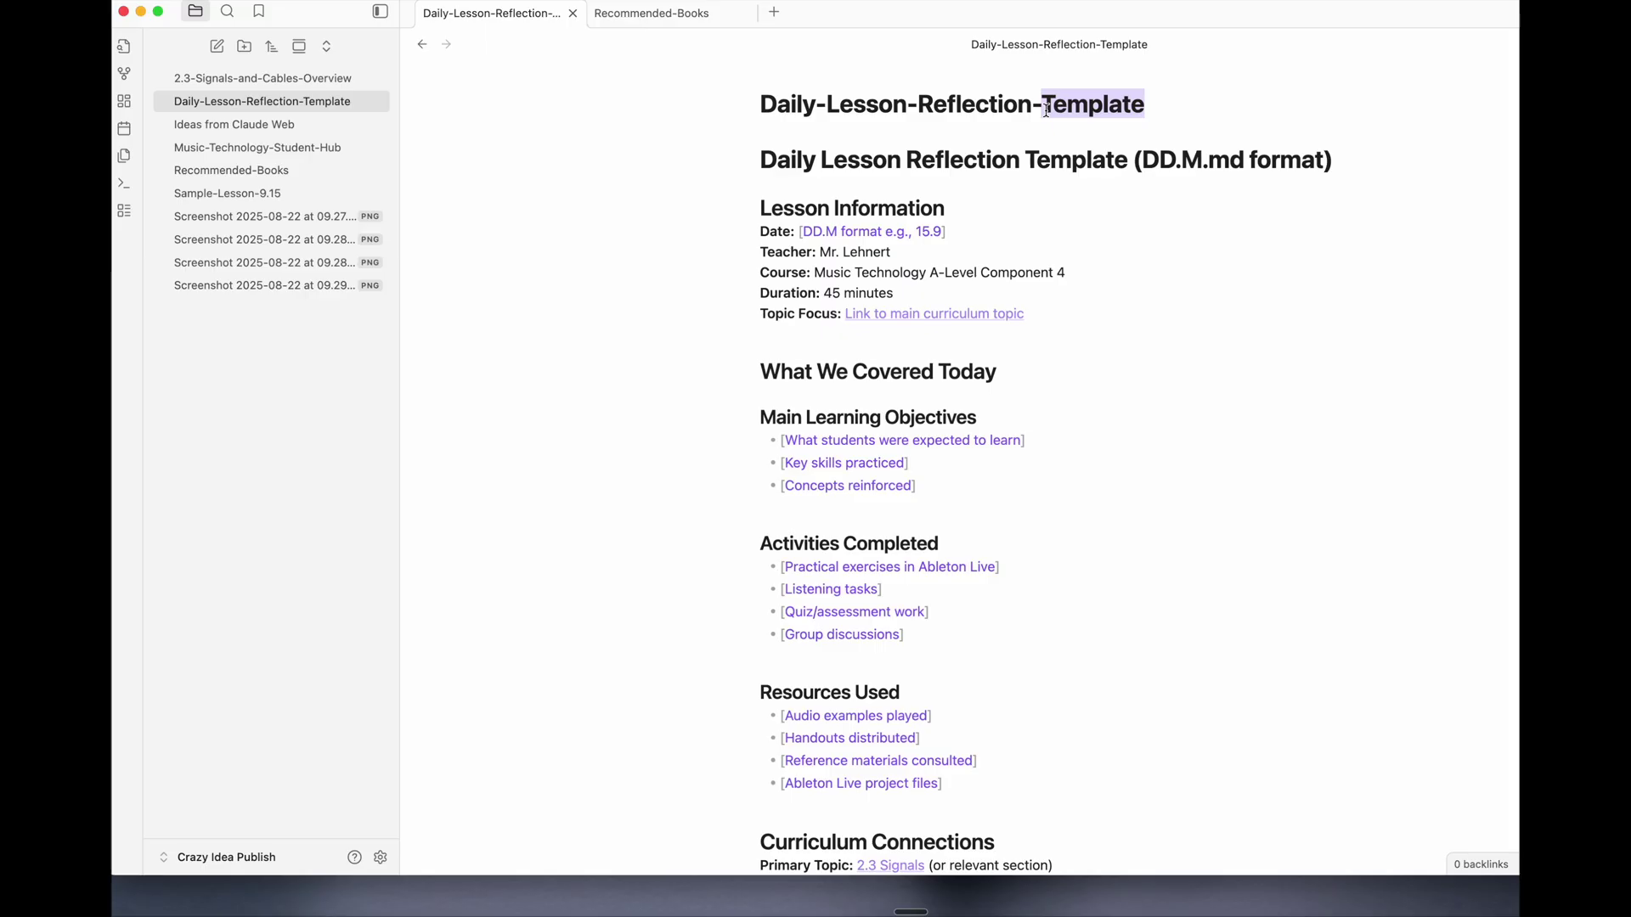
scroll(1128, 327, "down", 10)
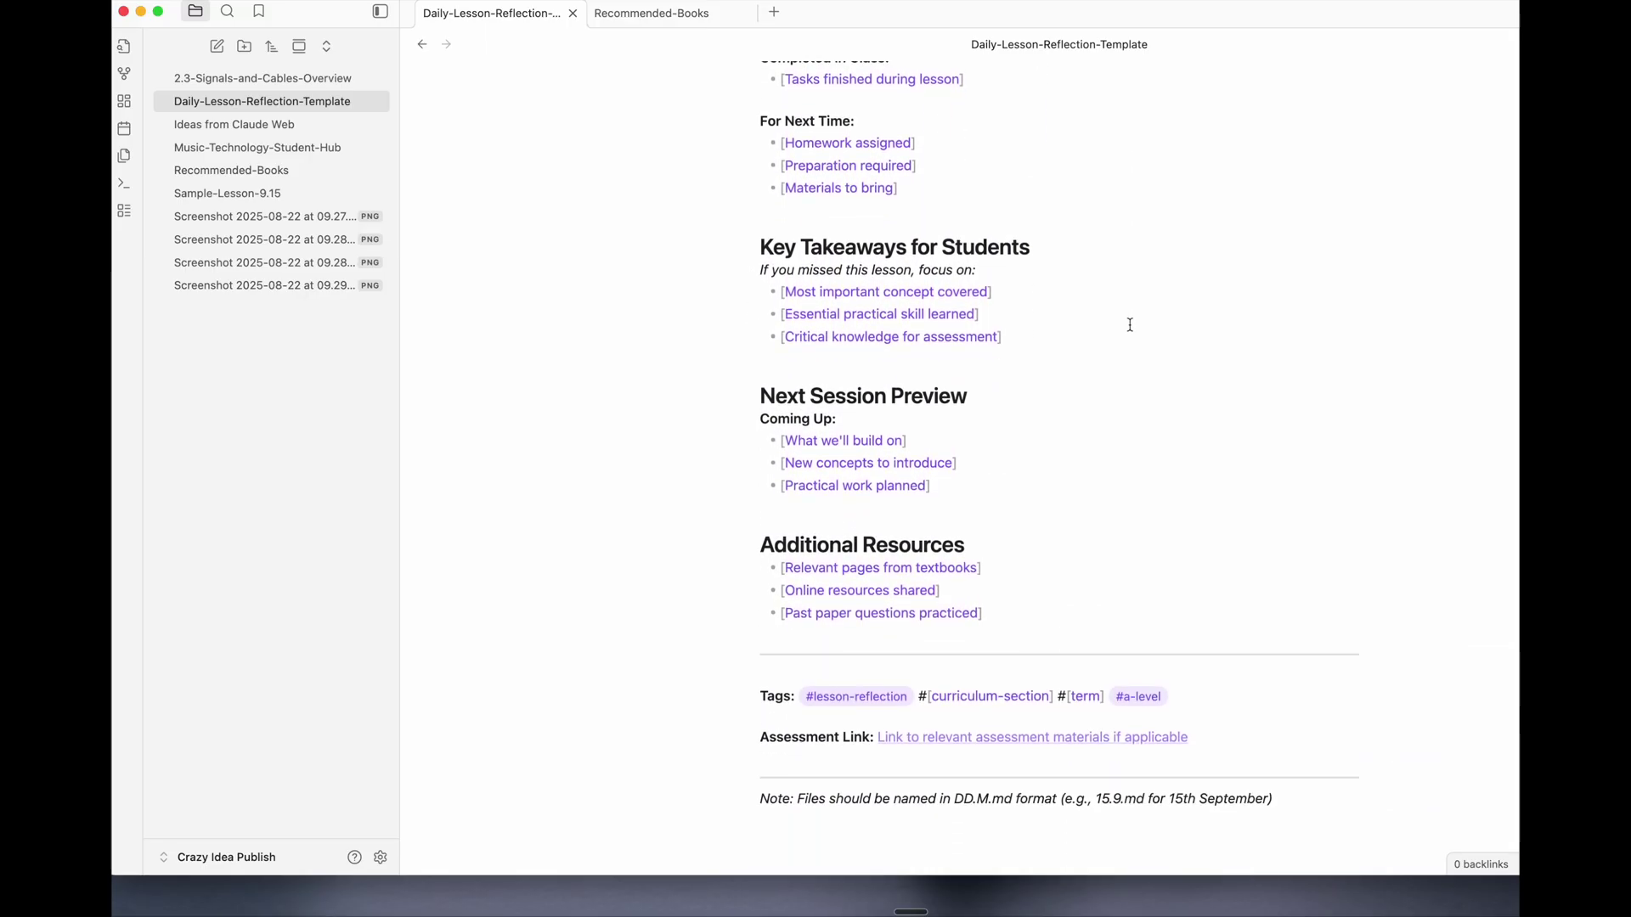
scroll(1129, 325, "up", 5)
scroll(1130, 325, "up", 10)
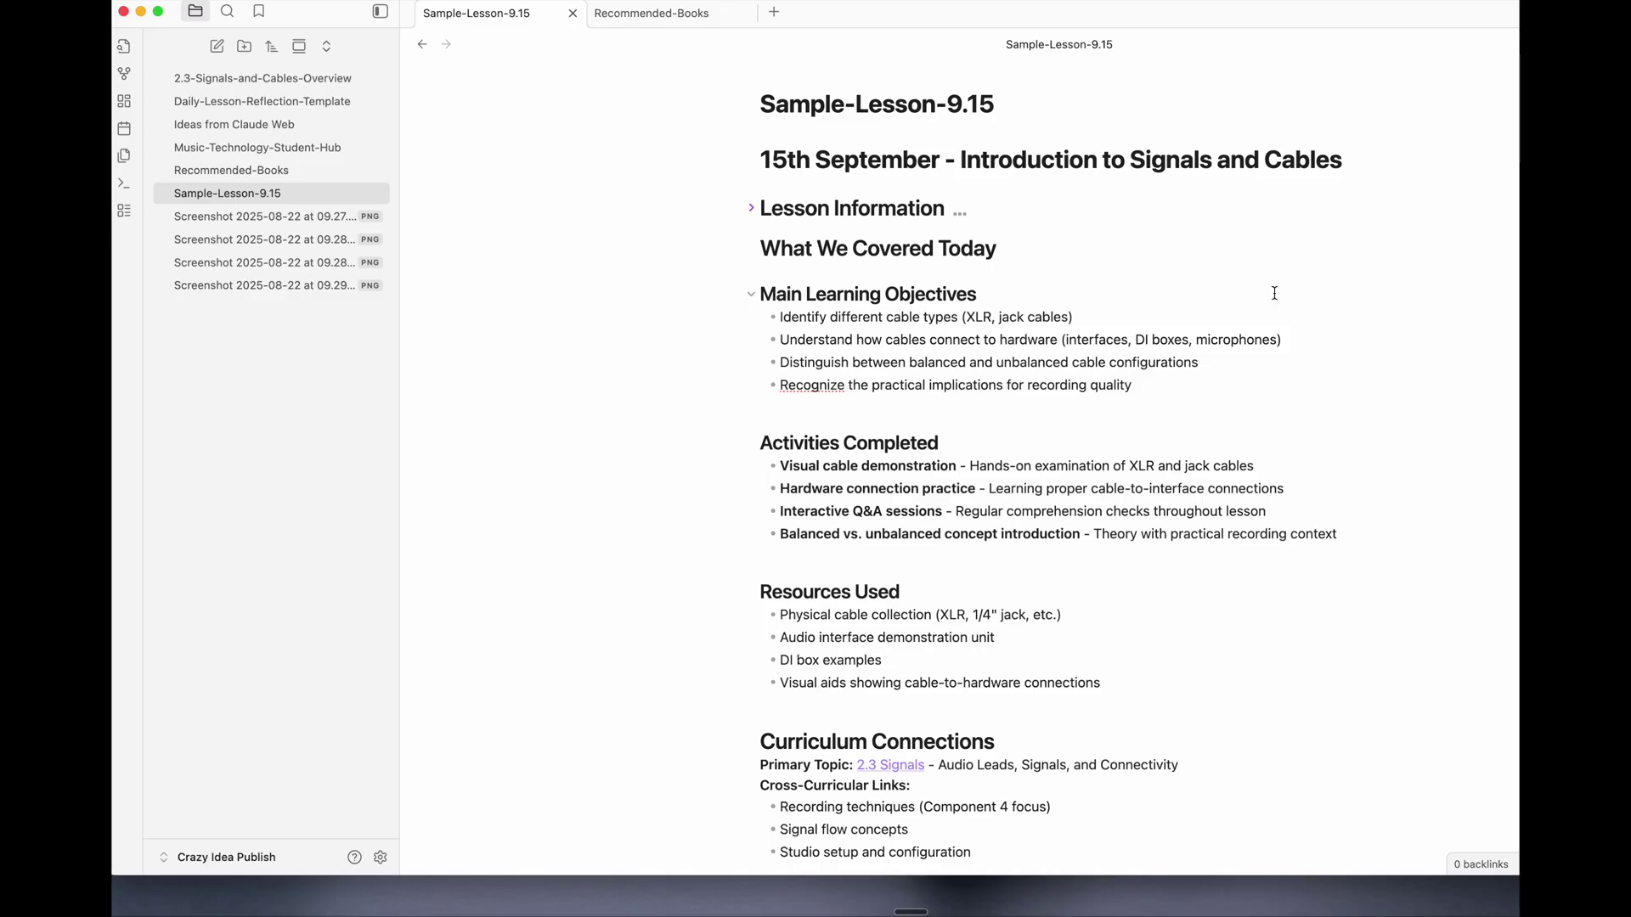
scroll(1275, 293, "down", 1)
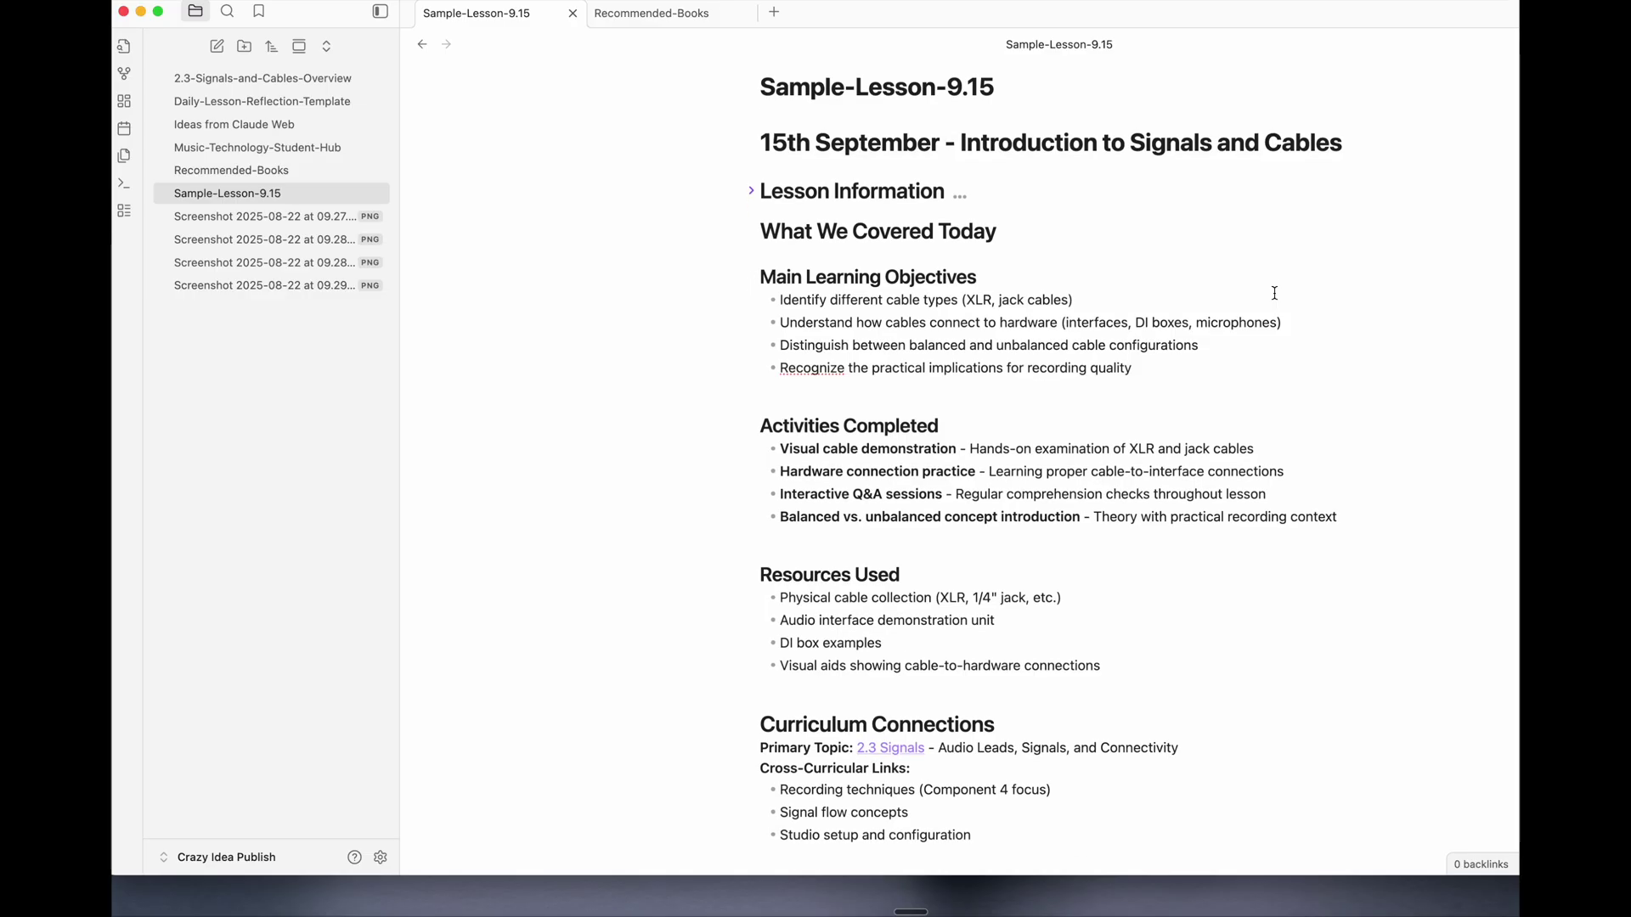
scroll(1274, 293, "down", 10)
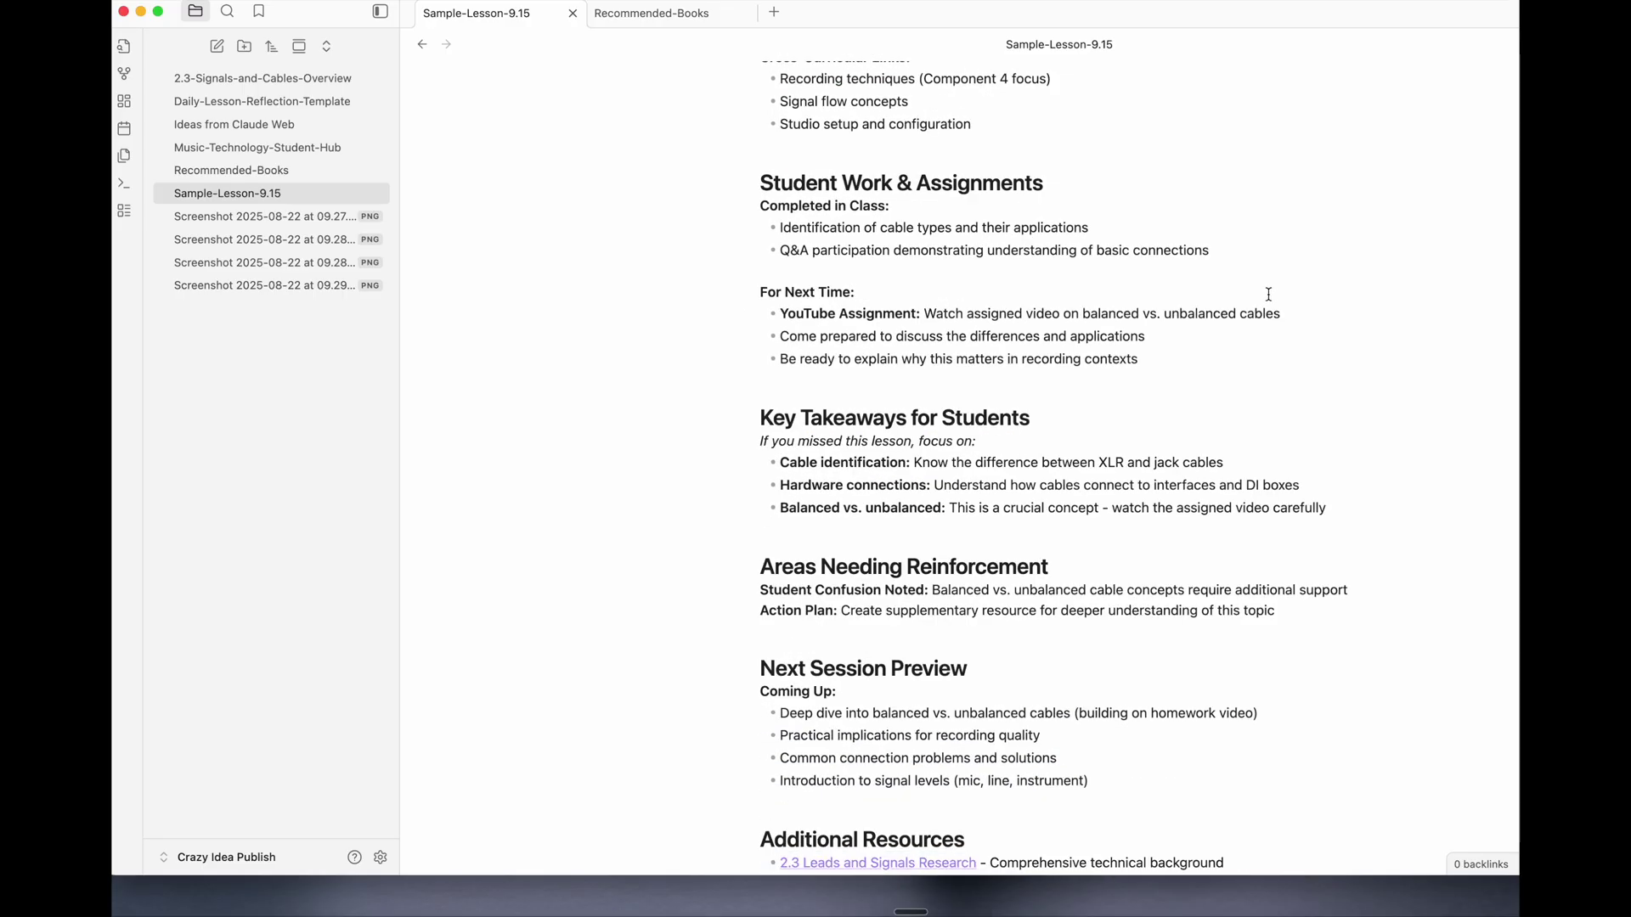
scroll(1155, 397, "down", 5)
scroll(1155, 397, "down", 3)
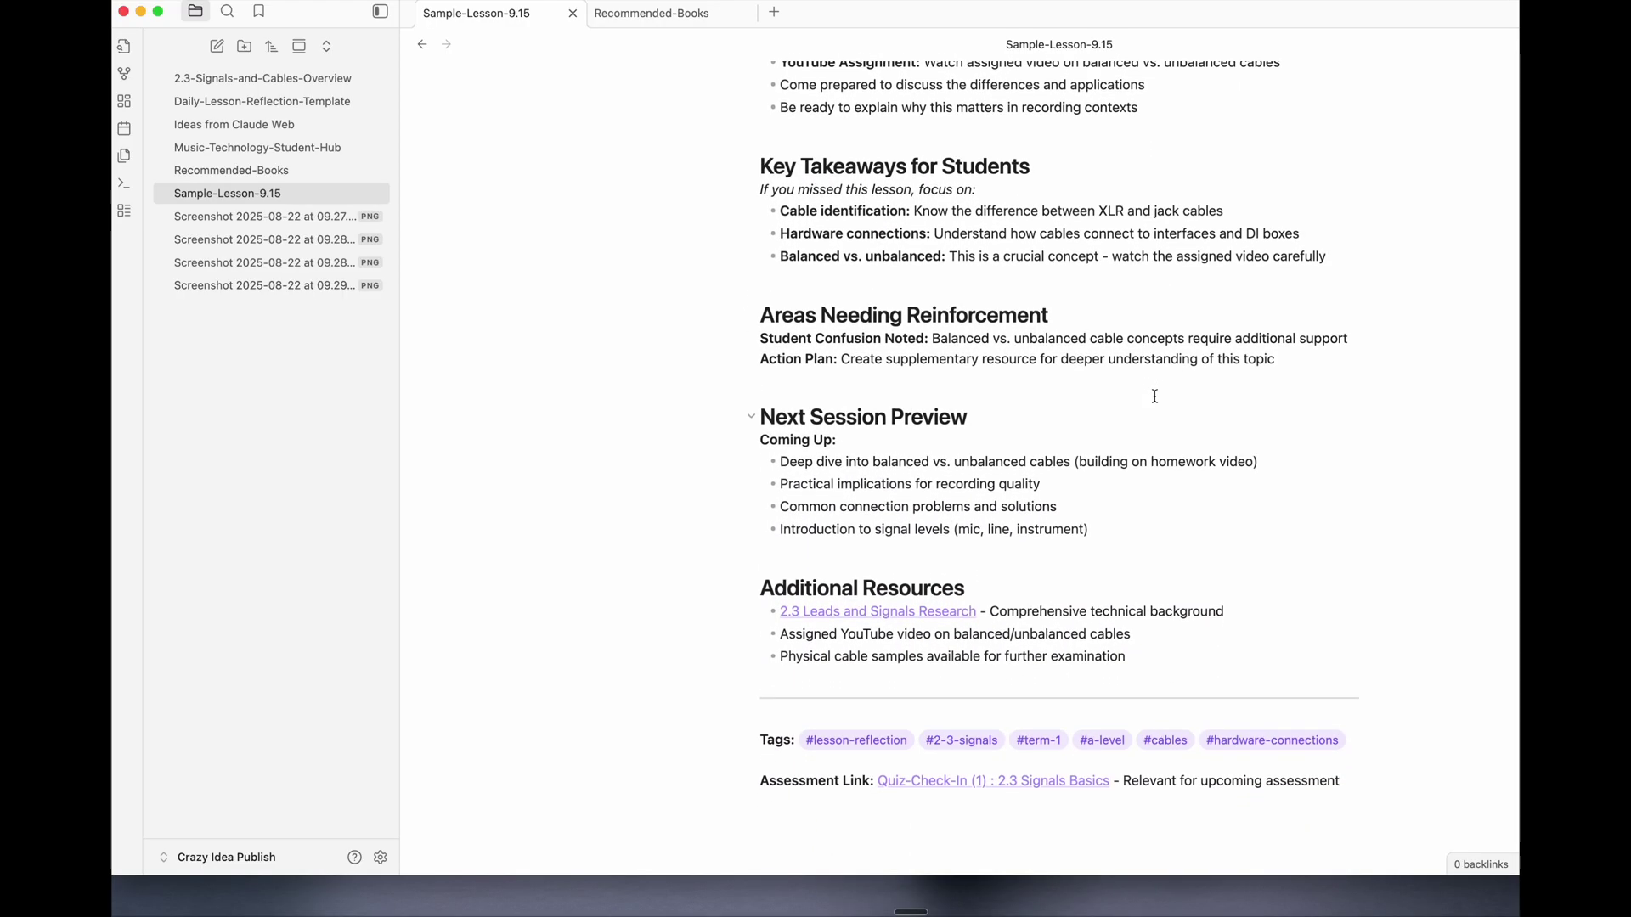
scroll(1154, 397, "down", 1)
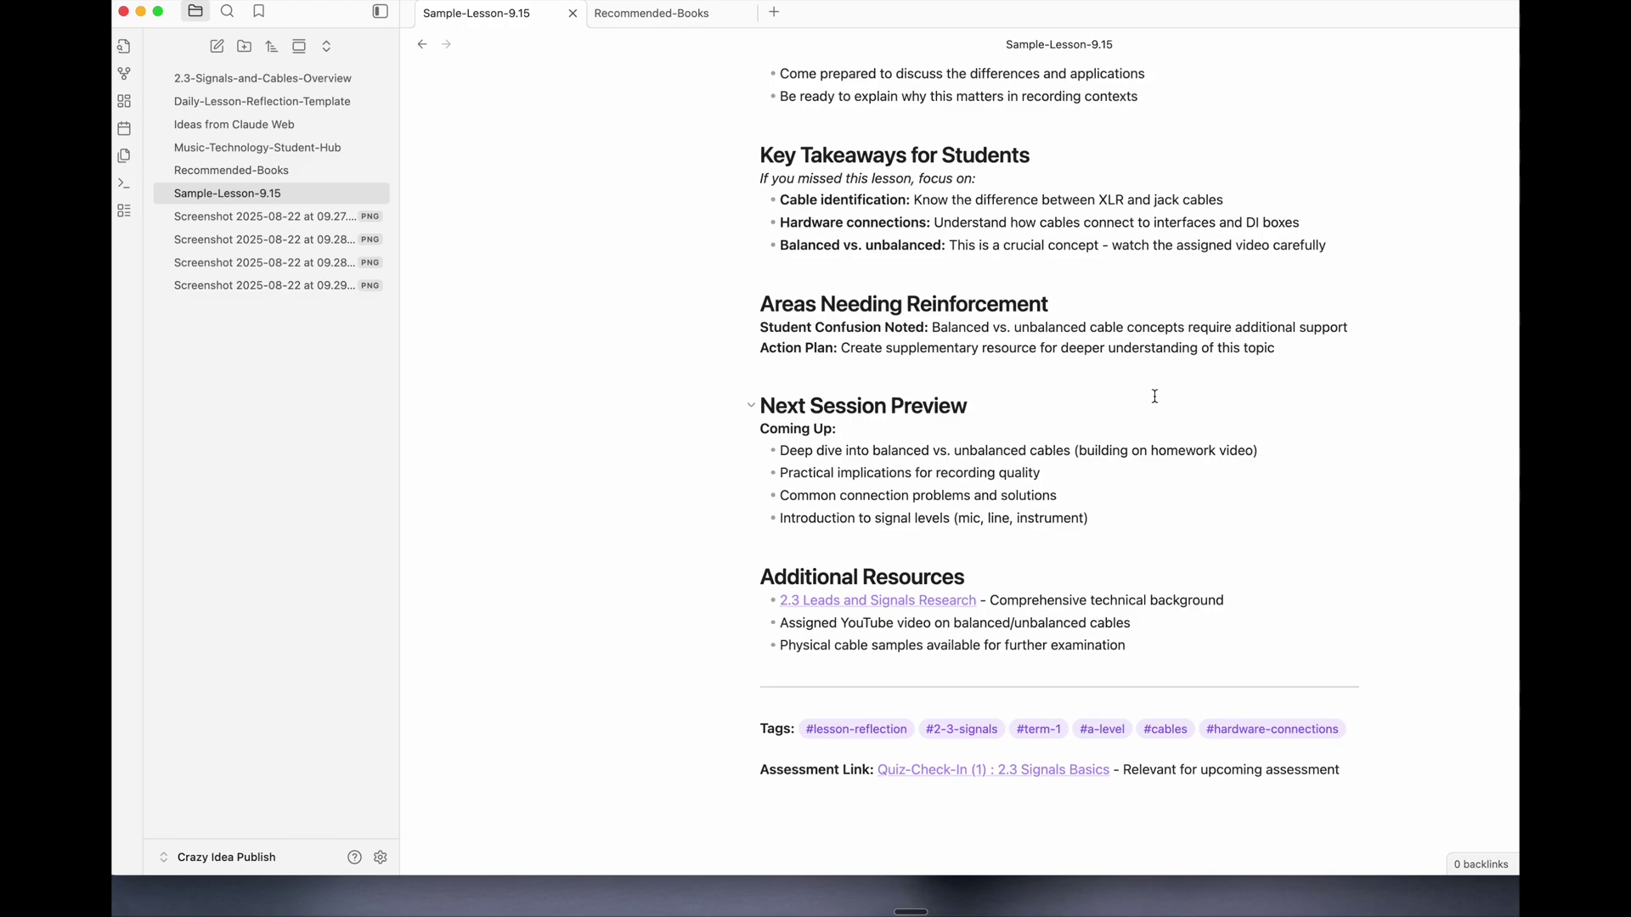
scroll(1154, 396, "up", 1)
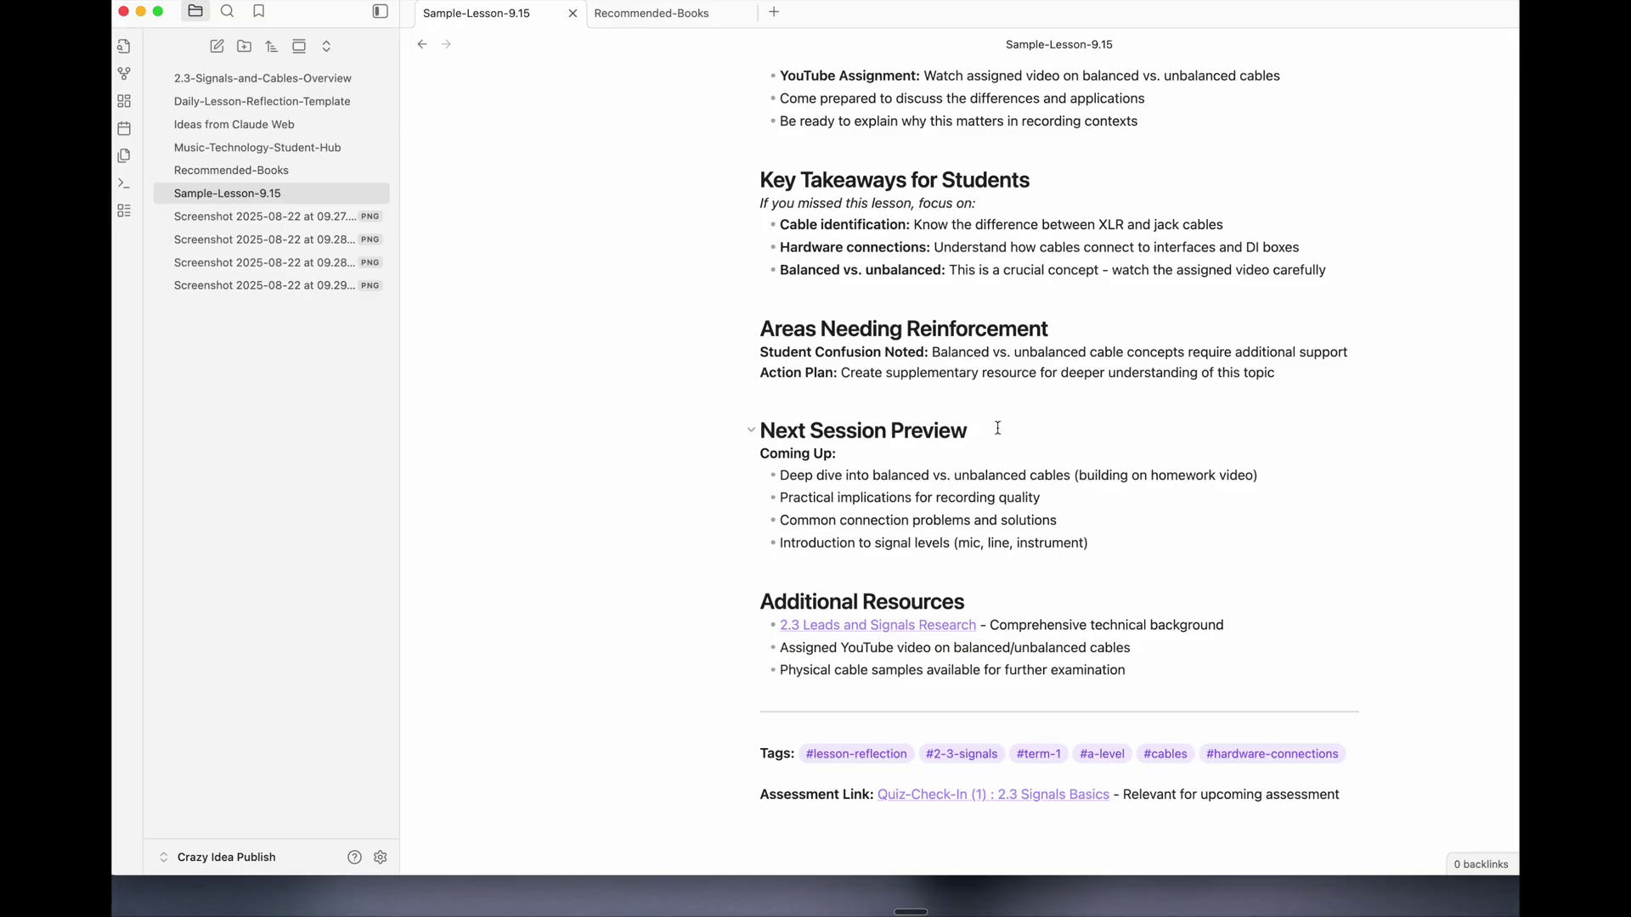
scroll(998, 427, "up", 15)
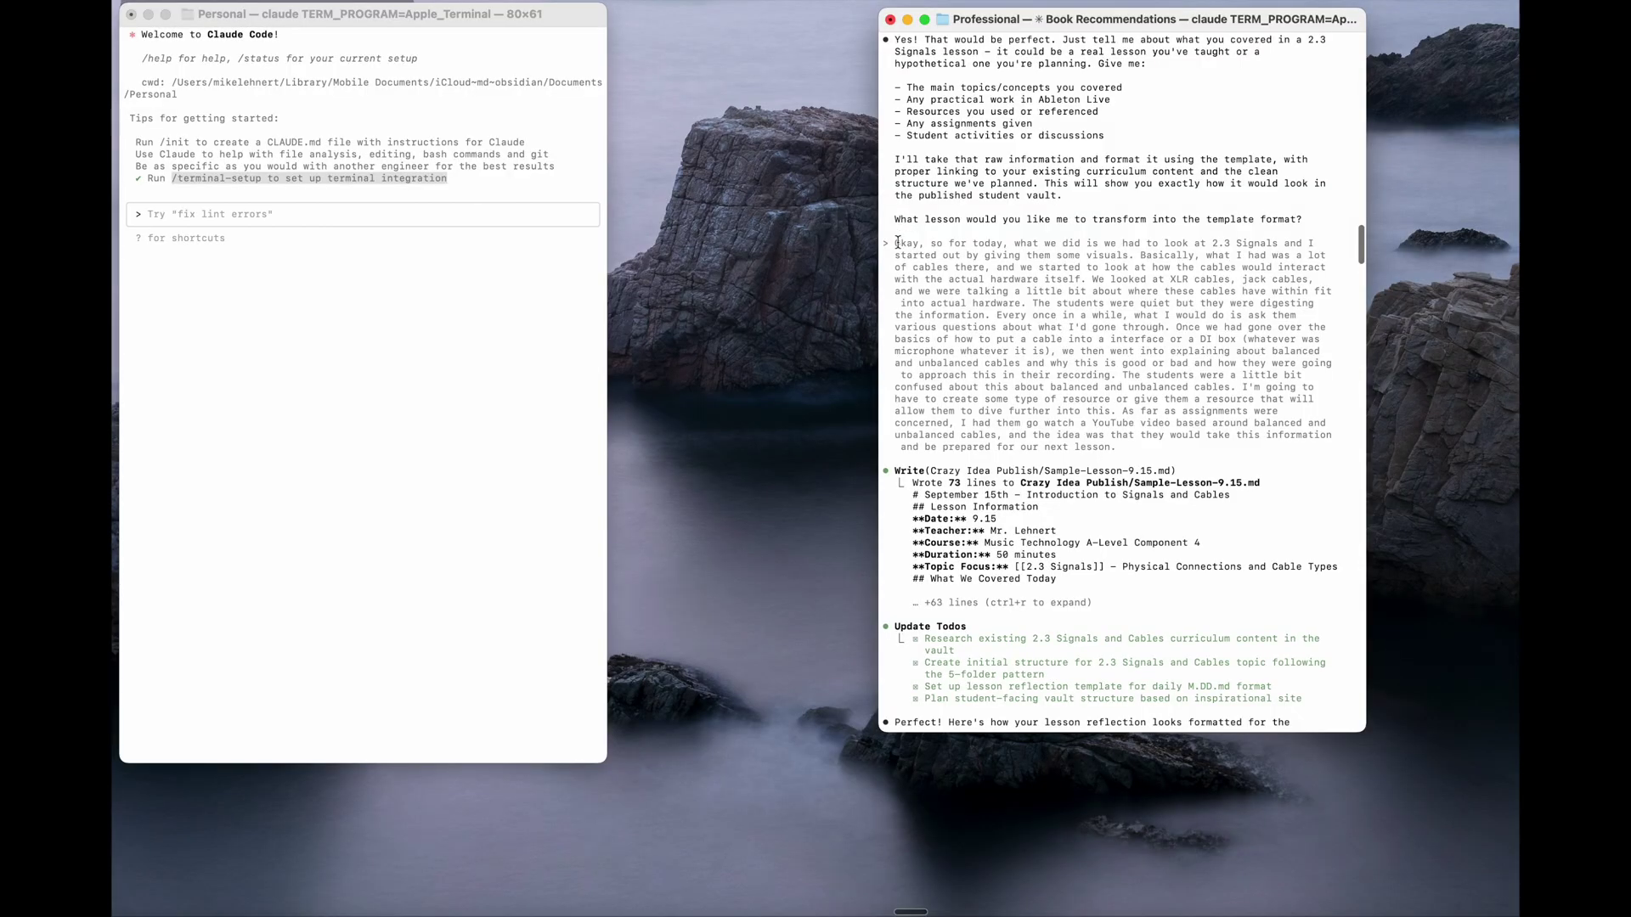
left_click_drag(897, 243, 1203, 447)
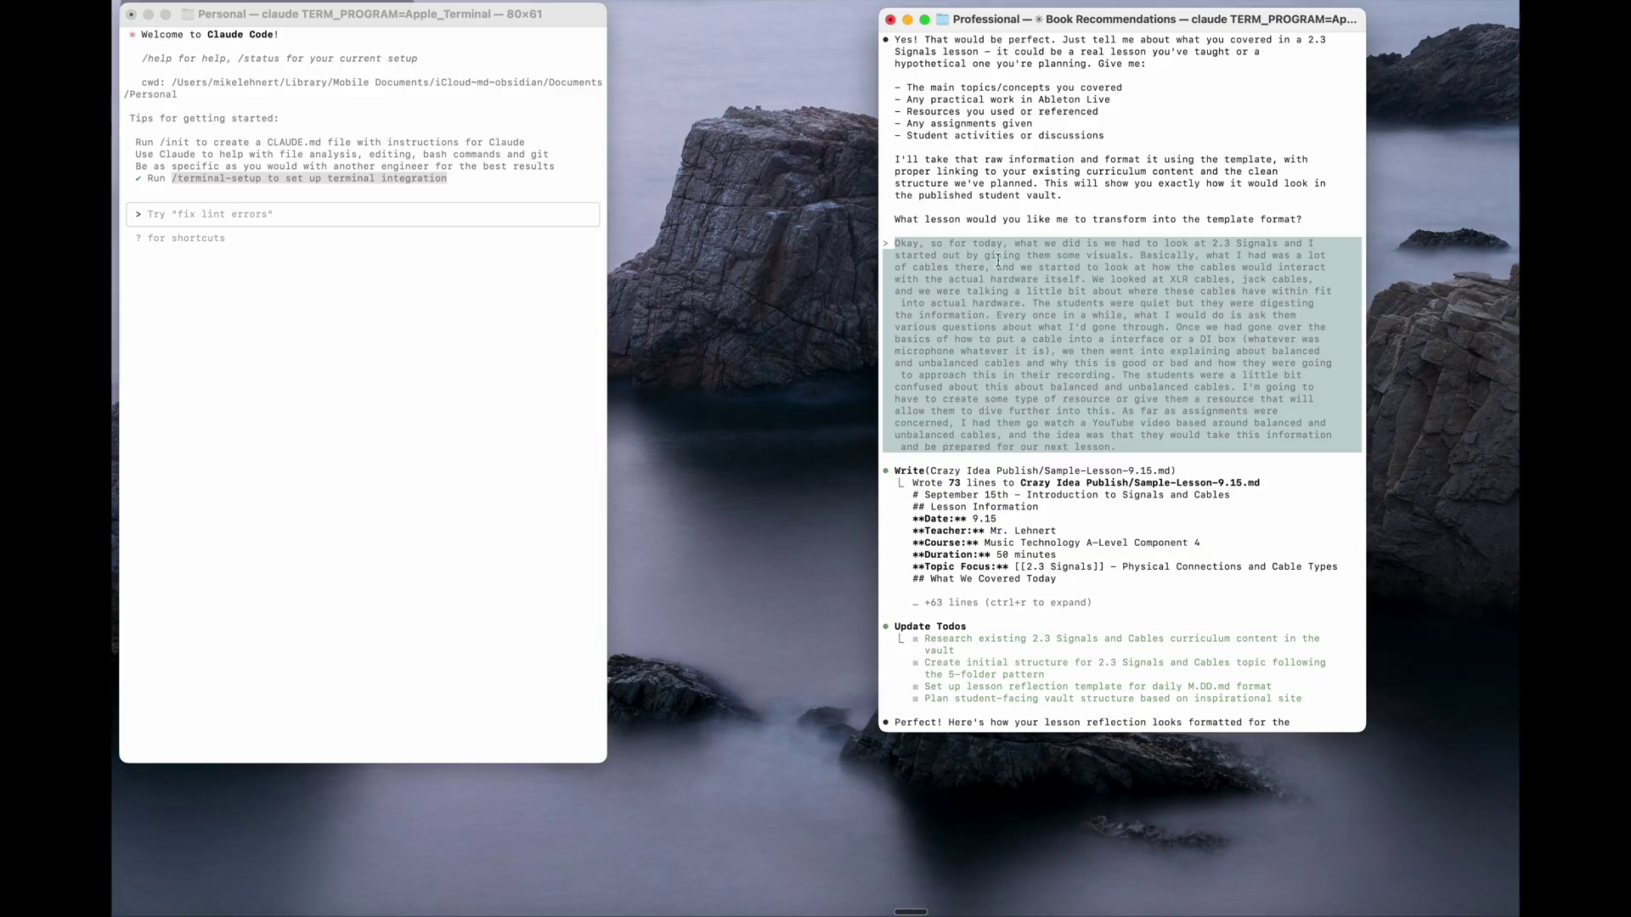
key("super+Tab")
scroll(1013, 266, "down", 15)
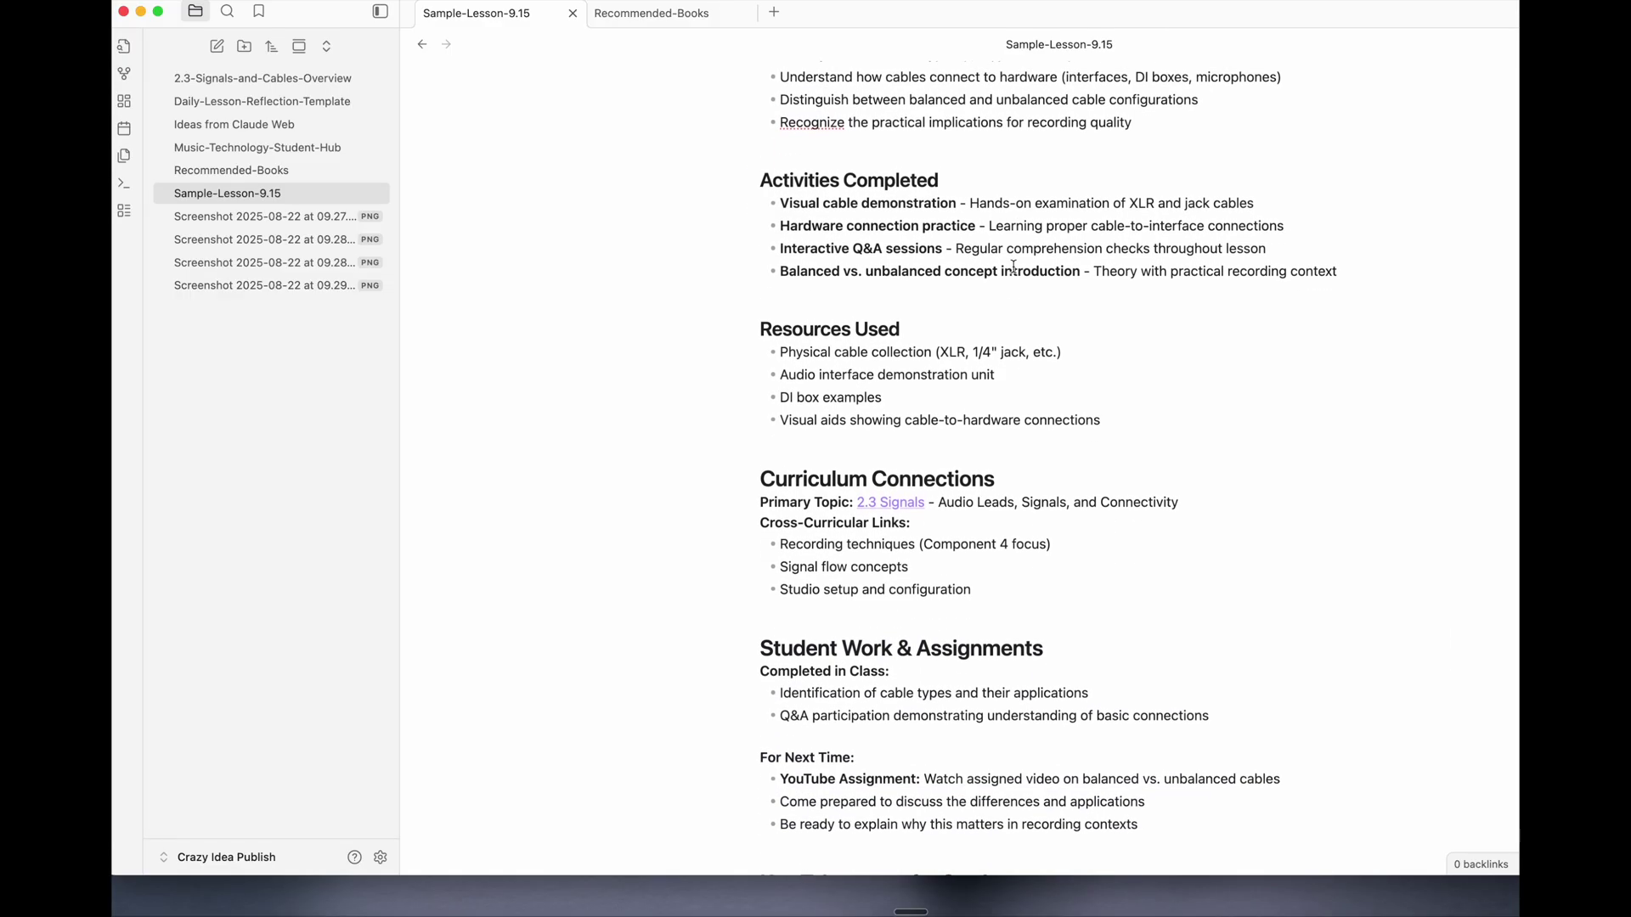
scroll(1014, 267, "down", 6)
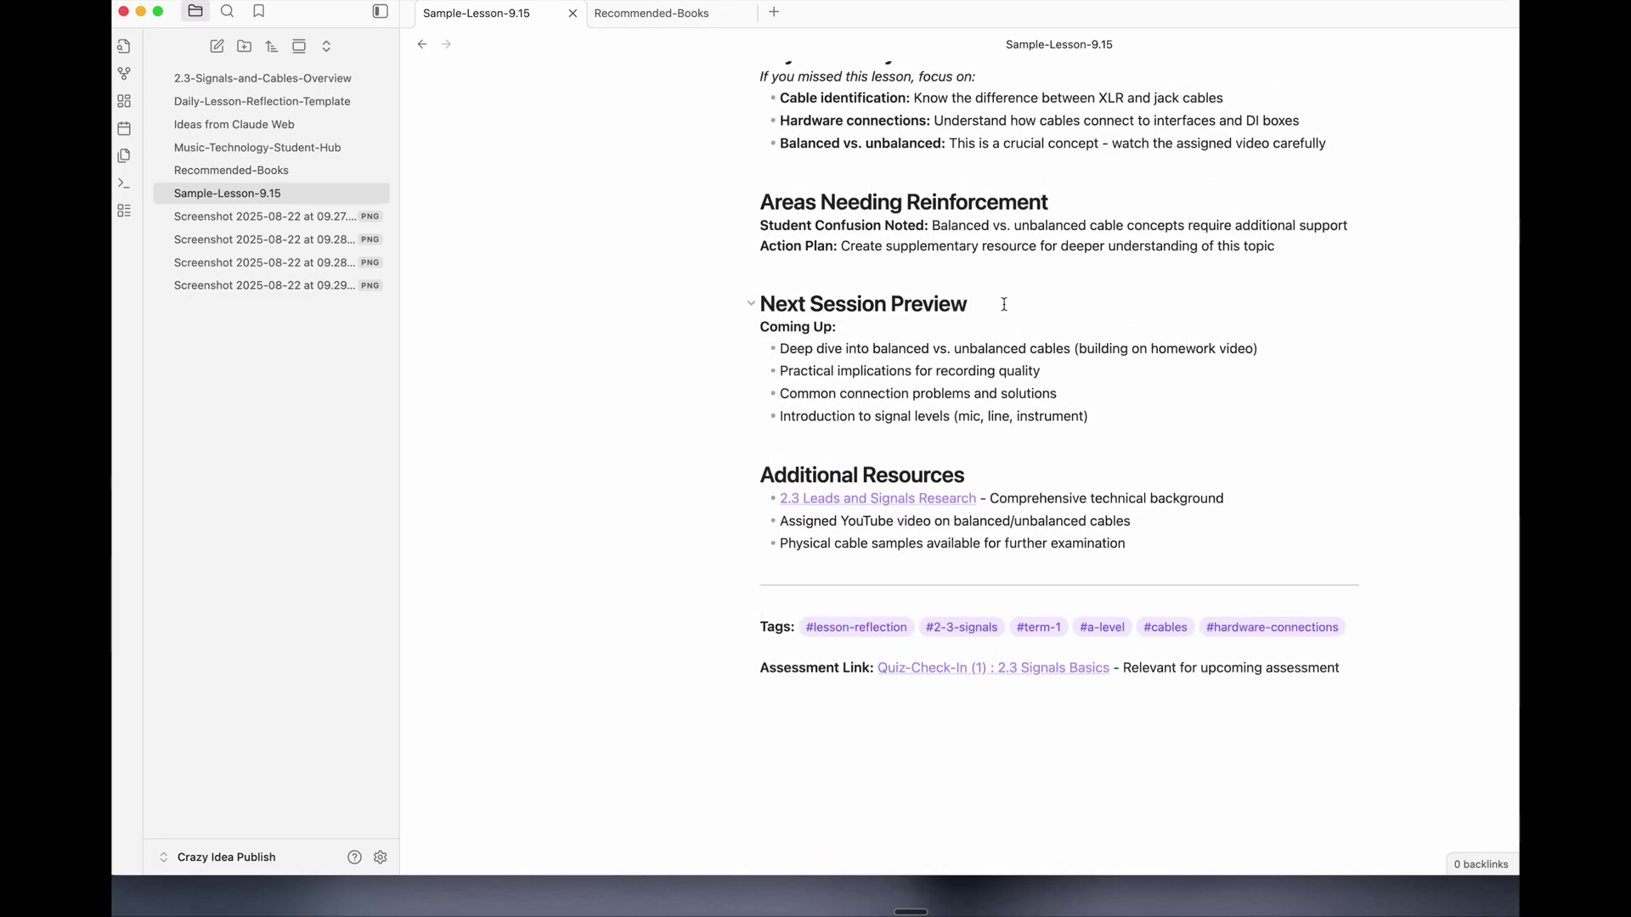
scroll(1004, 305, "up", 10)
scroll(1004, 304, "up", 4)
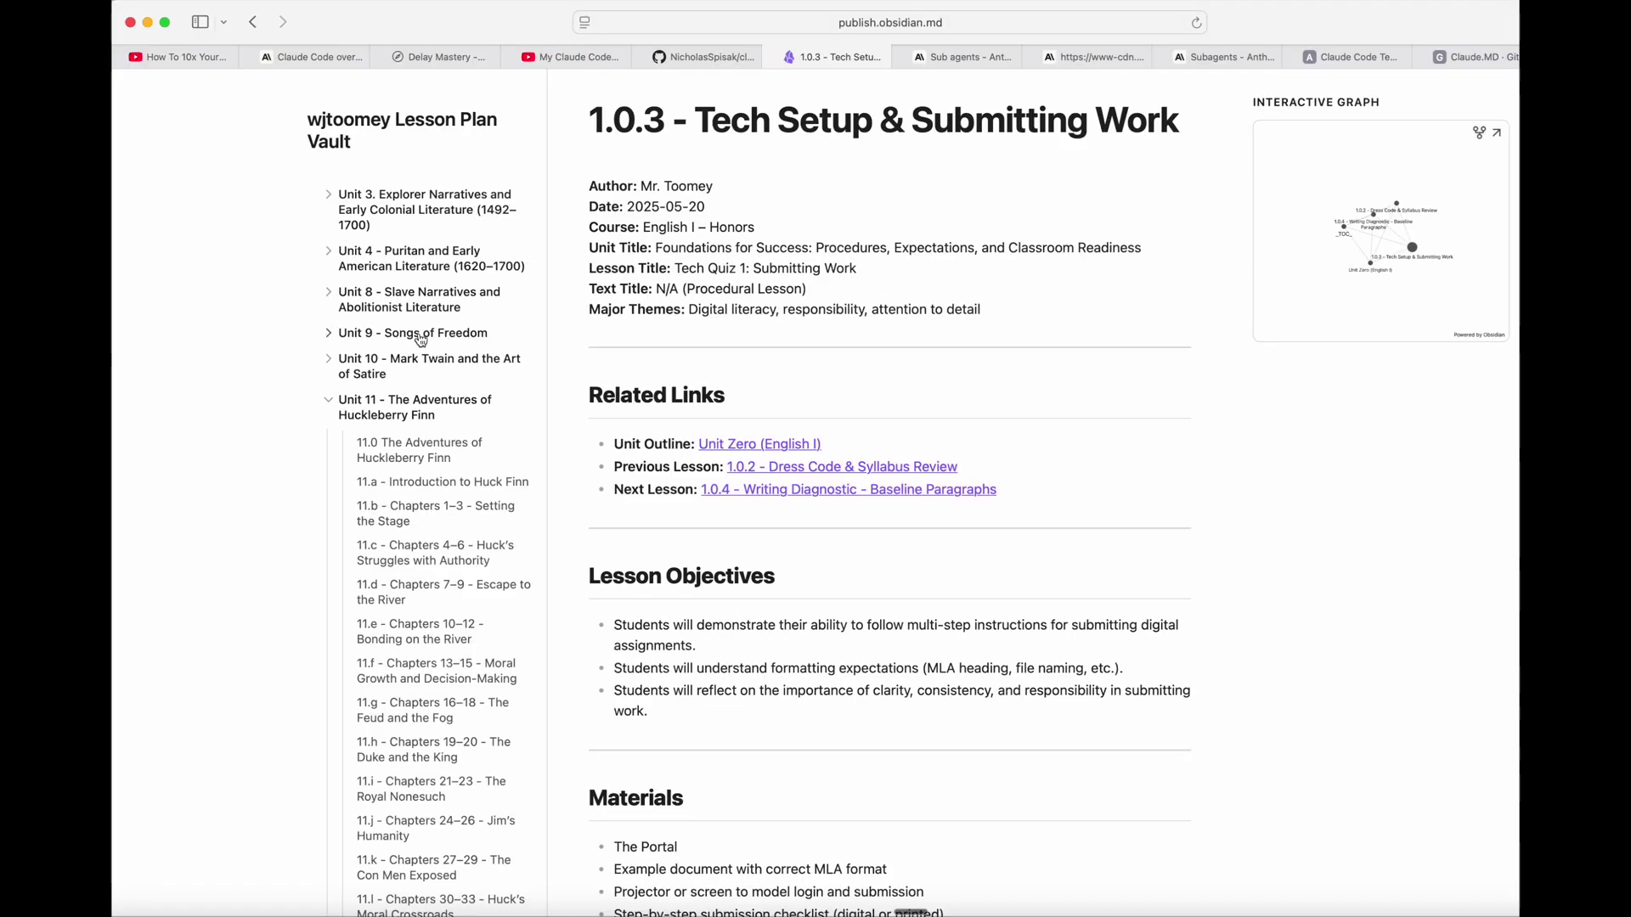
left_click(411, 337)
left_click(458, 383)
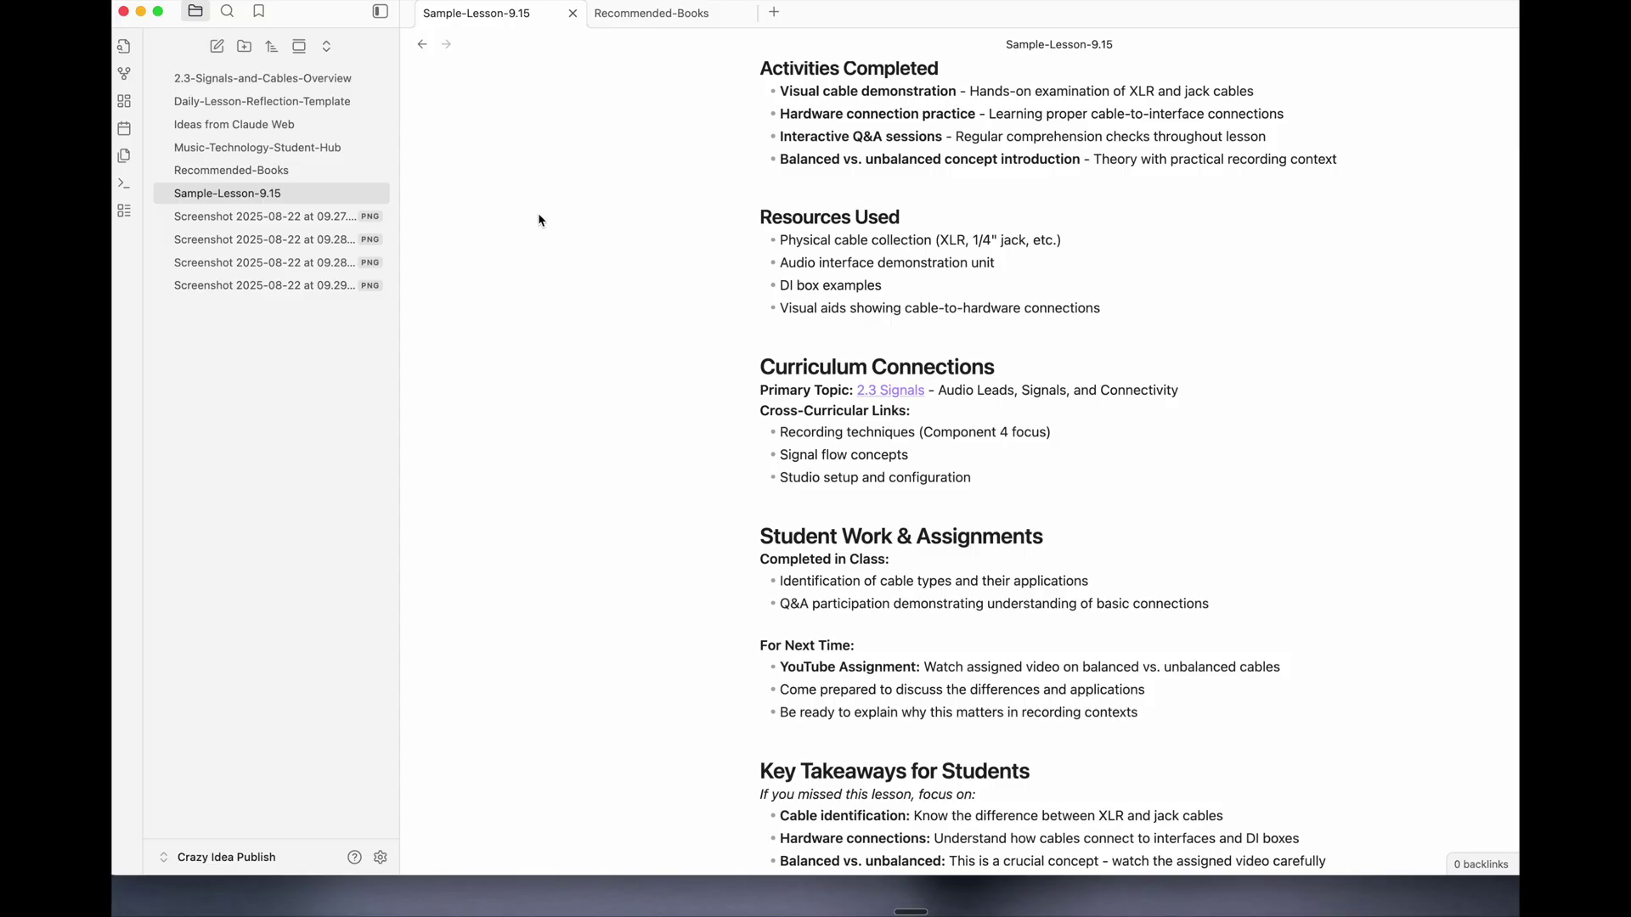
- Switch to the Music-Technology-Student-Hub note and check the Academic Year line
key("Up")
key("Up")
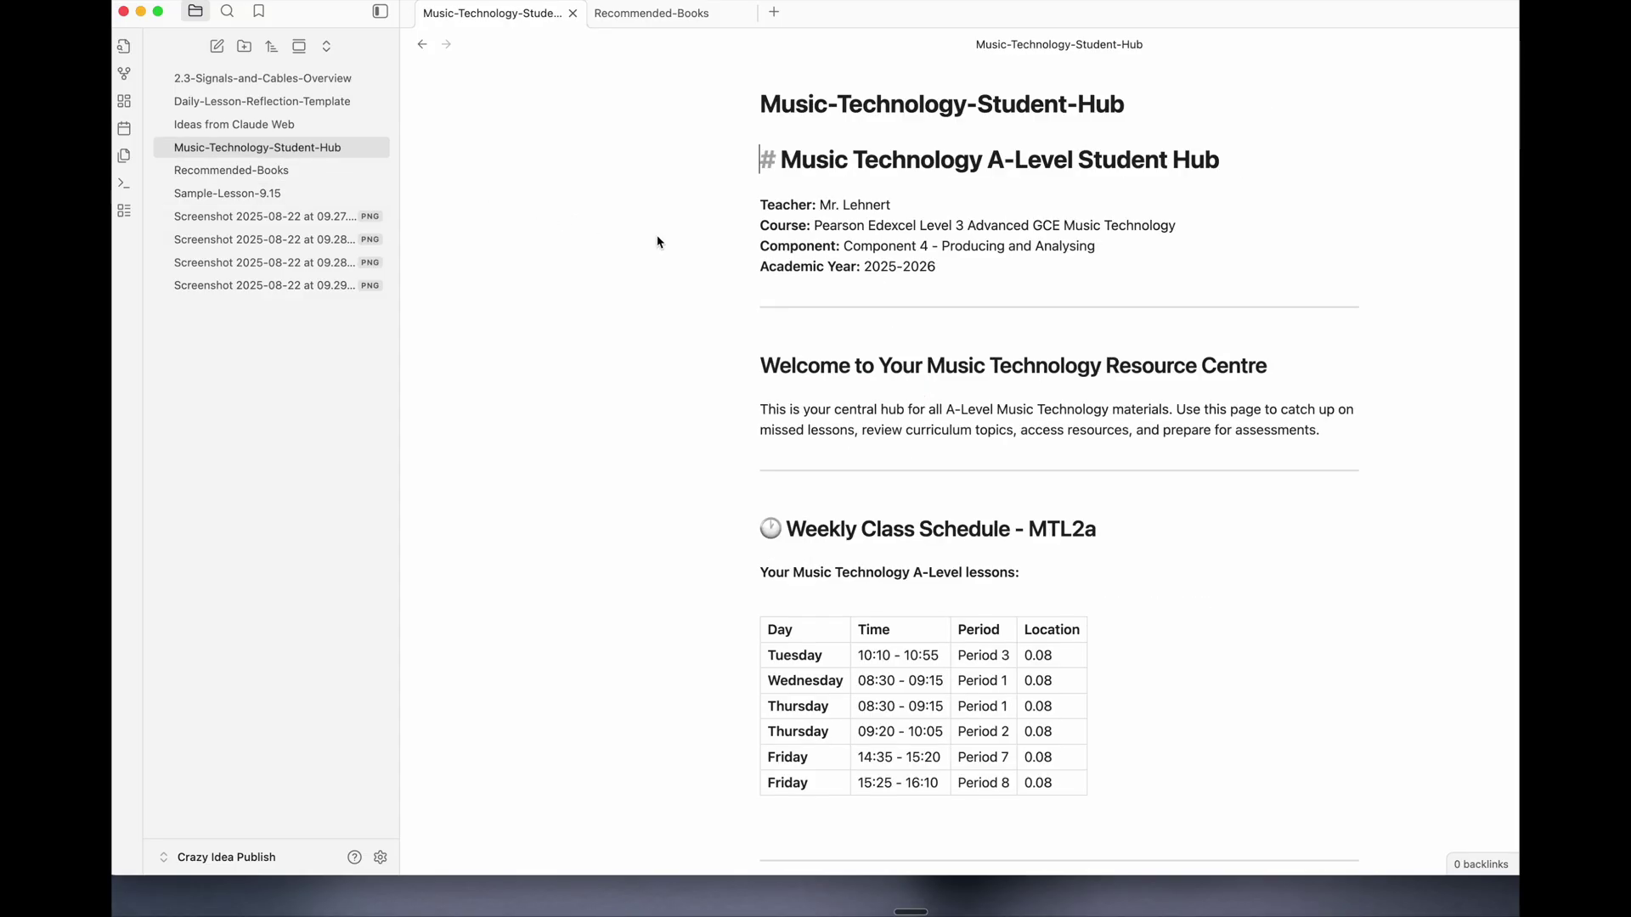
left_click(1133, 266)
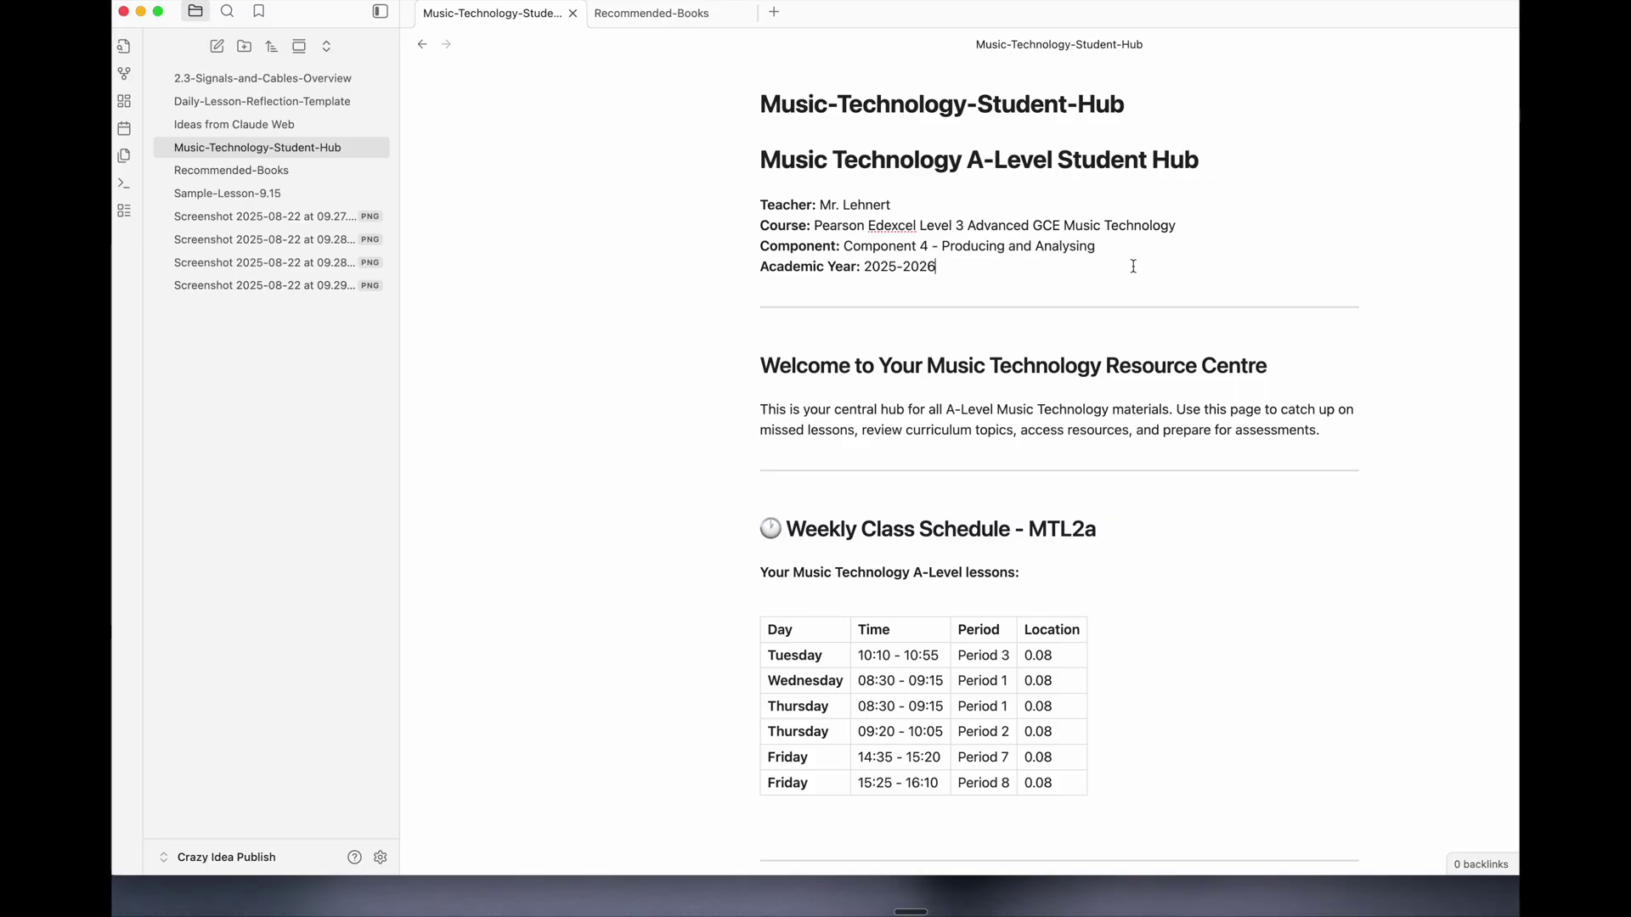
scroll(1133, 266, "down", 3)
scroll(1133, 266, "down", 7)
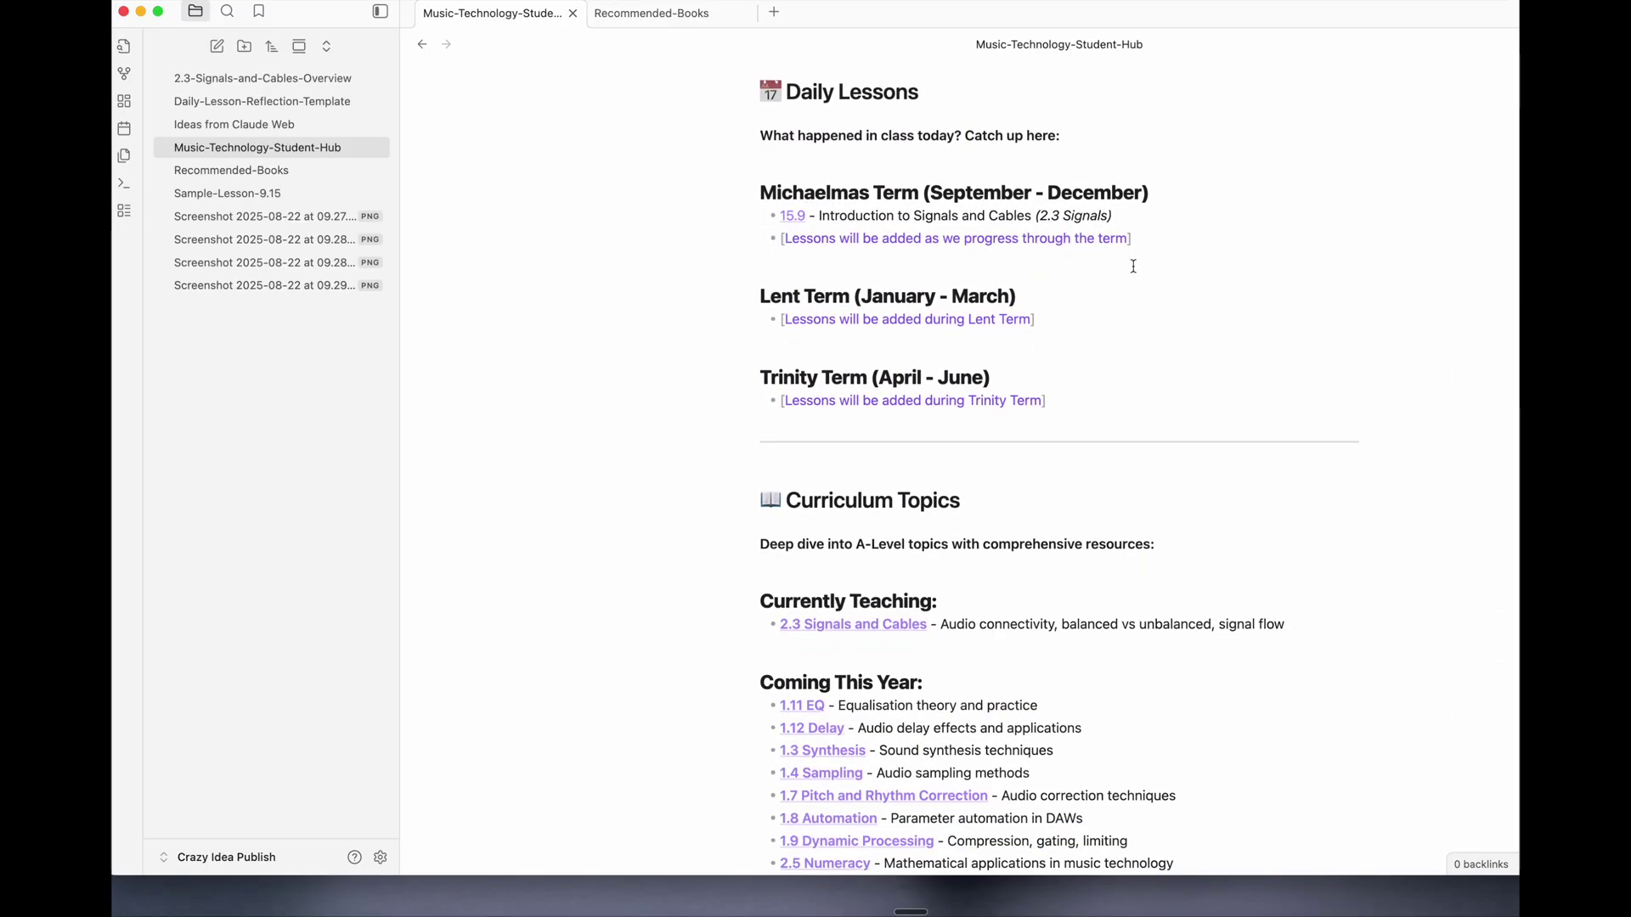
scroll(1169, 276, "down", 1)
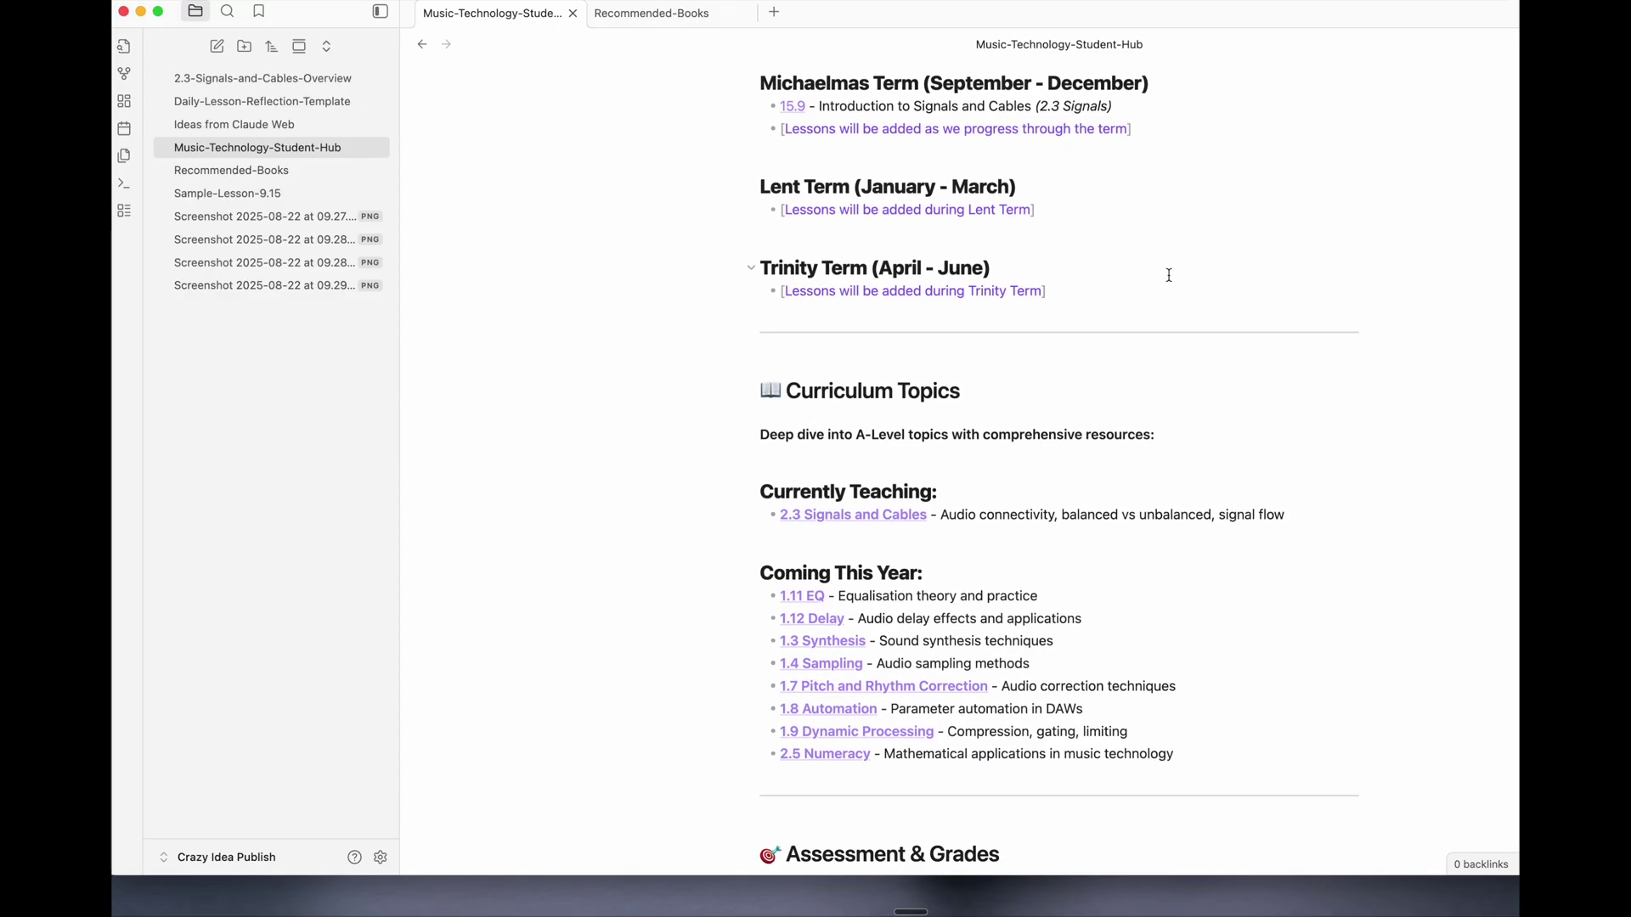
scroll(1169, 275, "up", 2)
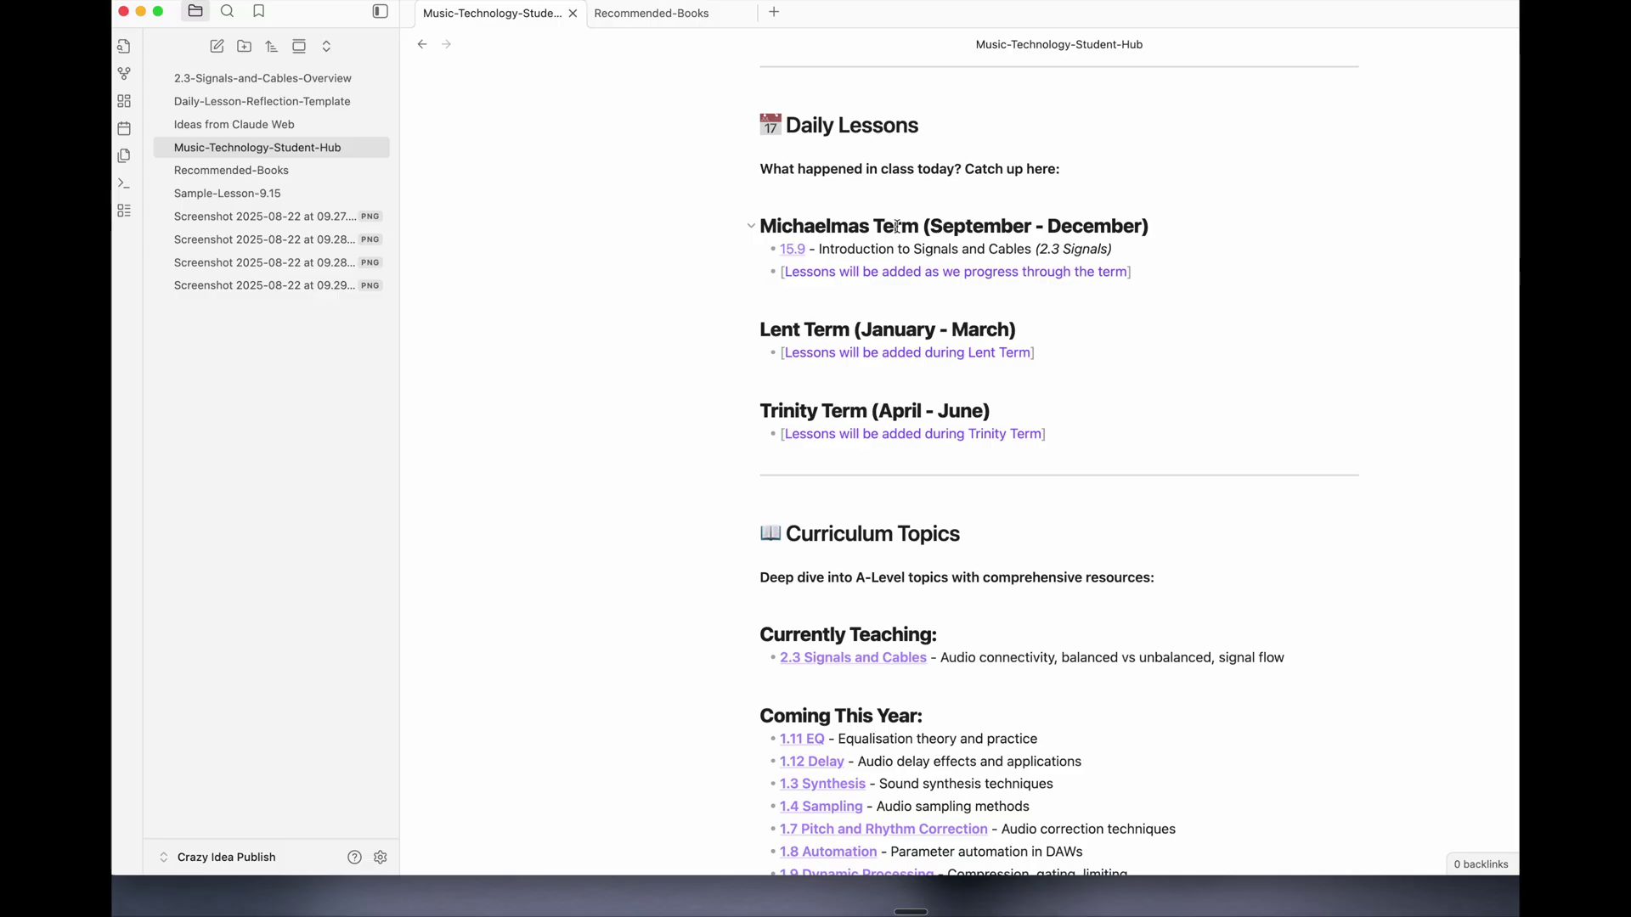
- Scroll the hub, inspecting the markdown of the Daily Lessons and Preparing for Assessment? headings
left_click(927, 126)
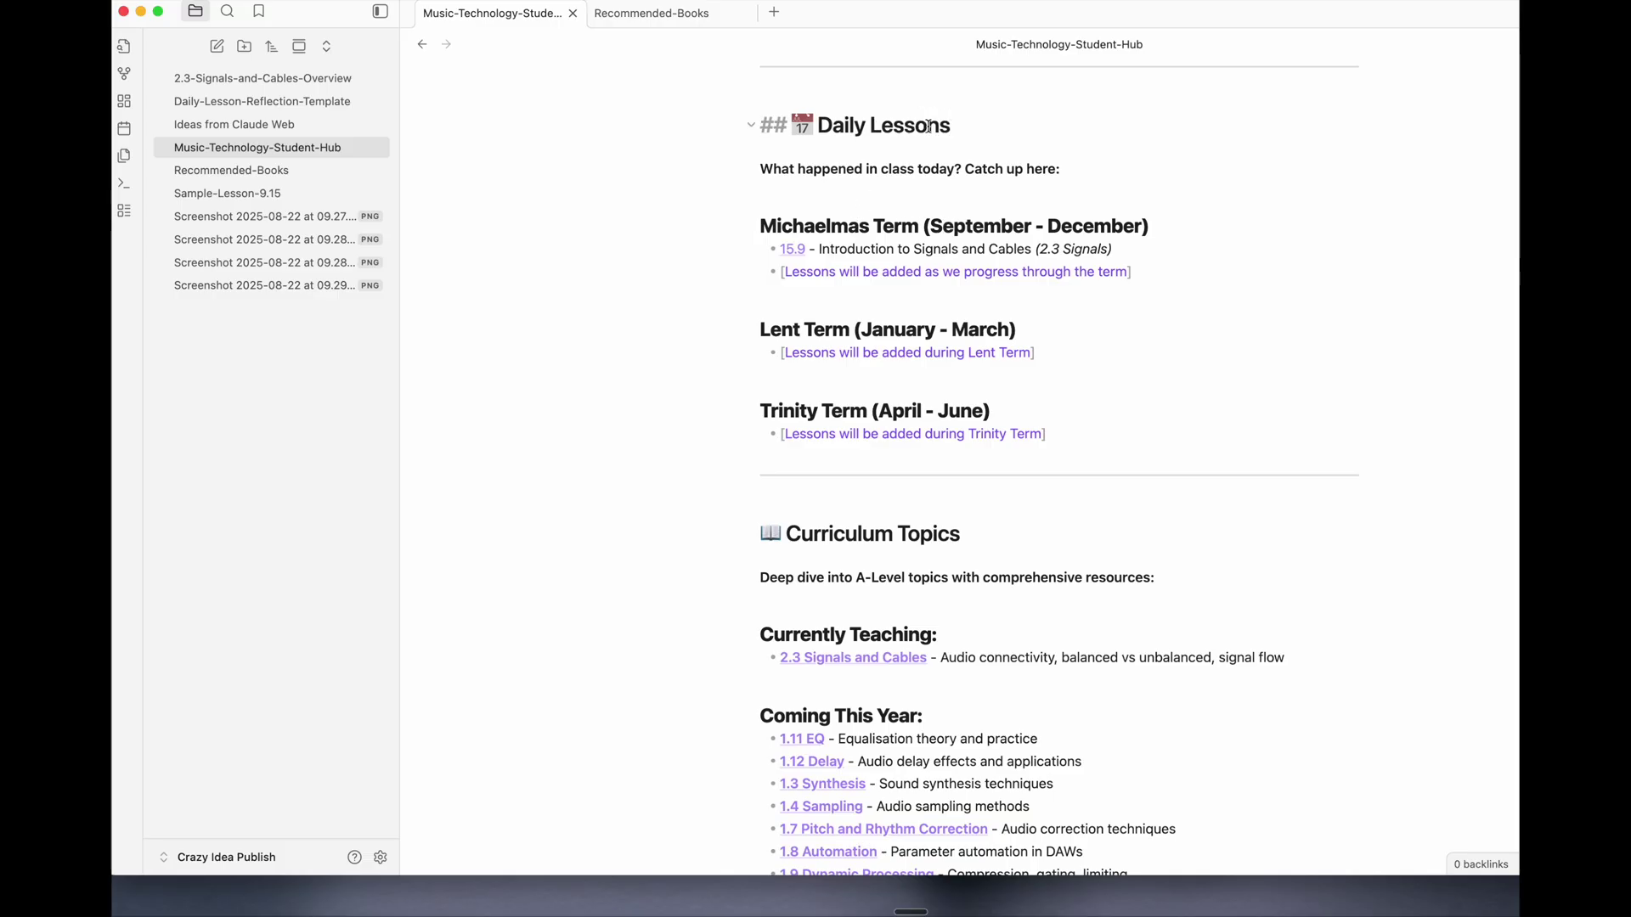
scroll(928, 400, "down", 5)
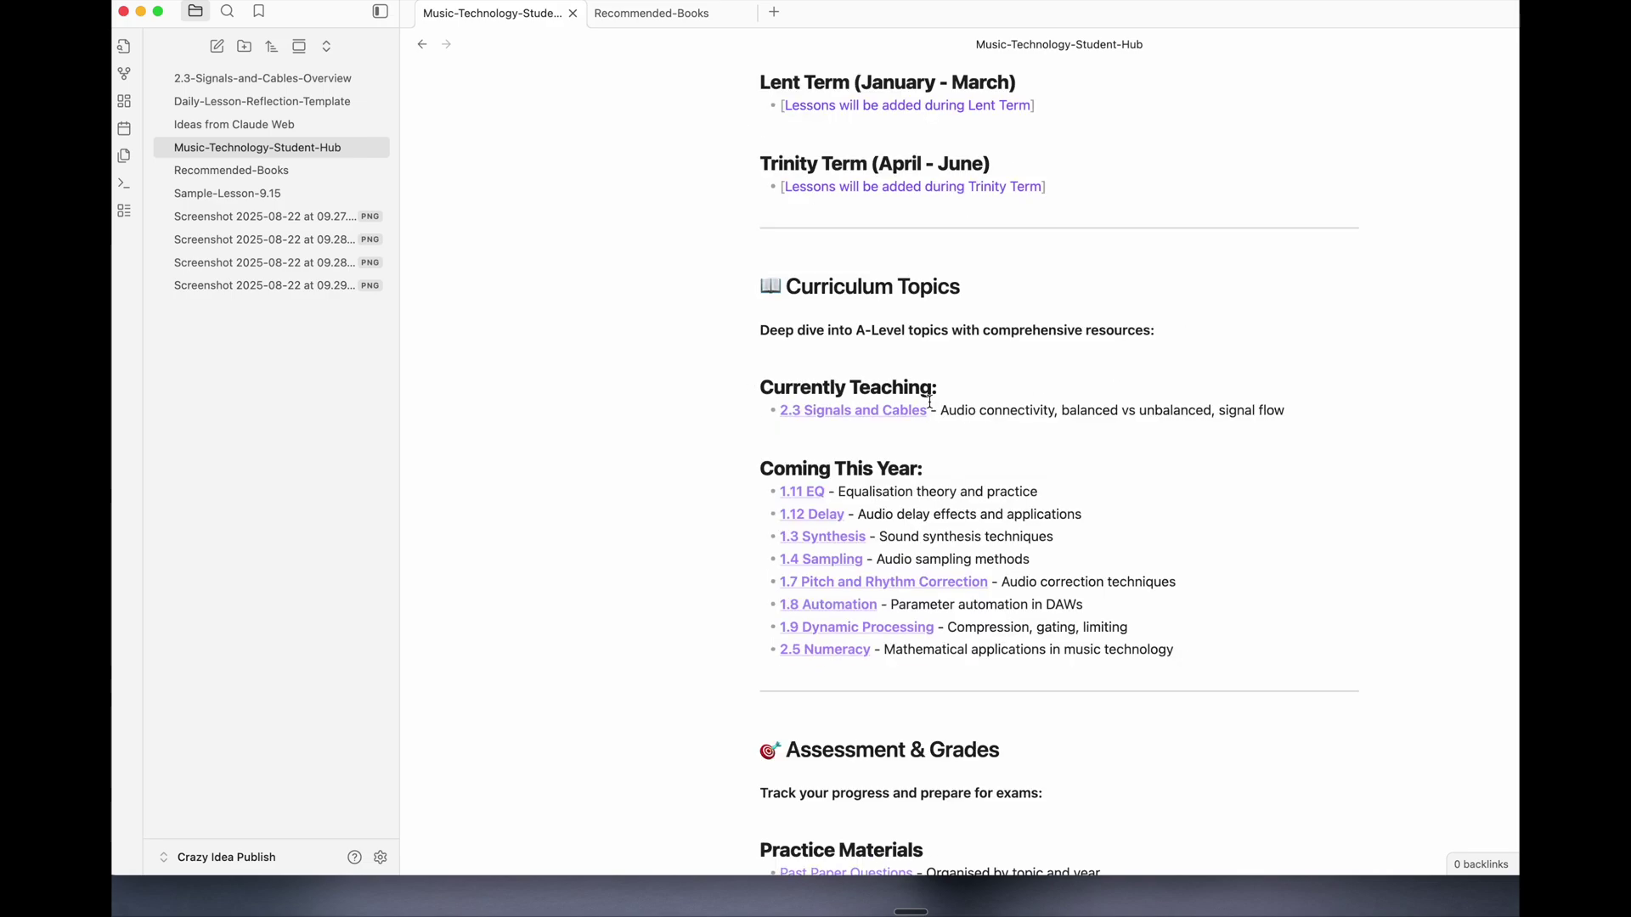
scroll(1200, 423, "down", 3)
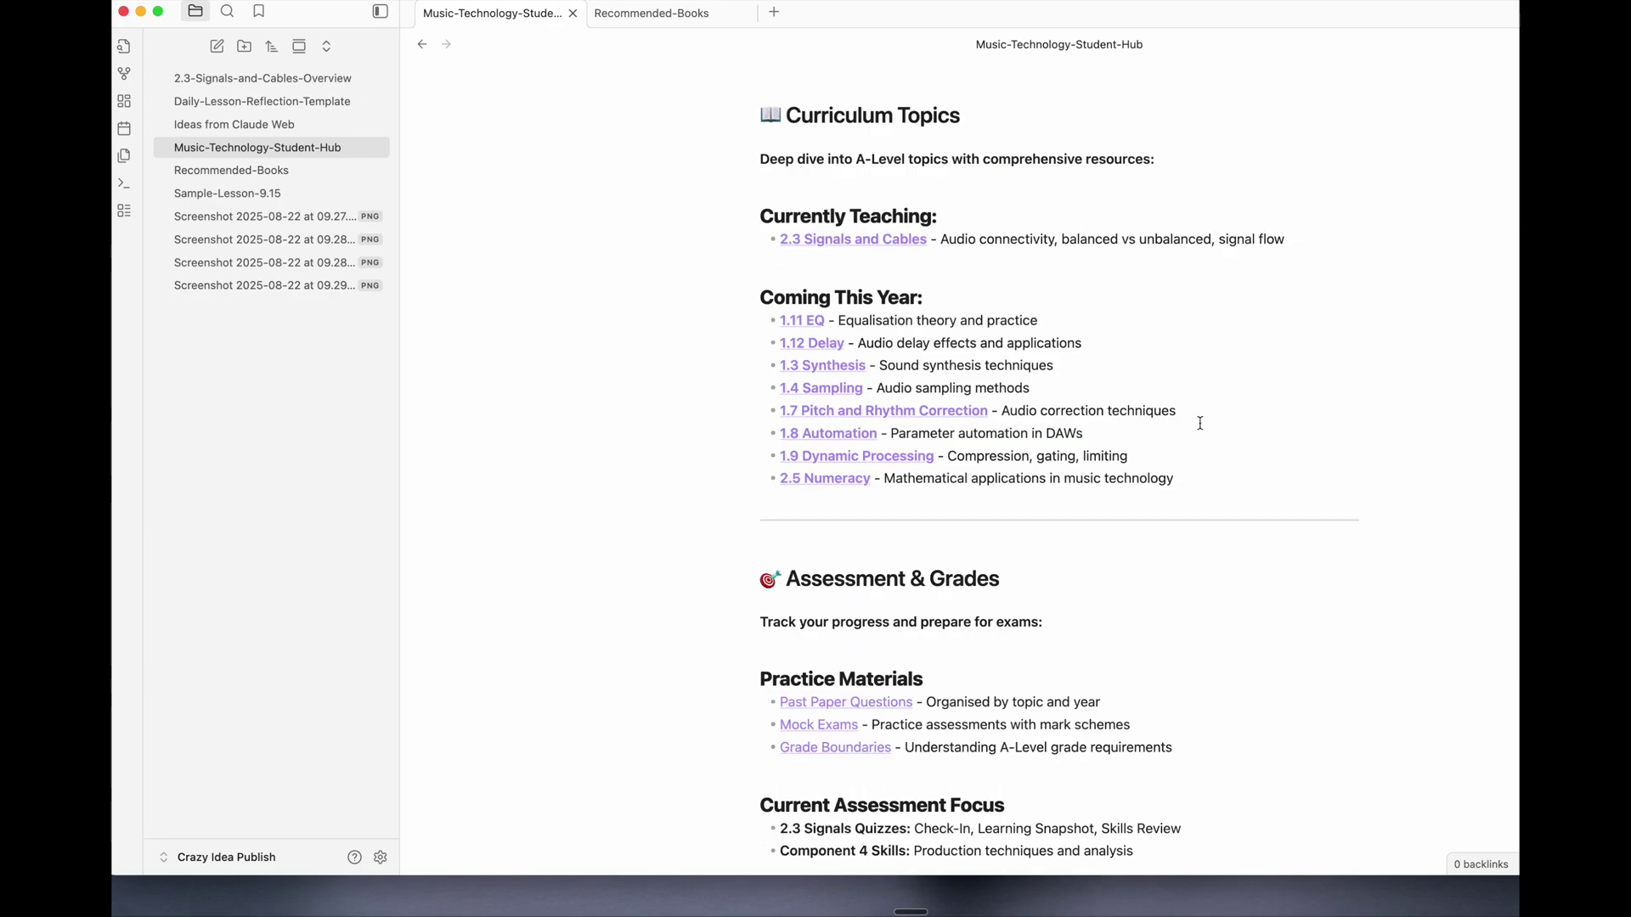
scroll(1201, 423, "down", 6)
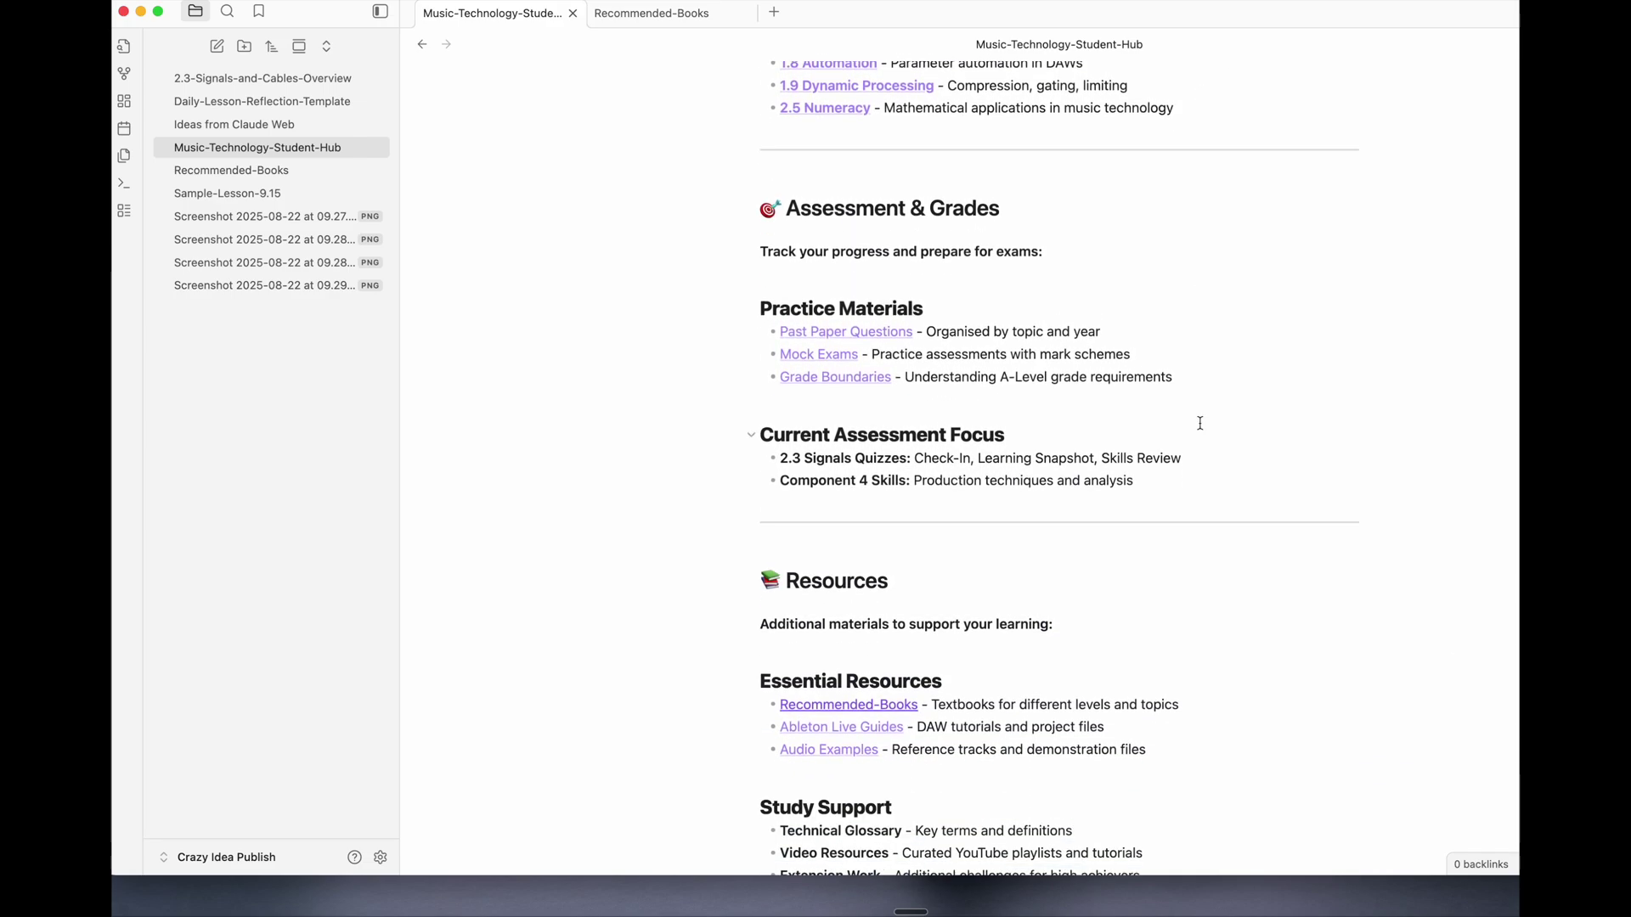
scroll(1200, 423, "down", 6)
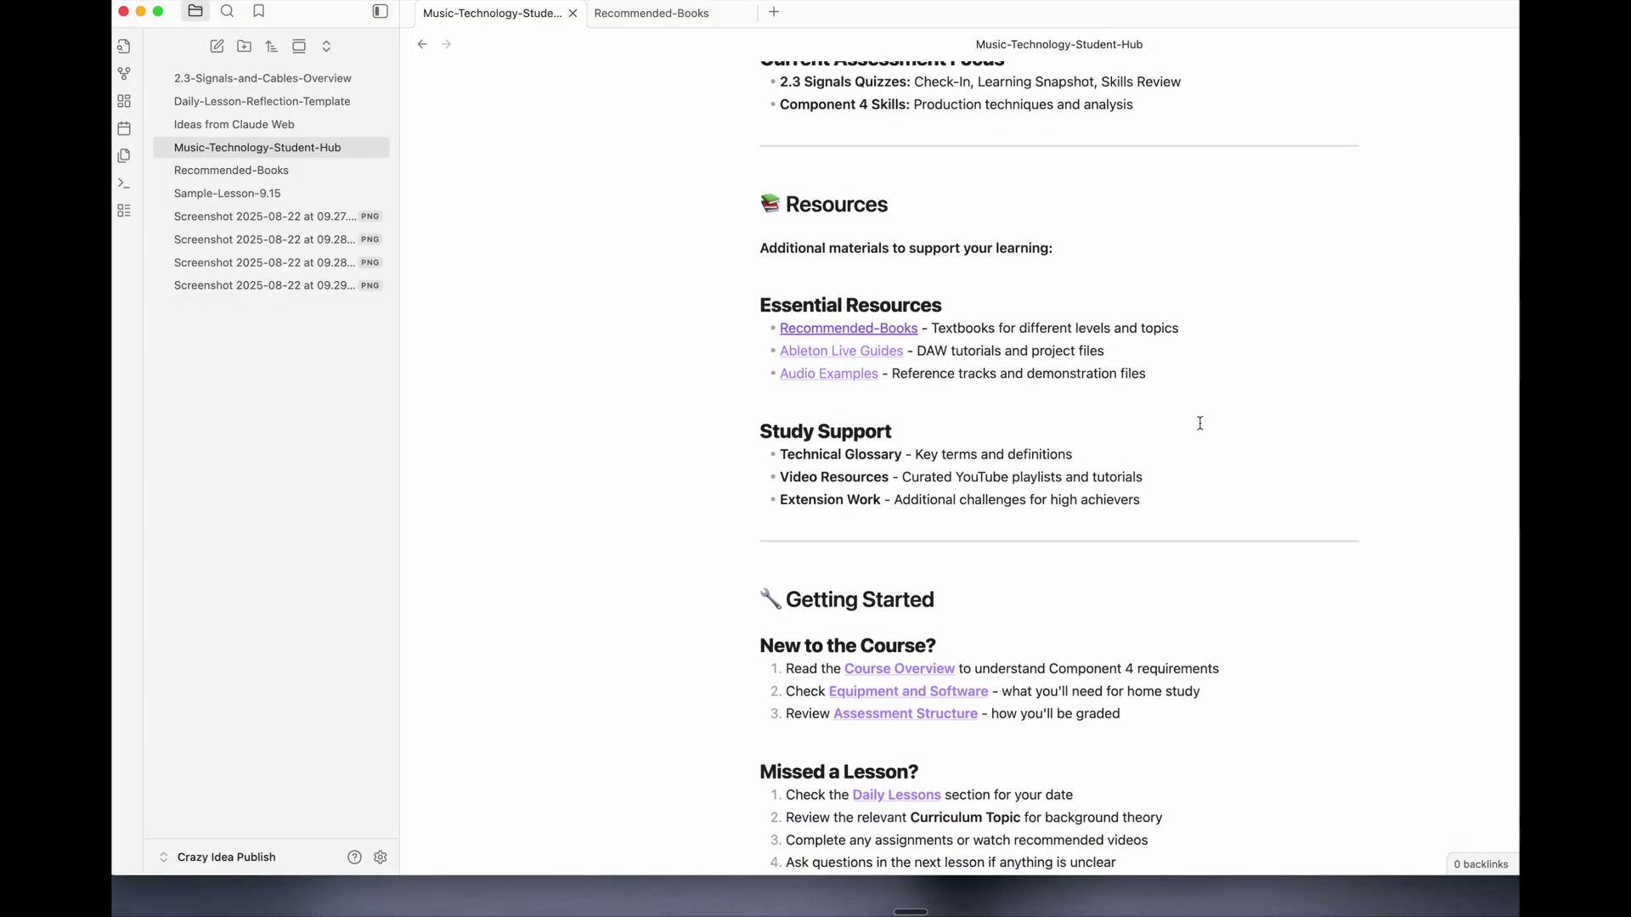
scroll(1200, 423, "down", 3)
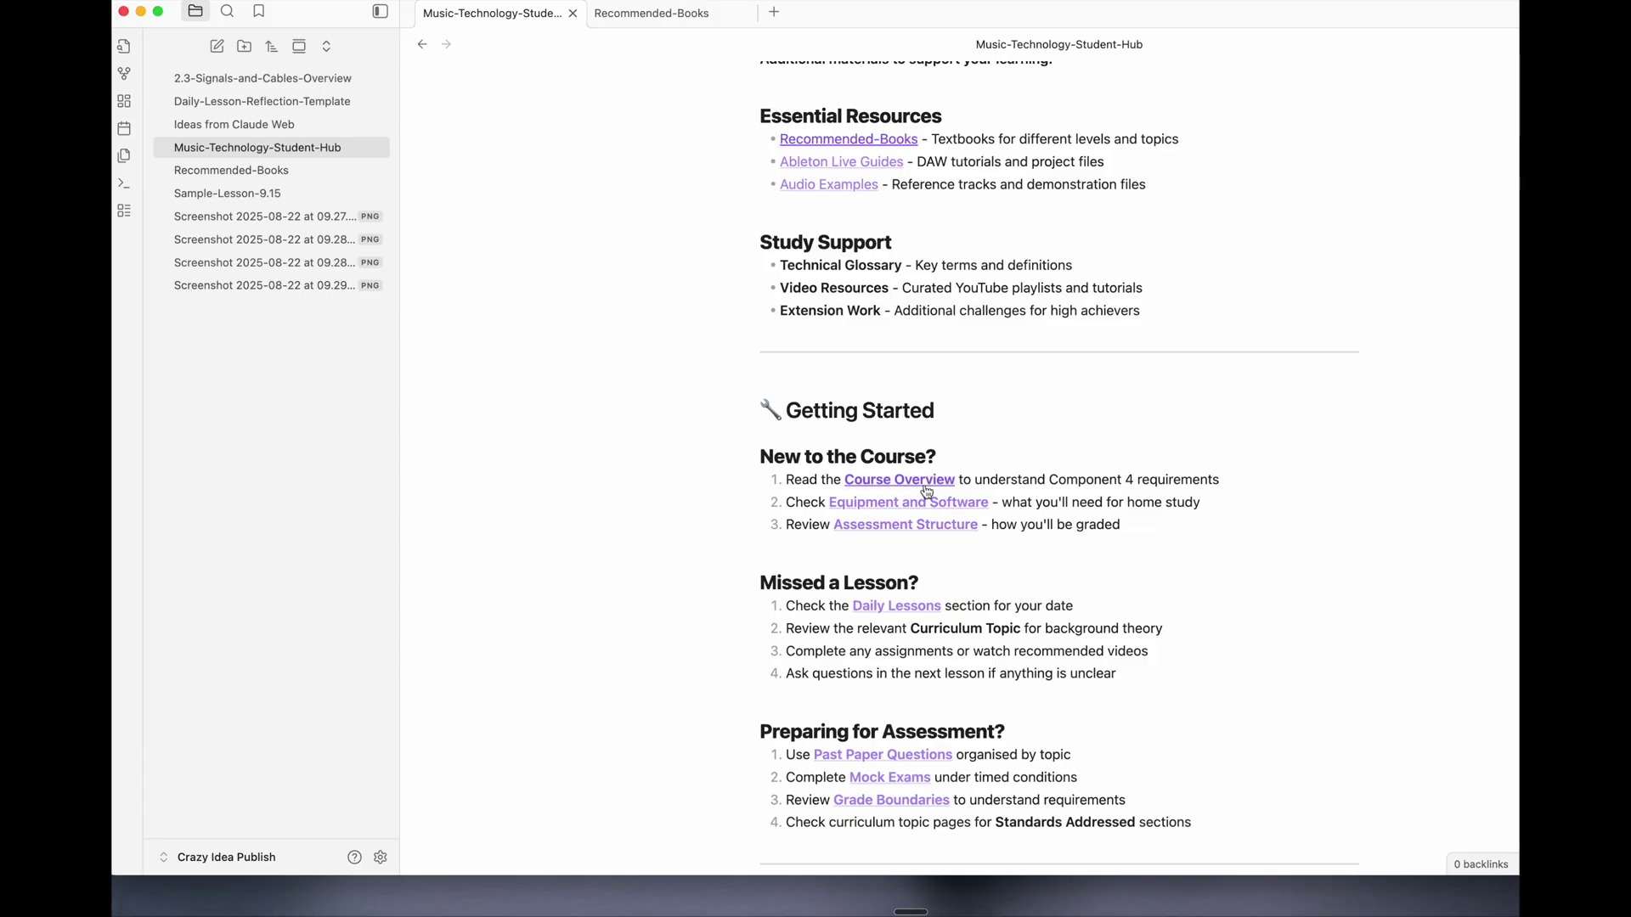
scroll(924, 459, "down", 5)
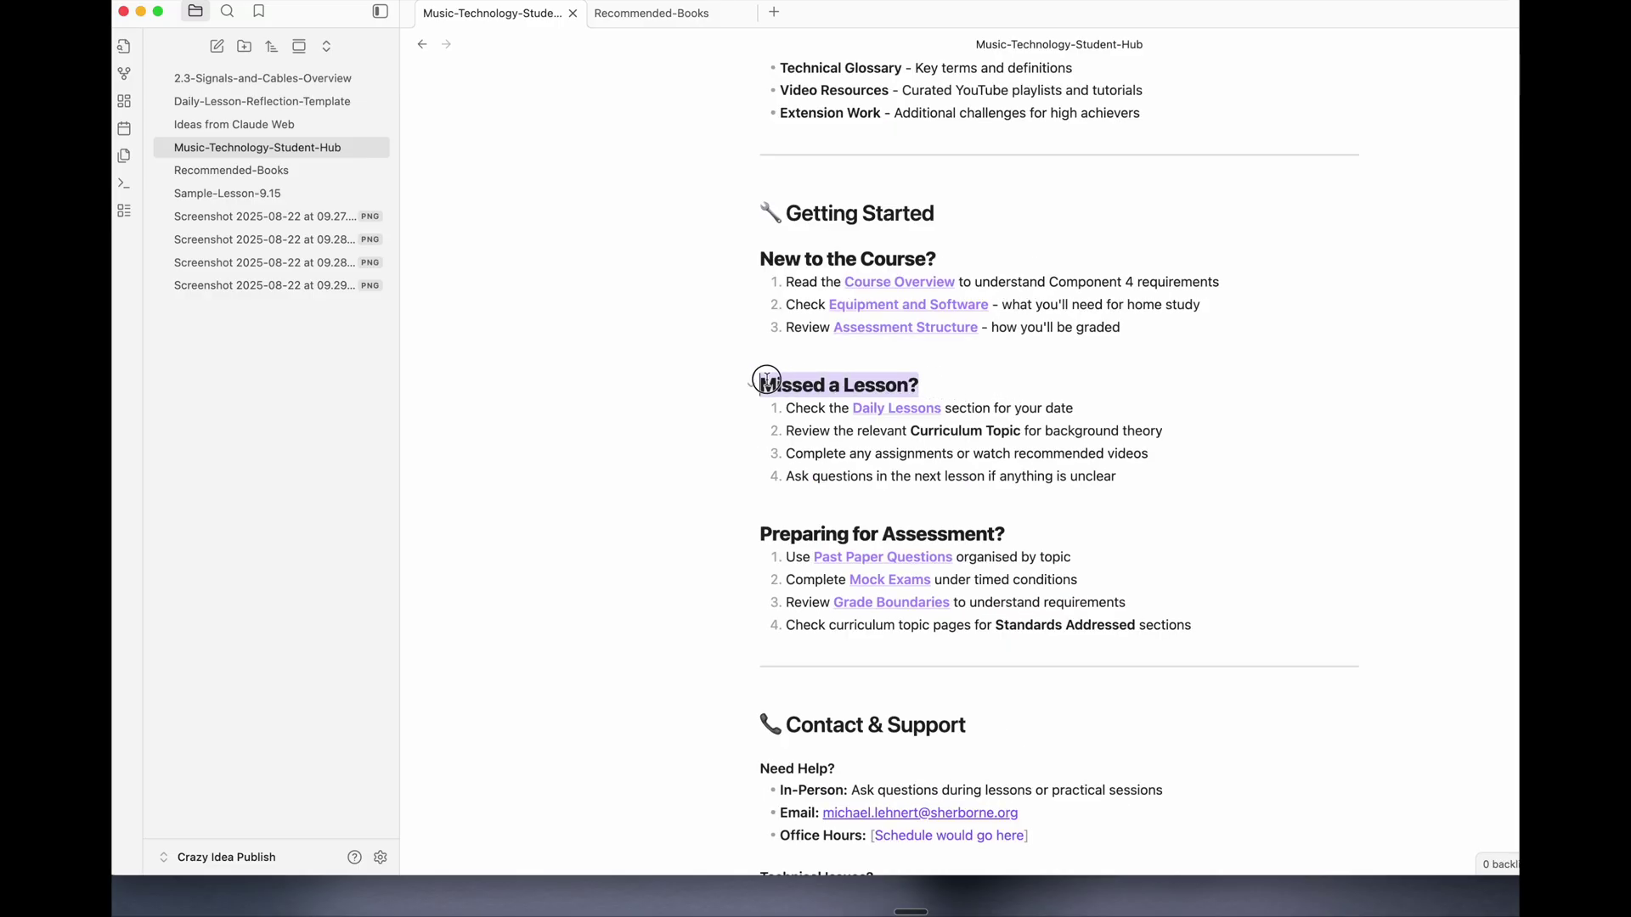
scroll(1103, 431, "down", 2)
left_click(1100, 429)
scroll(1169, 395, "down", 3)
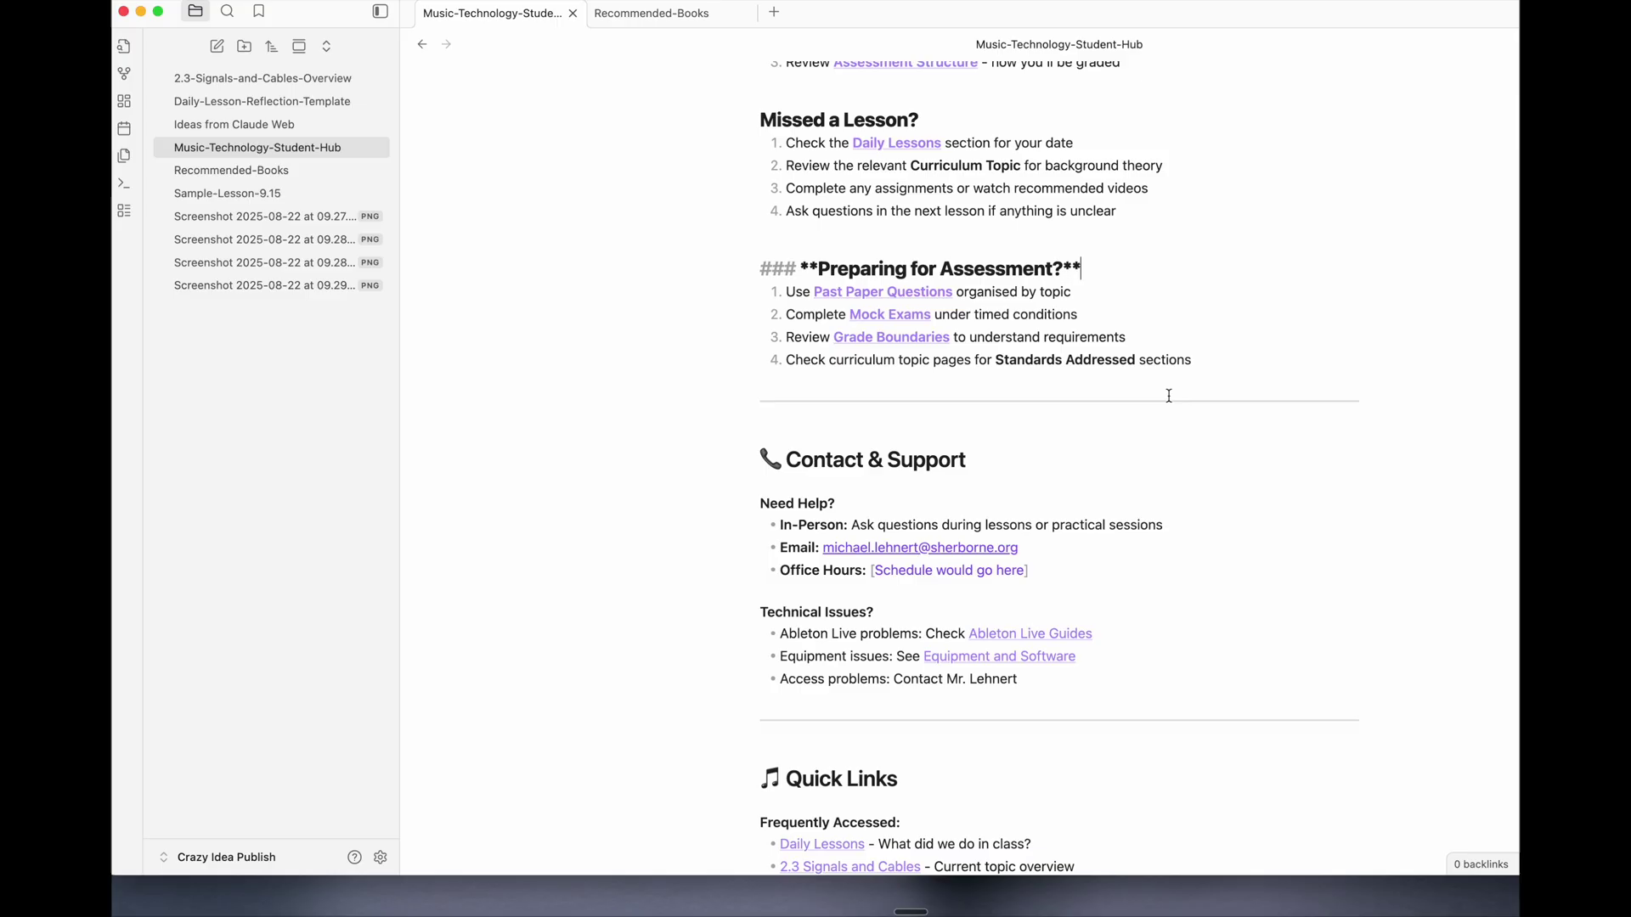
scroll(1169, 396, "up", 6)
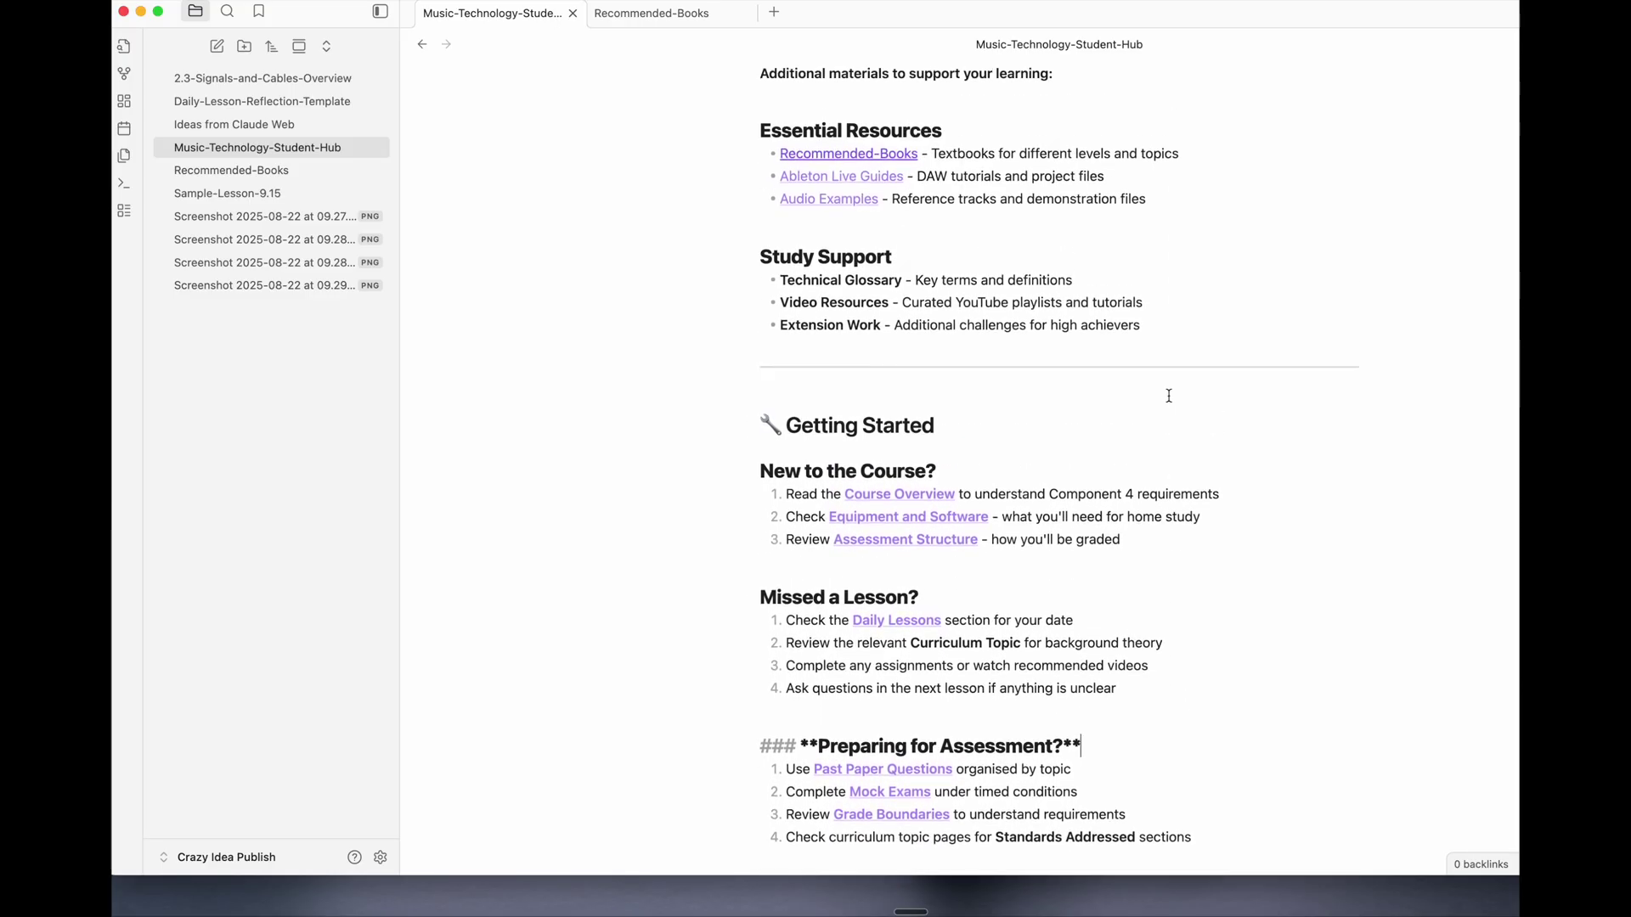
scroll(1169, 396, "up", 15)
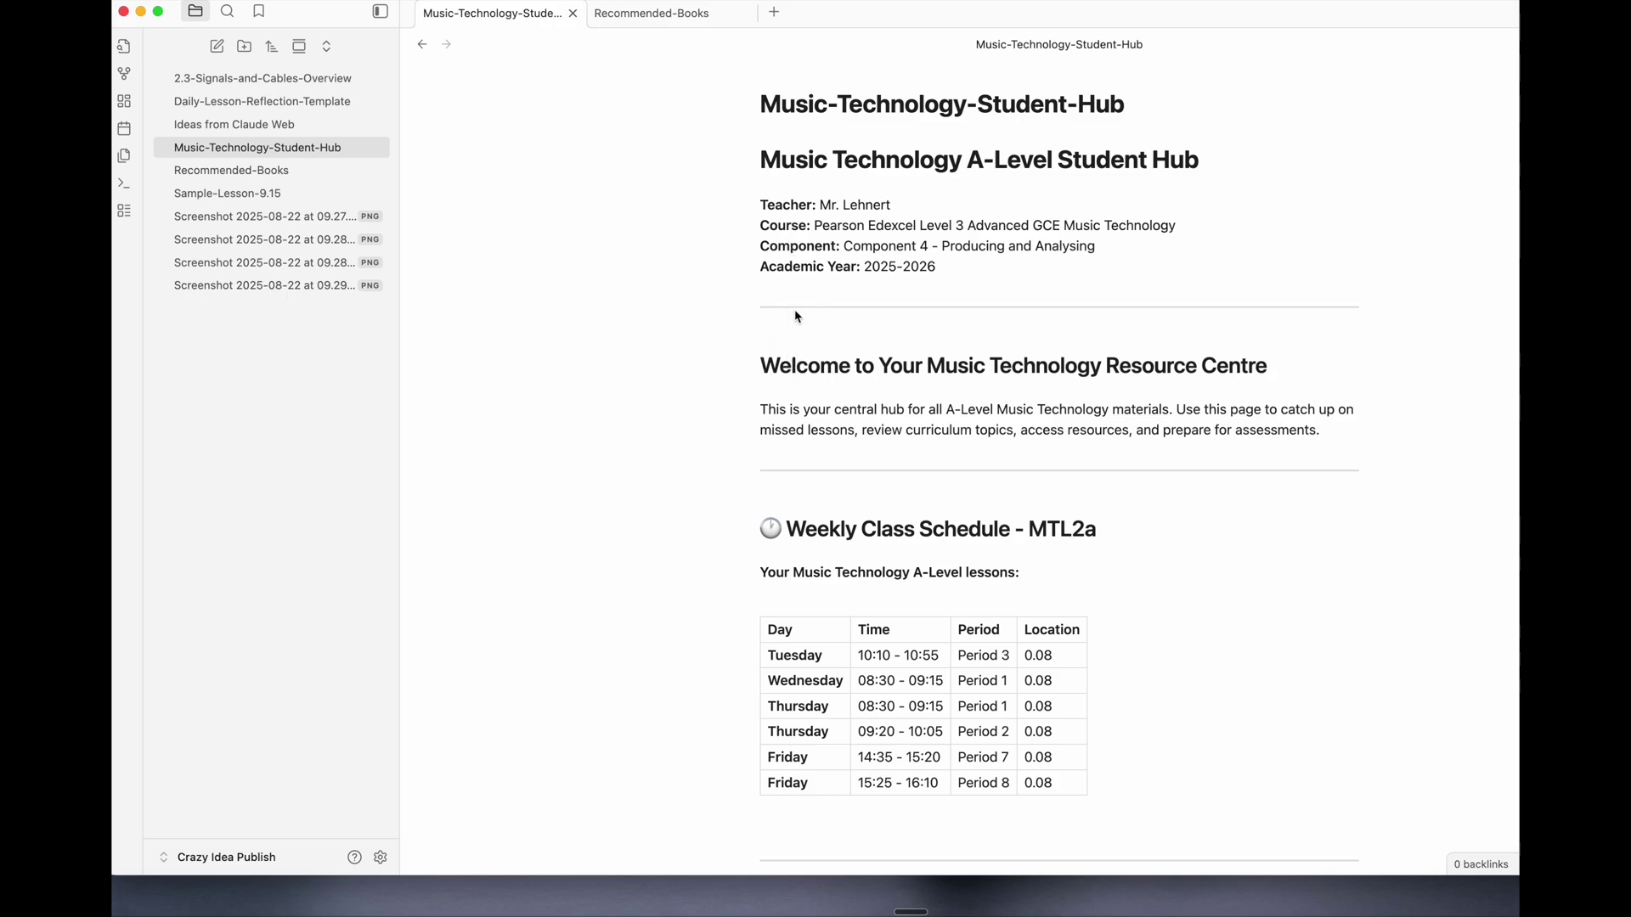
- Dismiss the file explorer's new-item menu, then inspect the Essential Resources heading
scroll(716, 340, "down", 10)
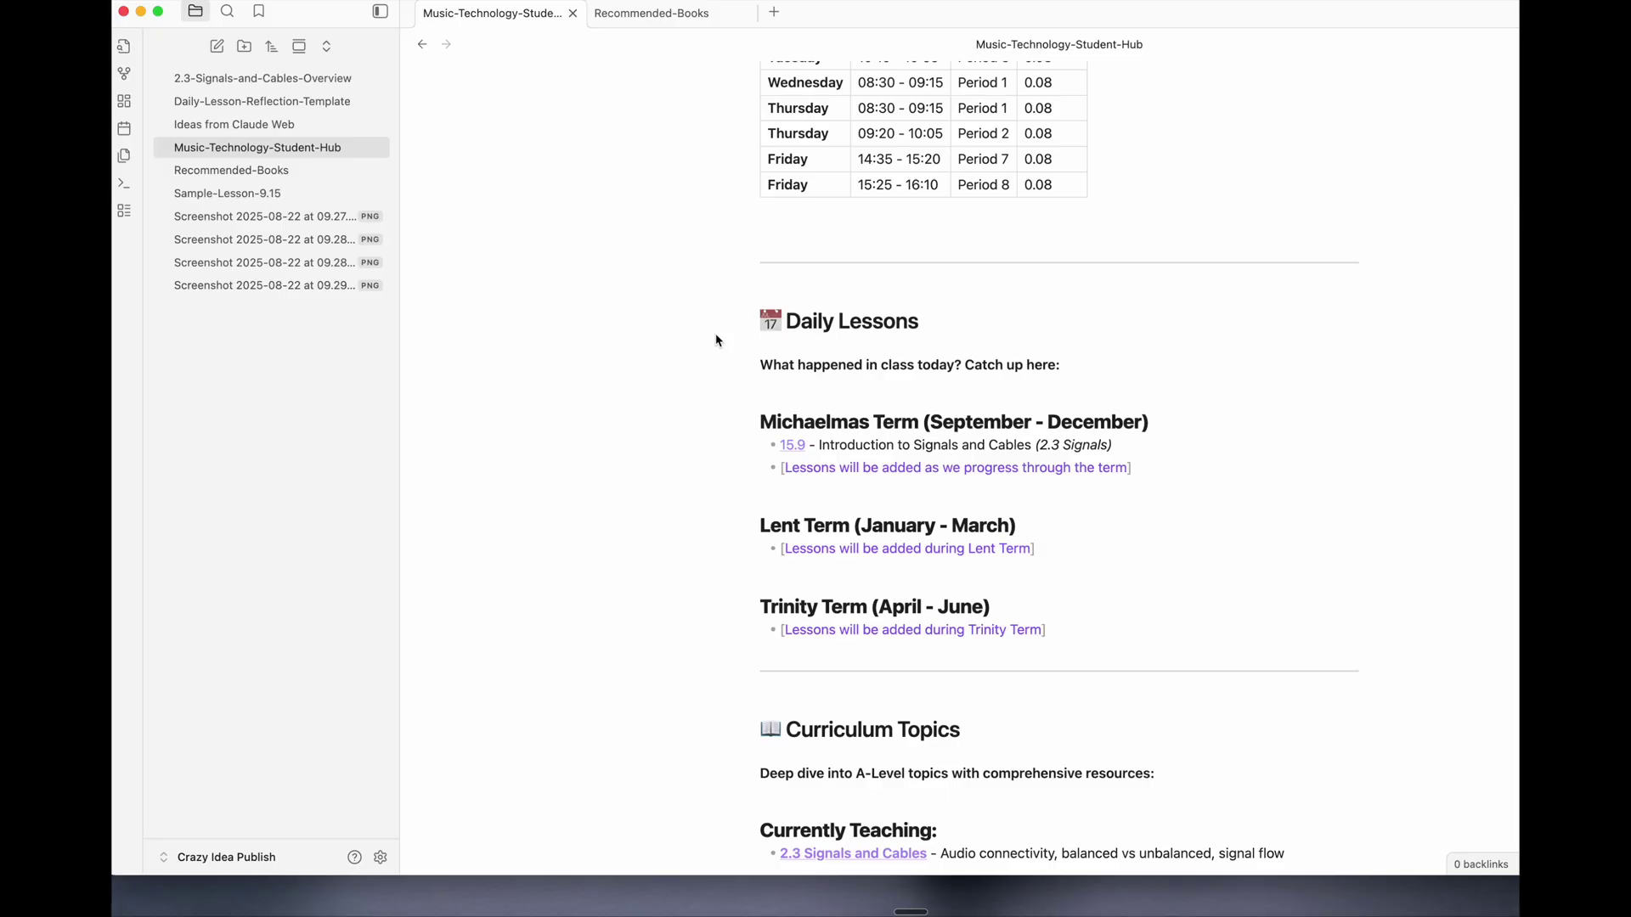
right_click(159, 381)
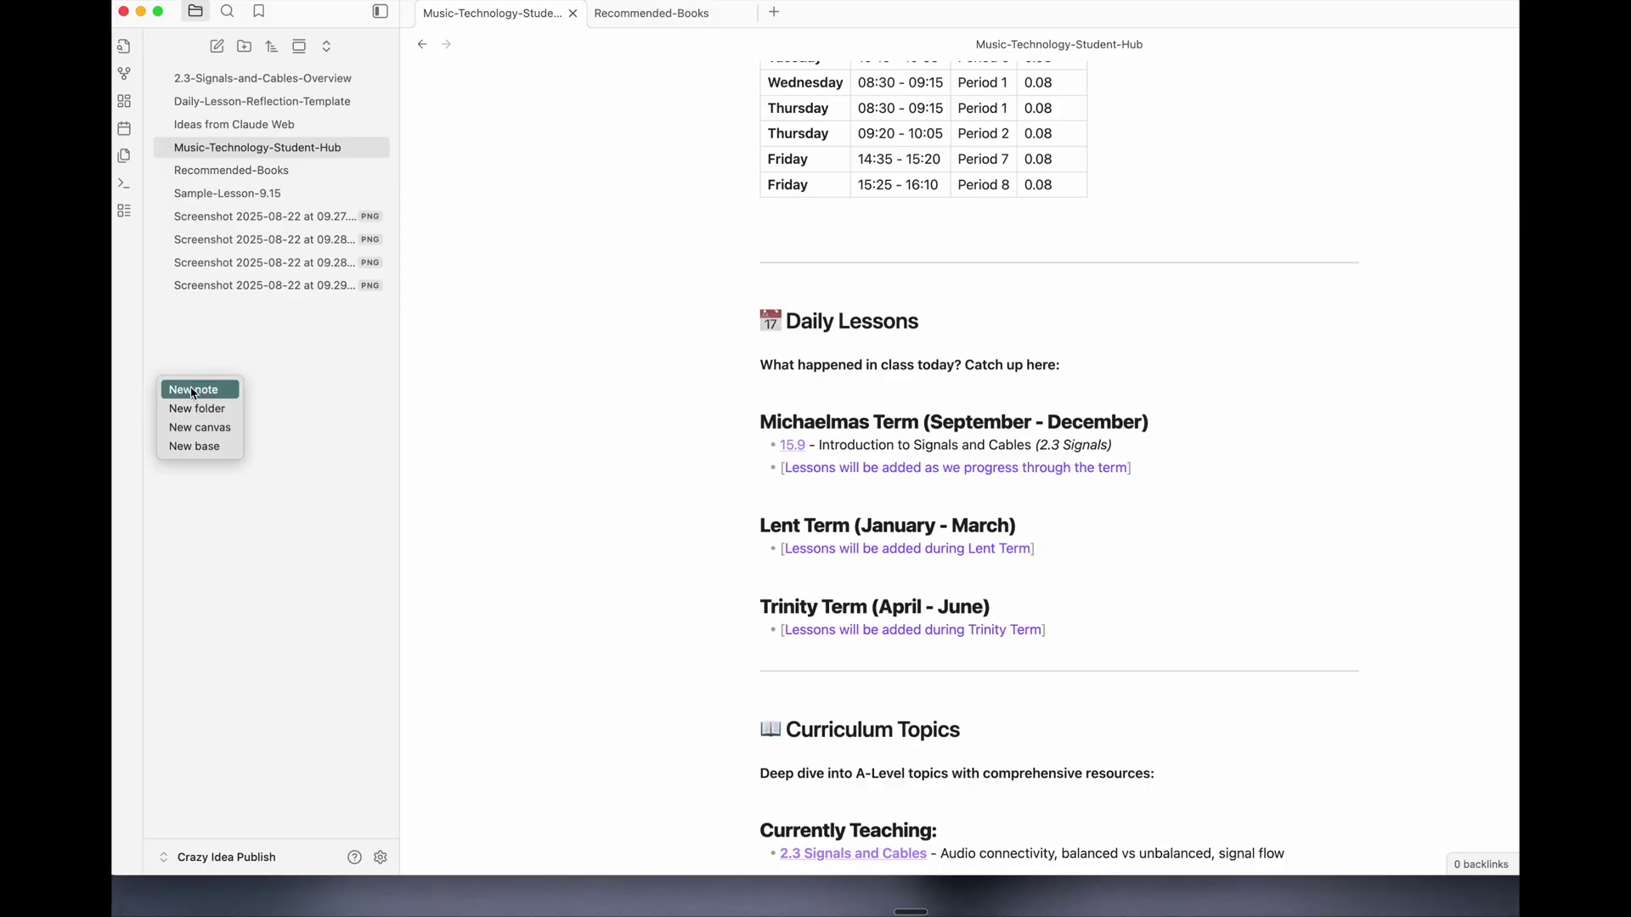
left_click(264, 369)
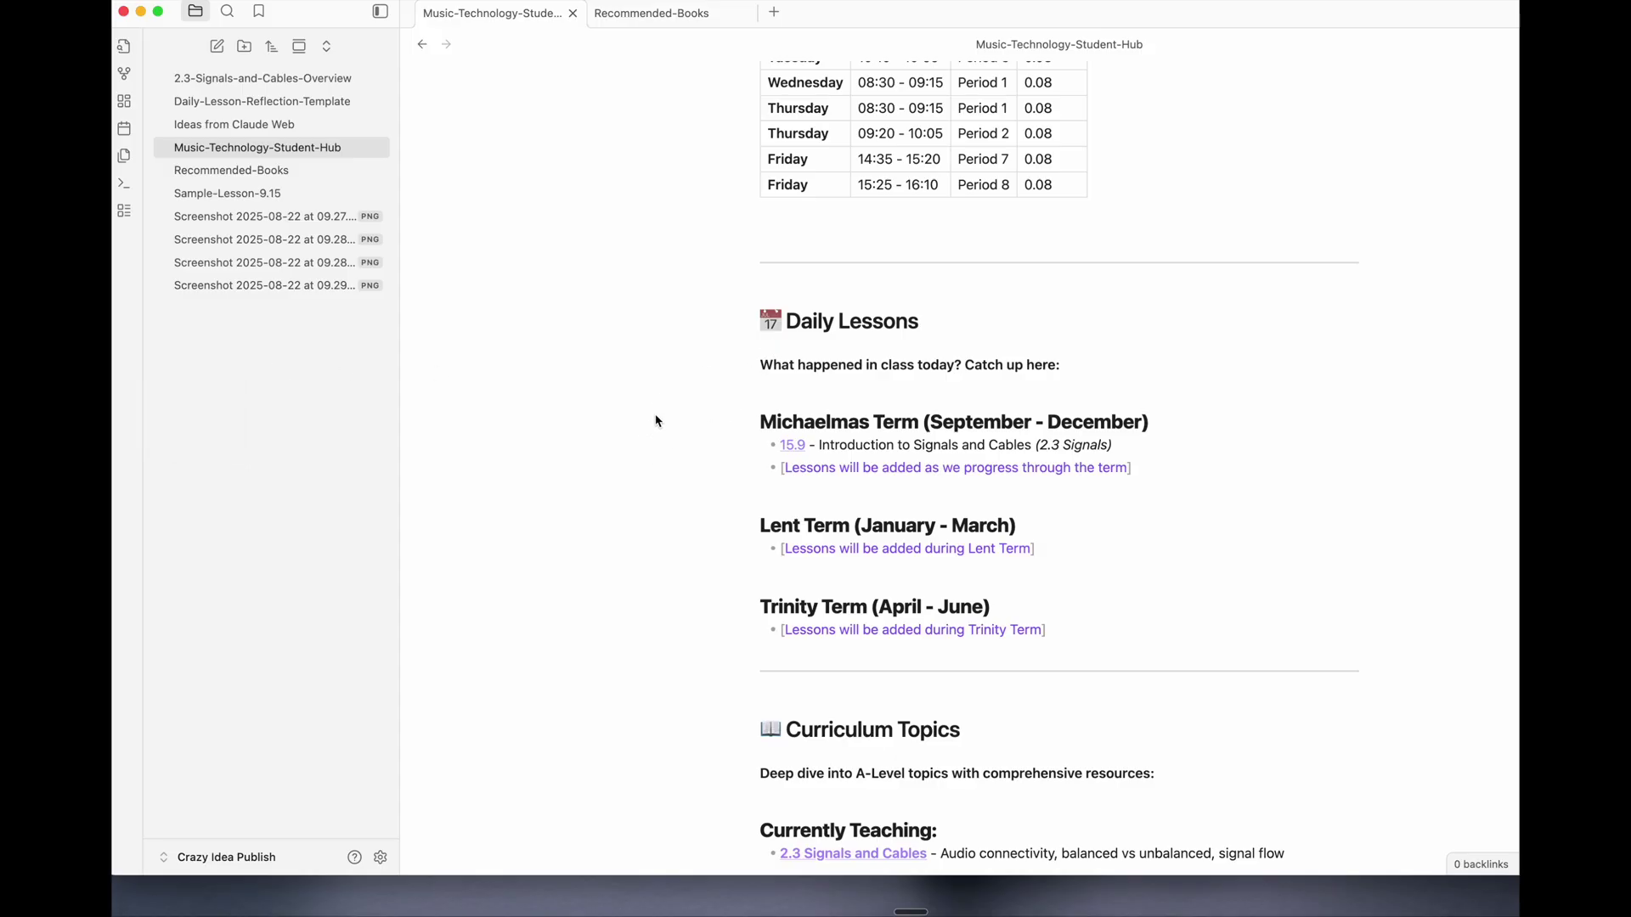
scroll(609, 406, "down", 15)
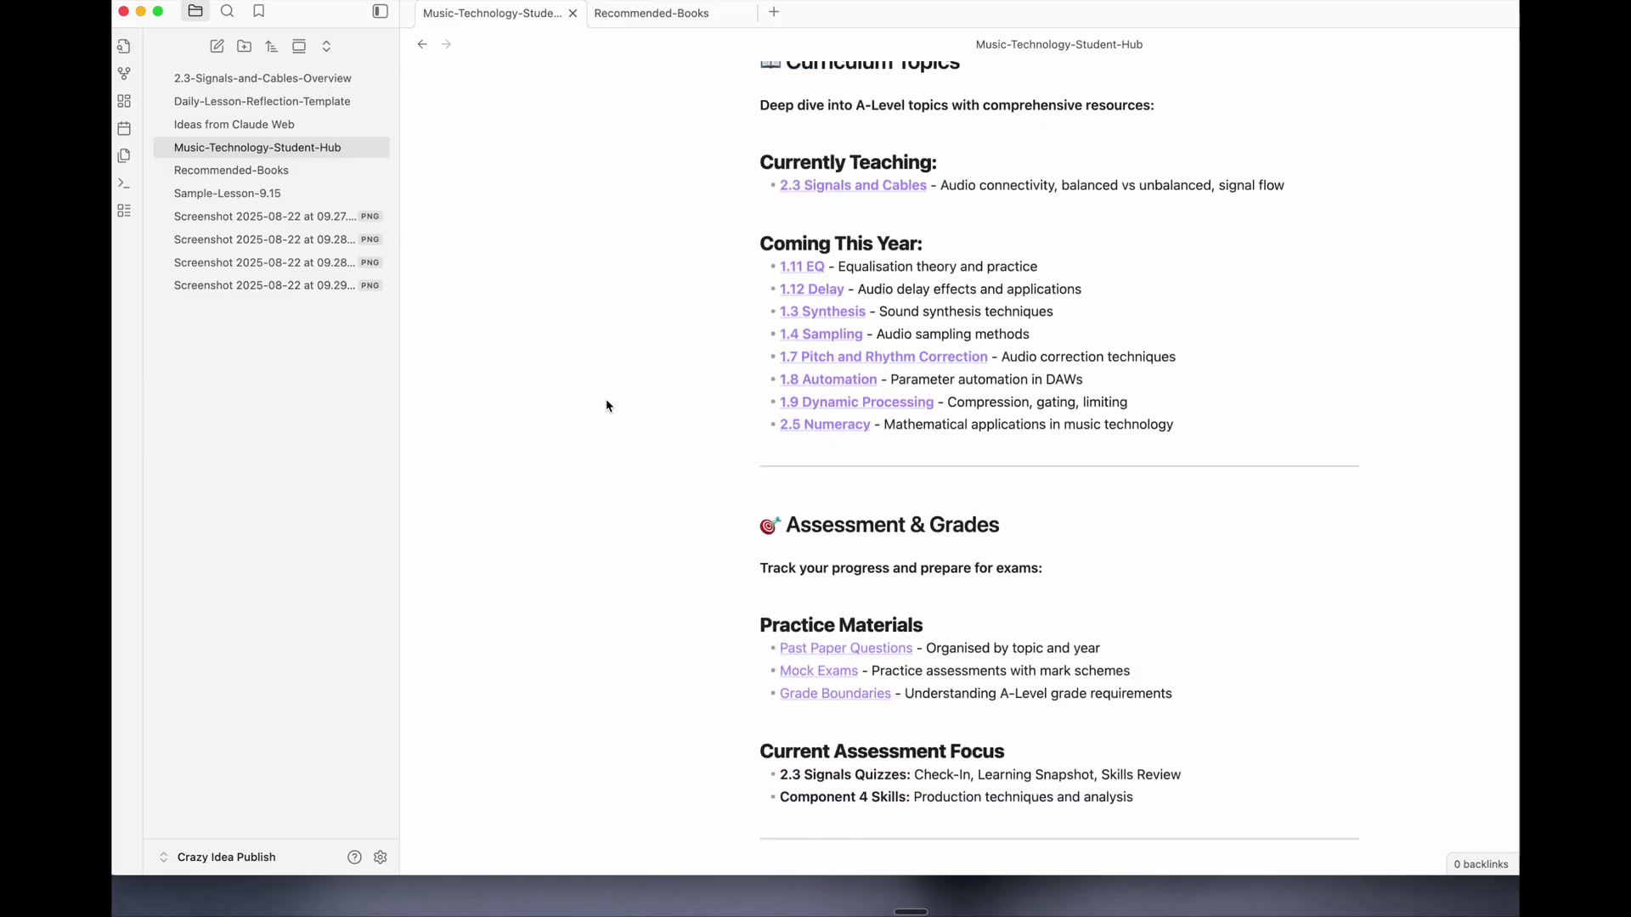
scroll(608, 406, "down", 3)
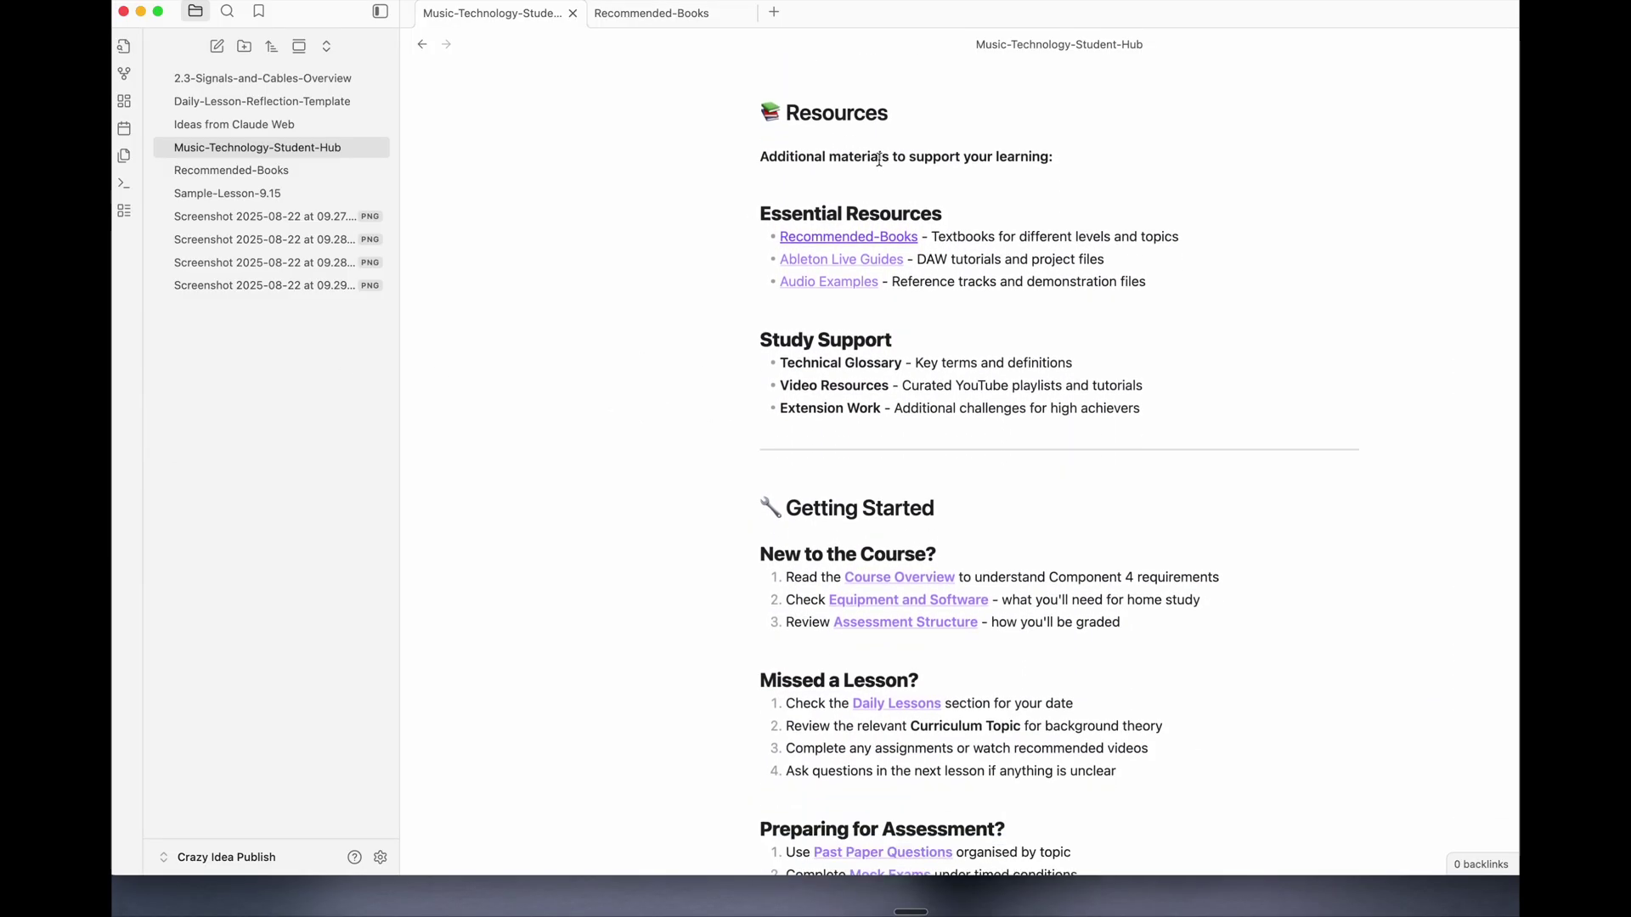
left_click_drag(944, 215, 718, 214)
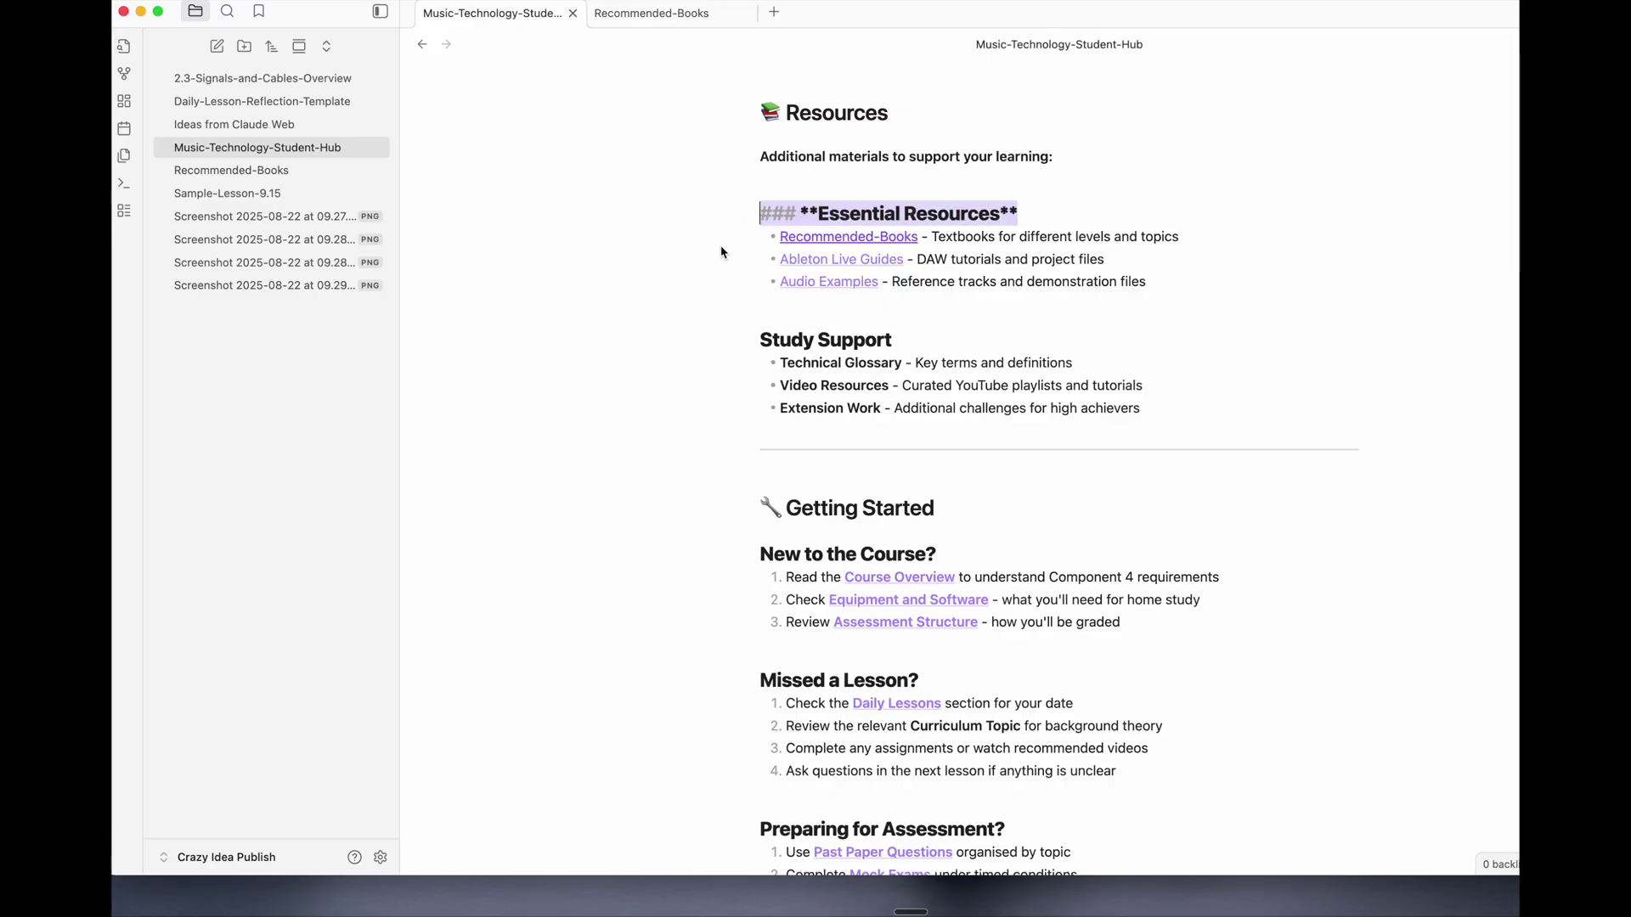
left_click(1030, 268)
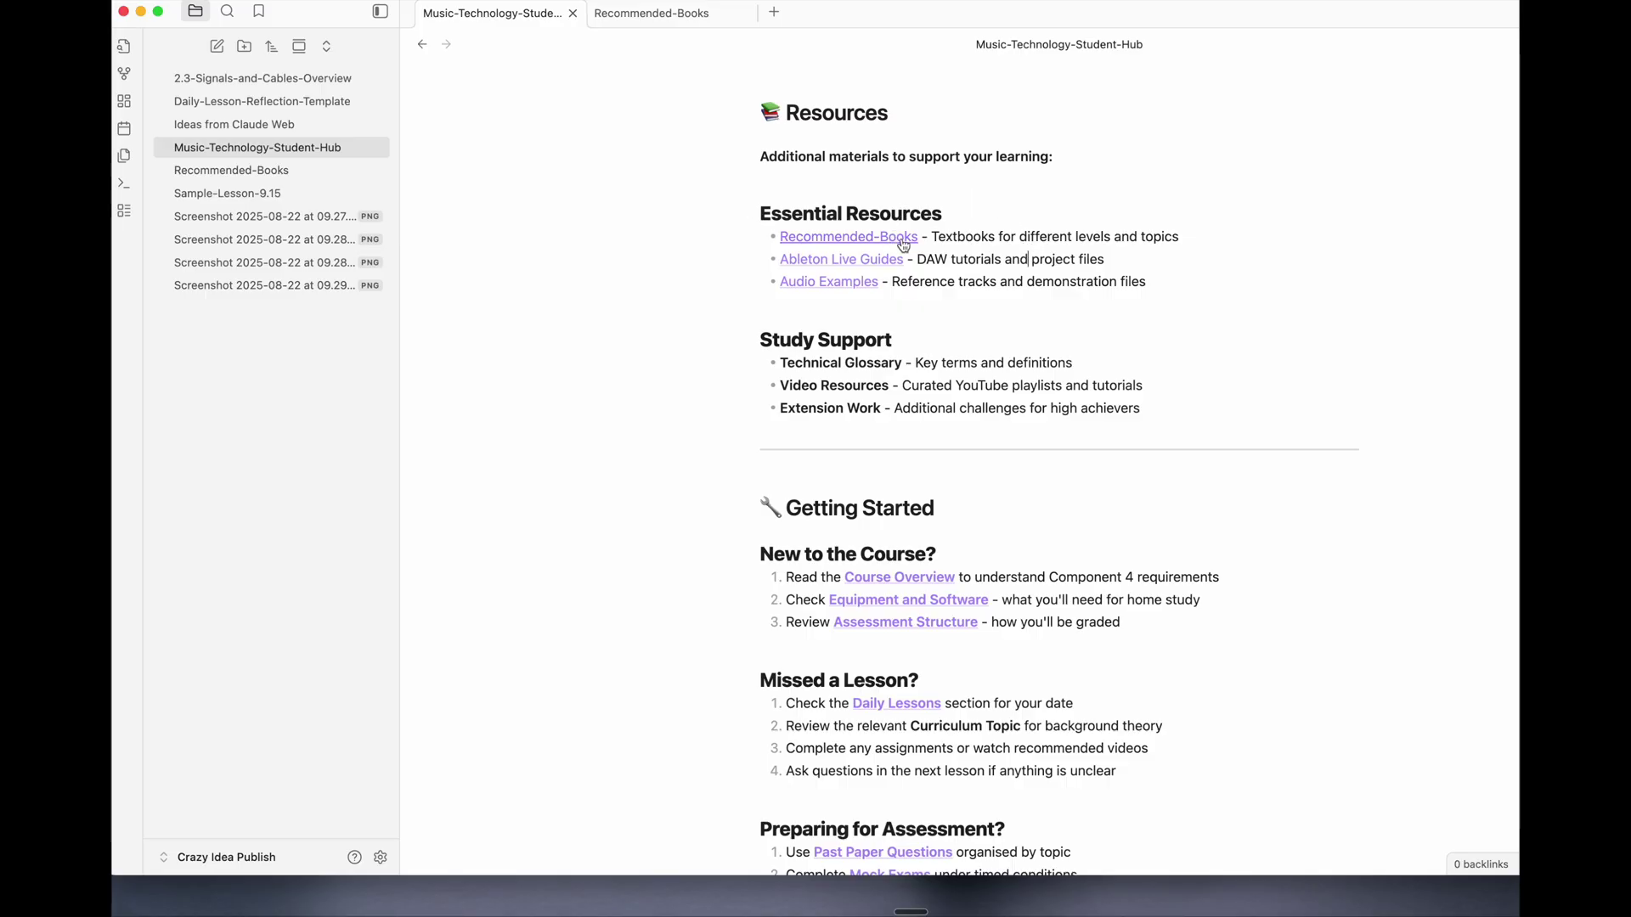
- Quick Look BookBuddy.csv in the Crazy Idea Publish Finder folder
key("super+Tab")
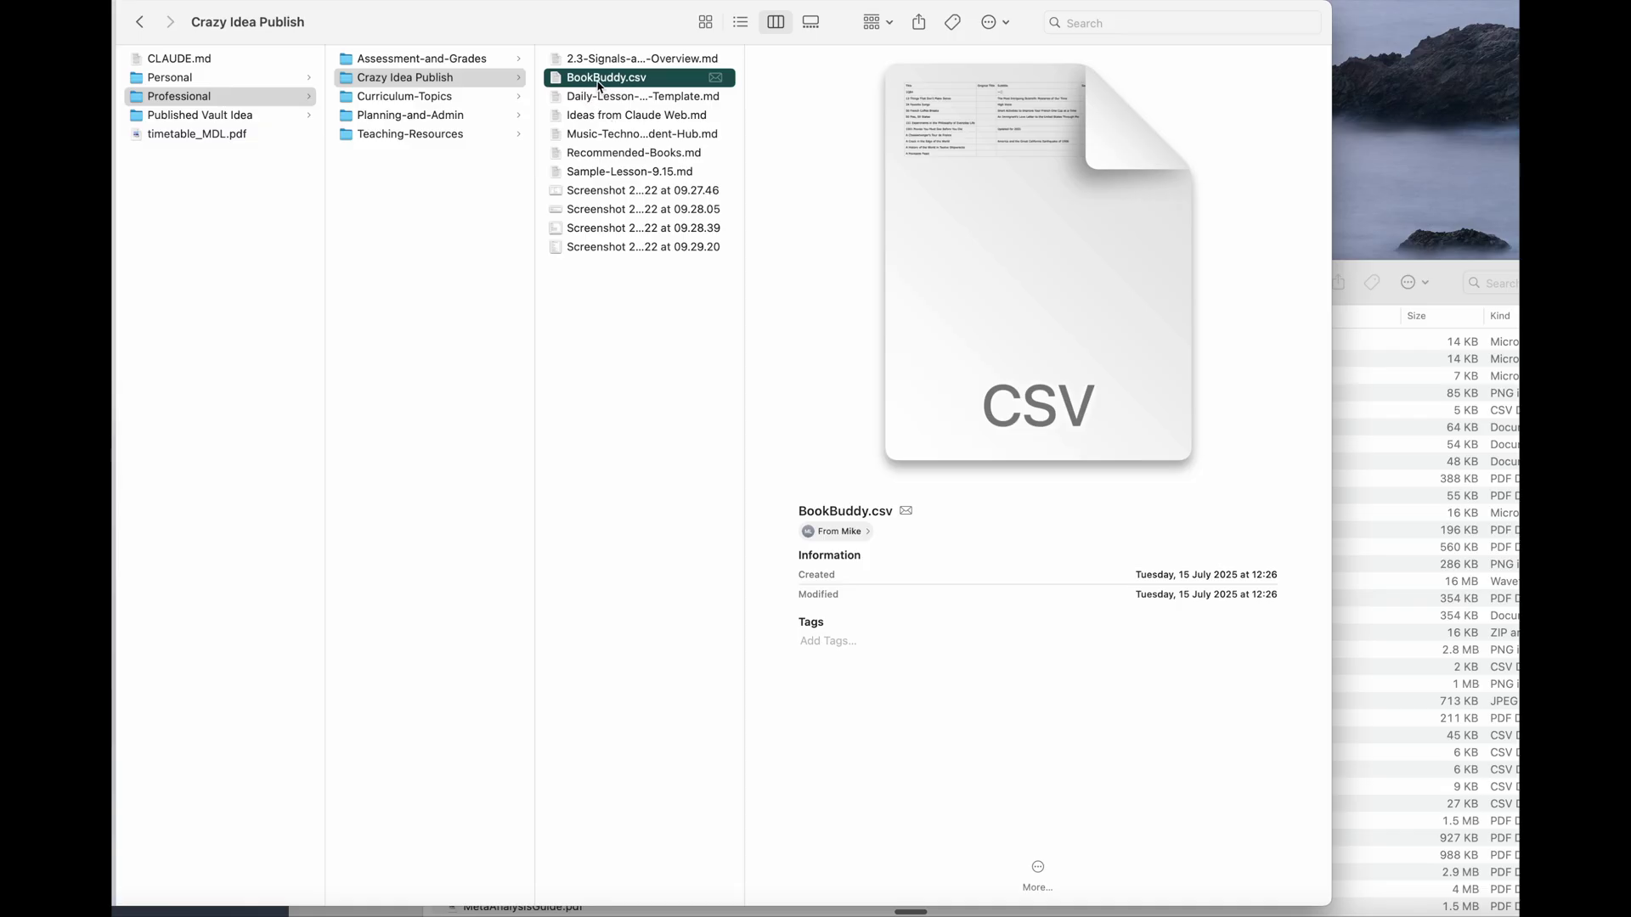
key("space")
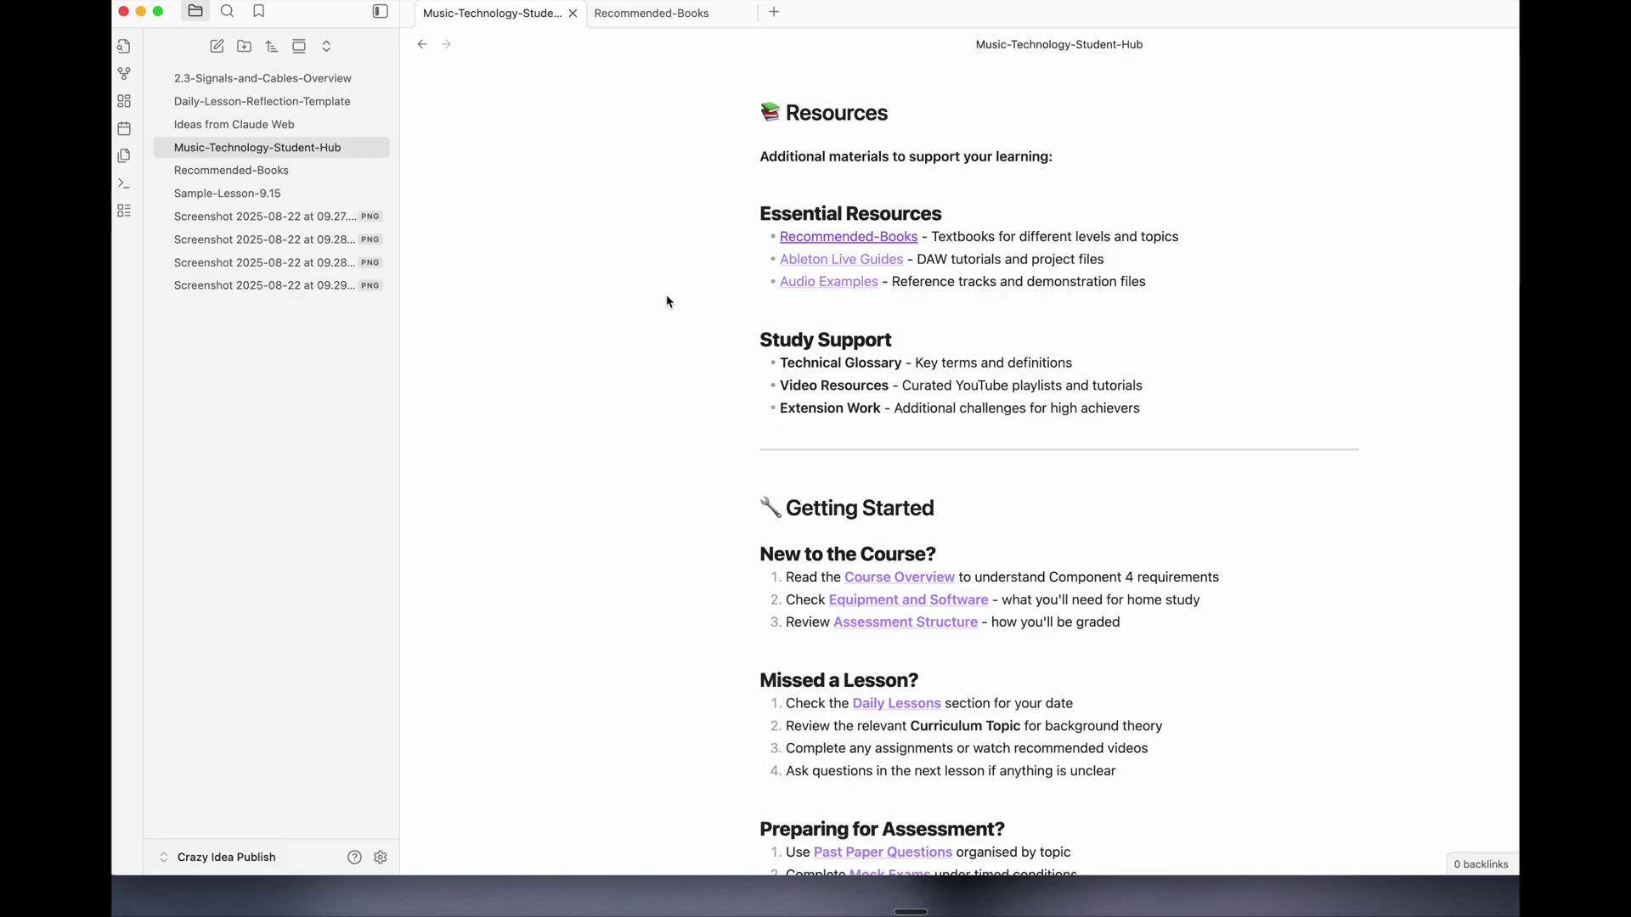
- Read through the Recommended-Books note, including the Software-Specific Guides and Historical & Cultural Context sections
left_click(273, 179)
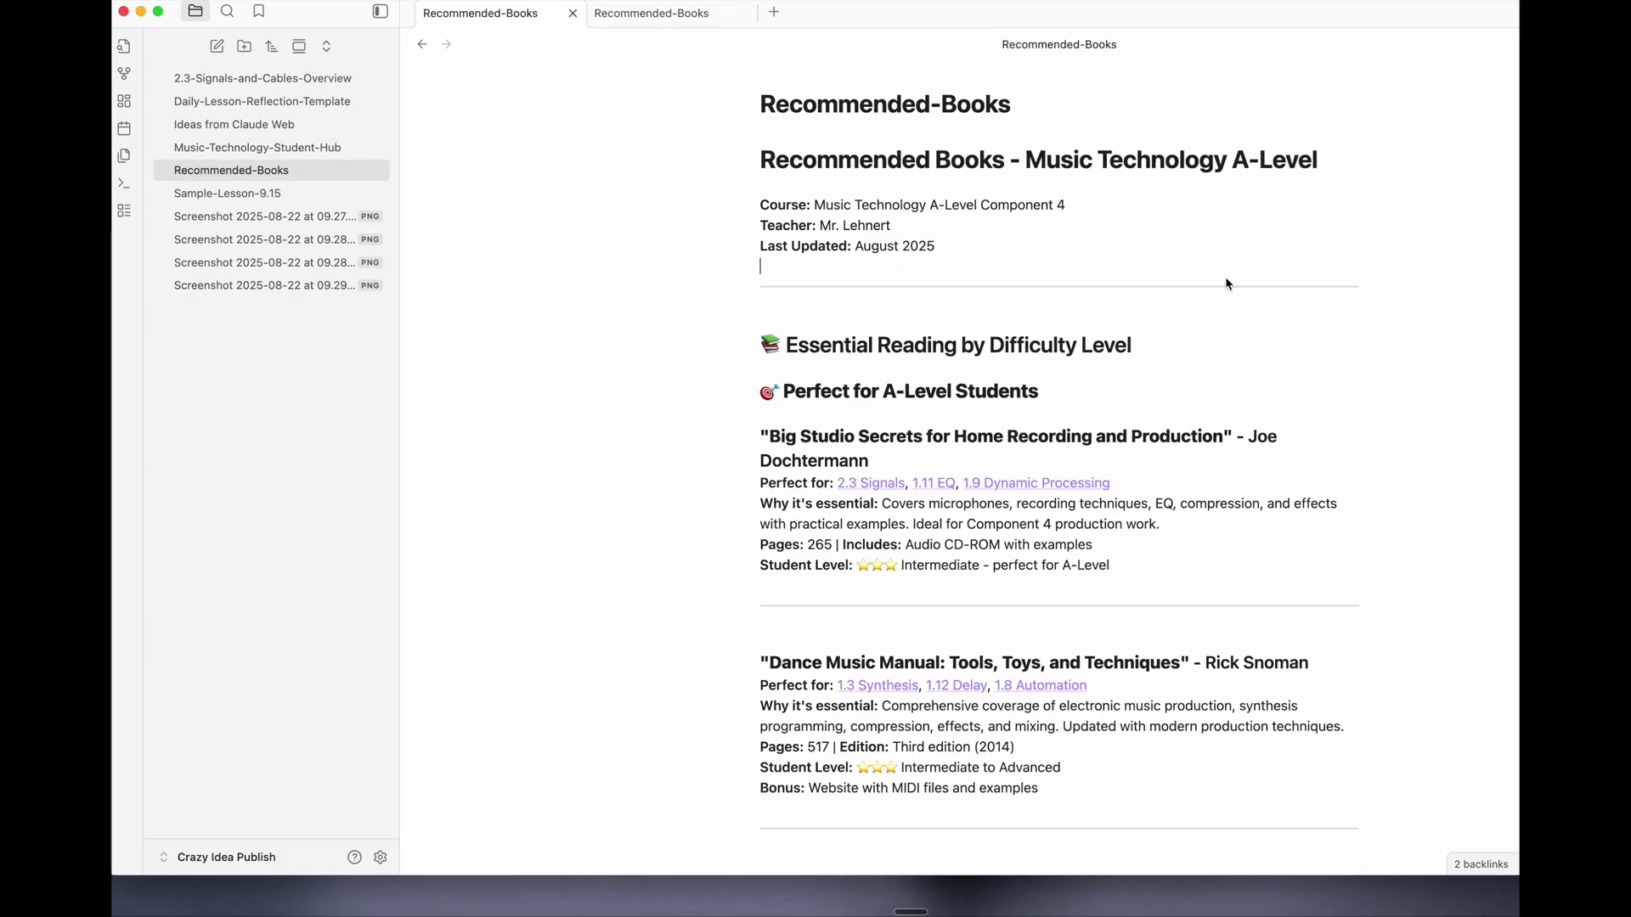
scroll(1226, 277, "down", 1)
scroll(1226, 278, "down", 10)
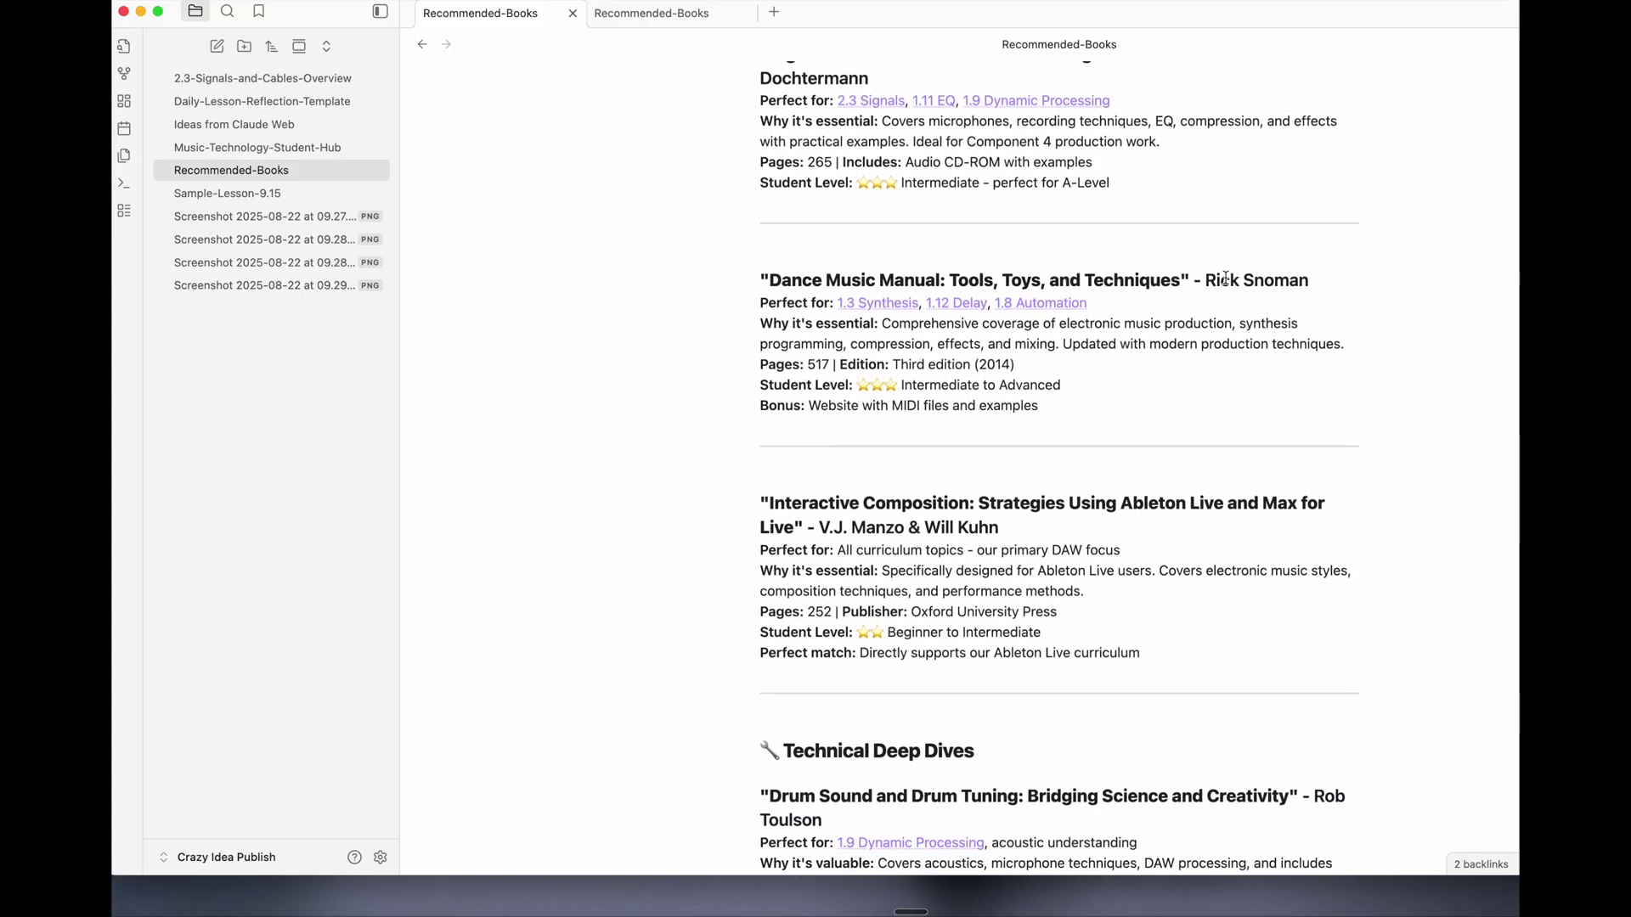
scroll(1226, 277, "down", 10)
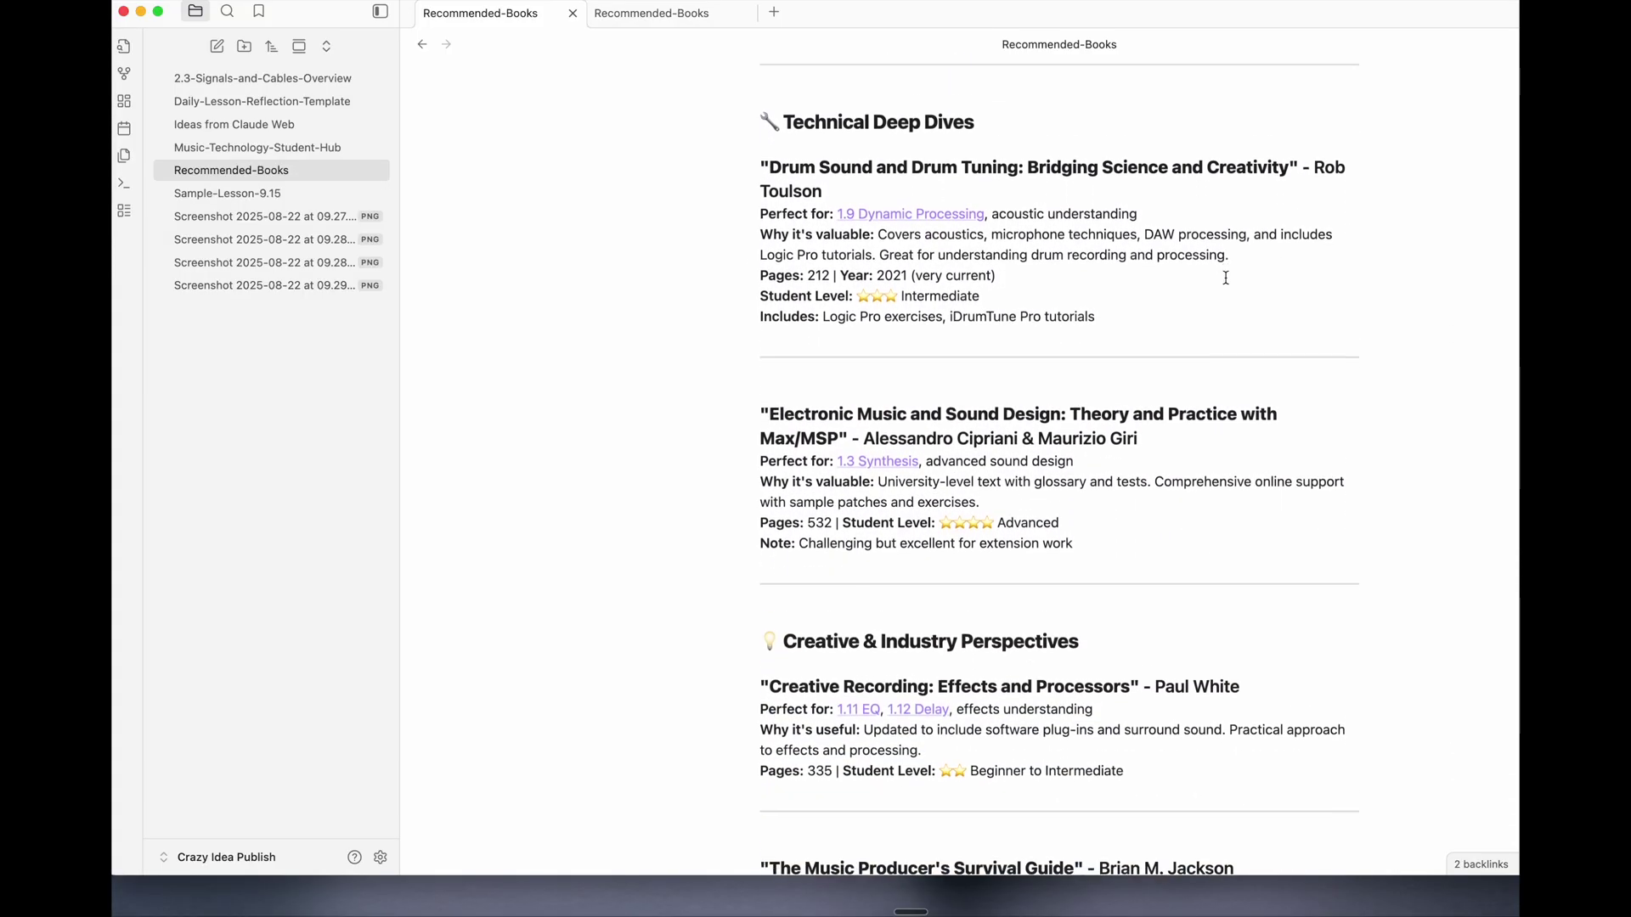
scroll(1226, 278, "down", 10)
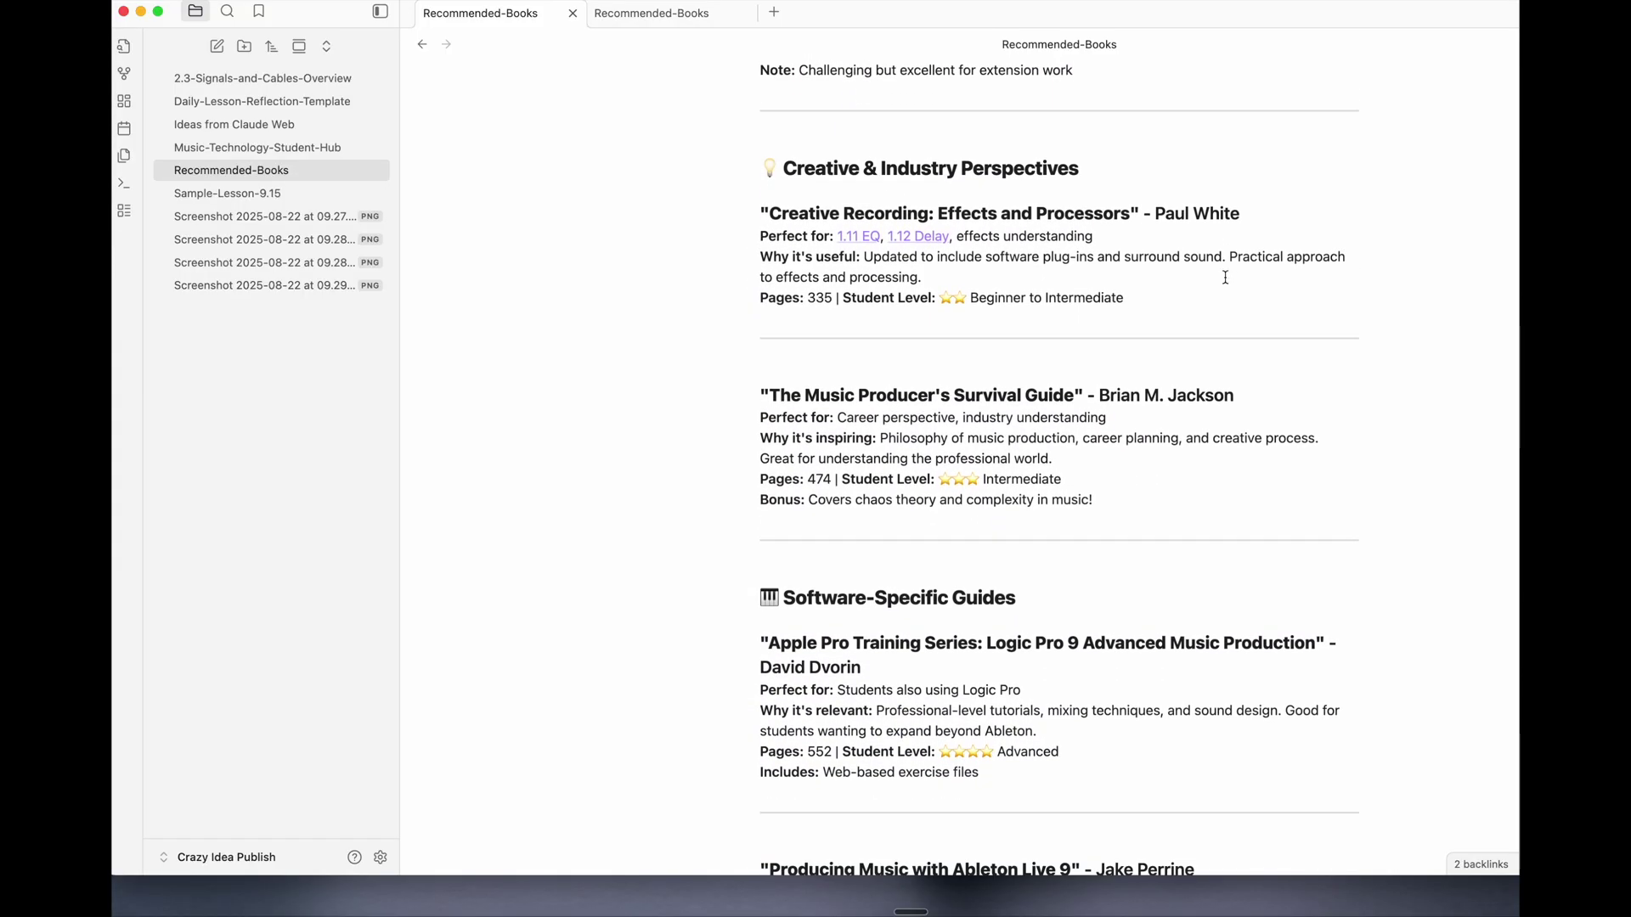
left_click_drag(1055, 321, 786, 323)
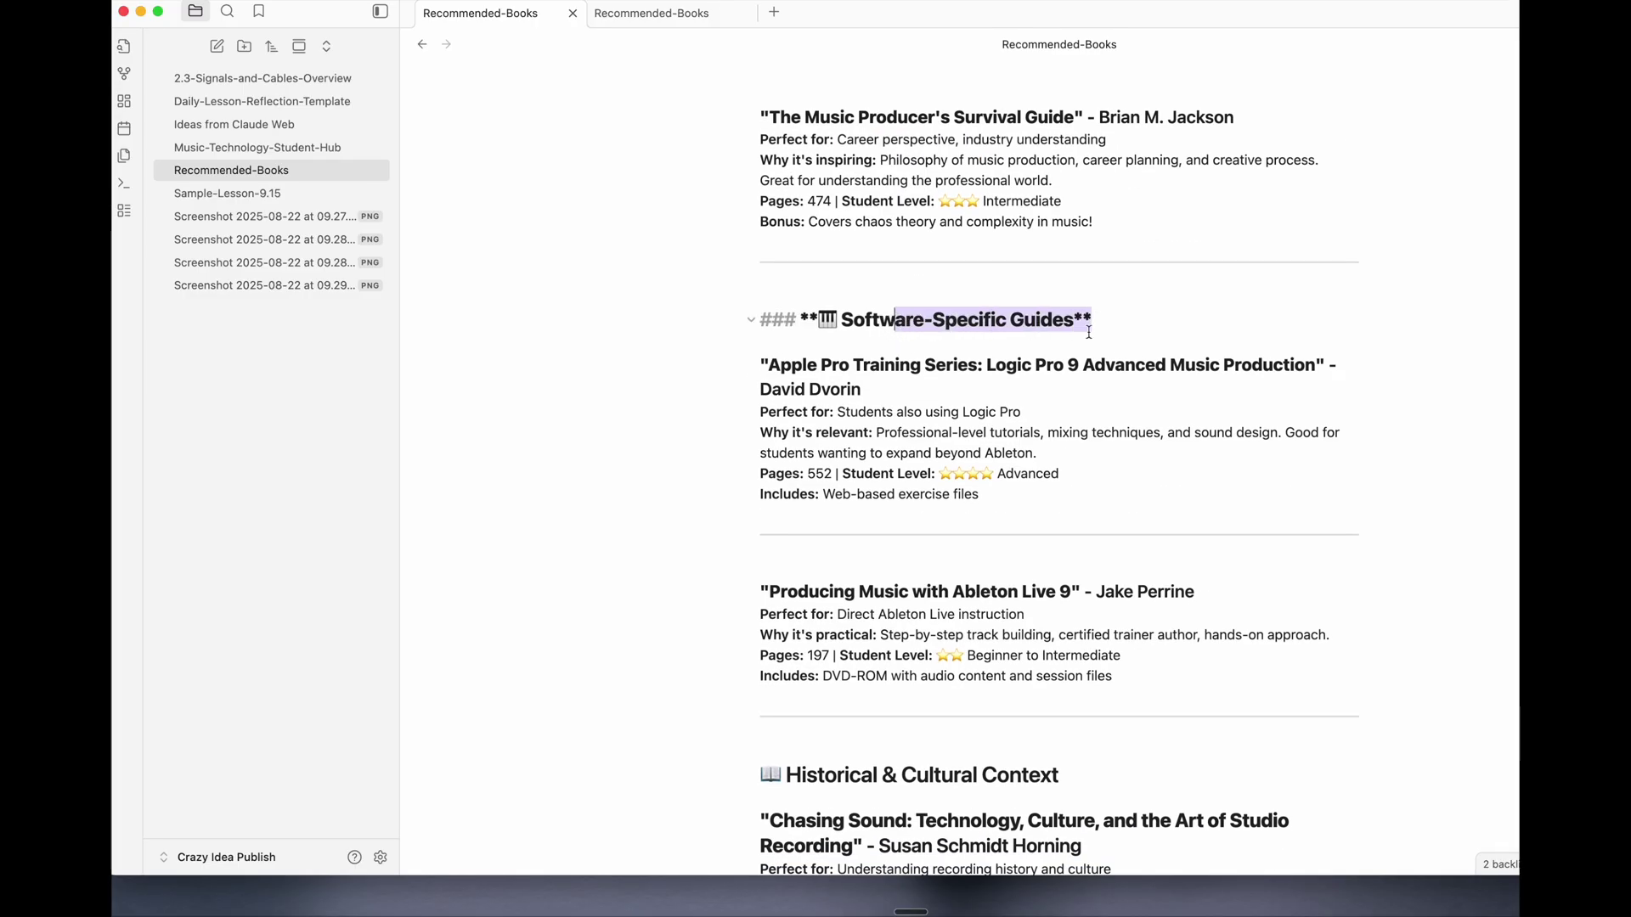
scroll(934, 323, "down", 5)
left_click_drag(1060, 192, 801, 193)
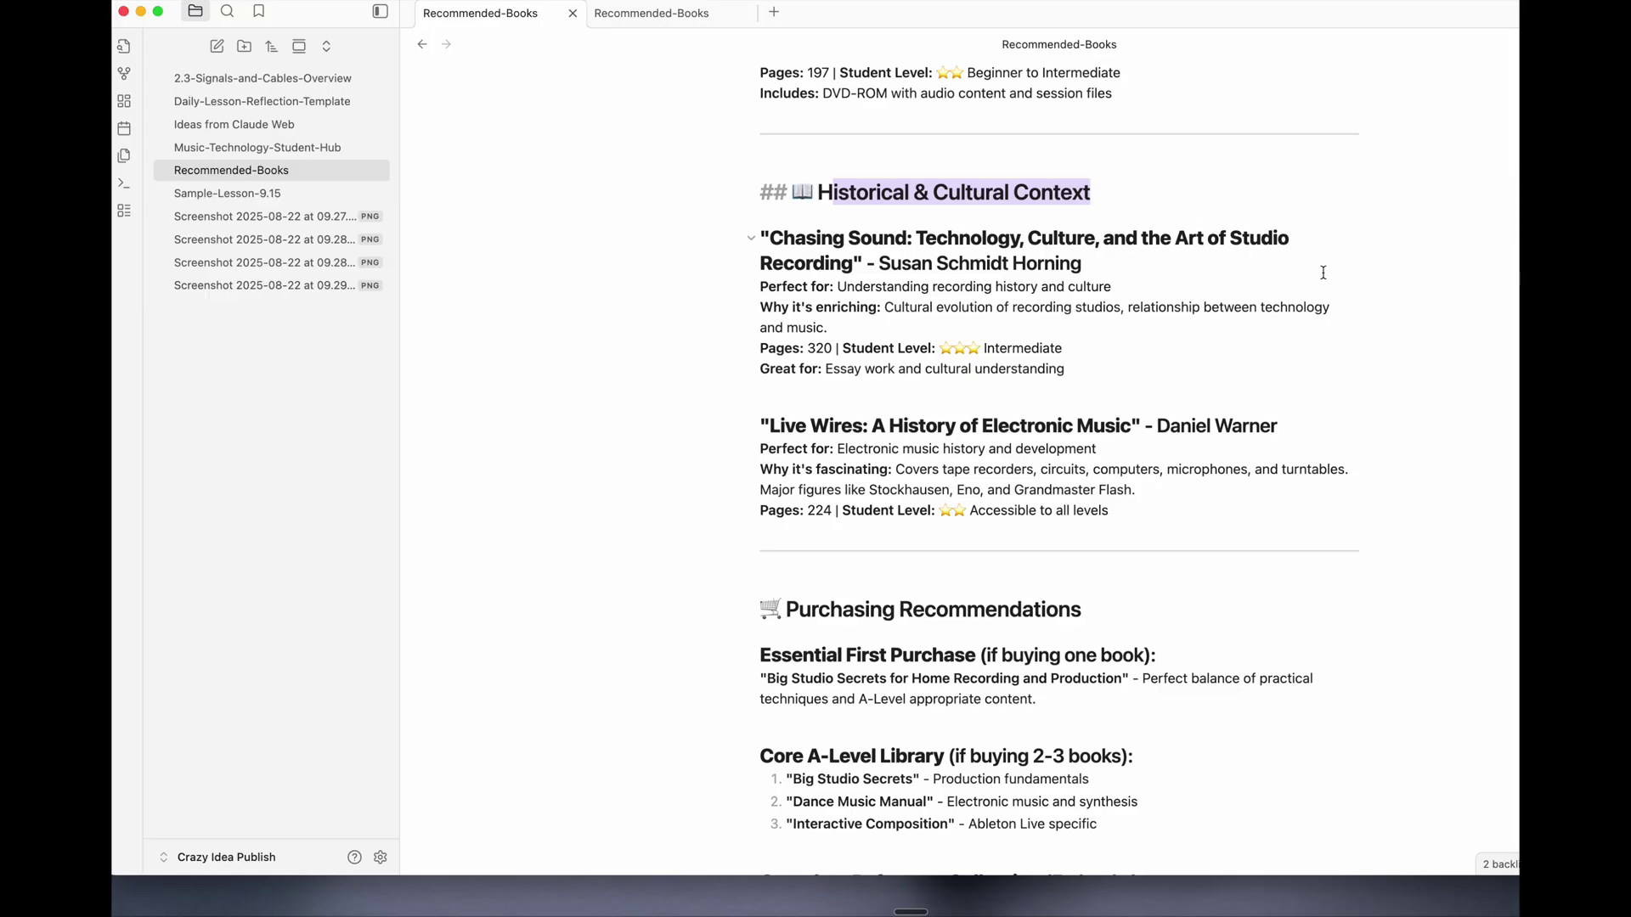
scroll(1323, 272, "up", 20)
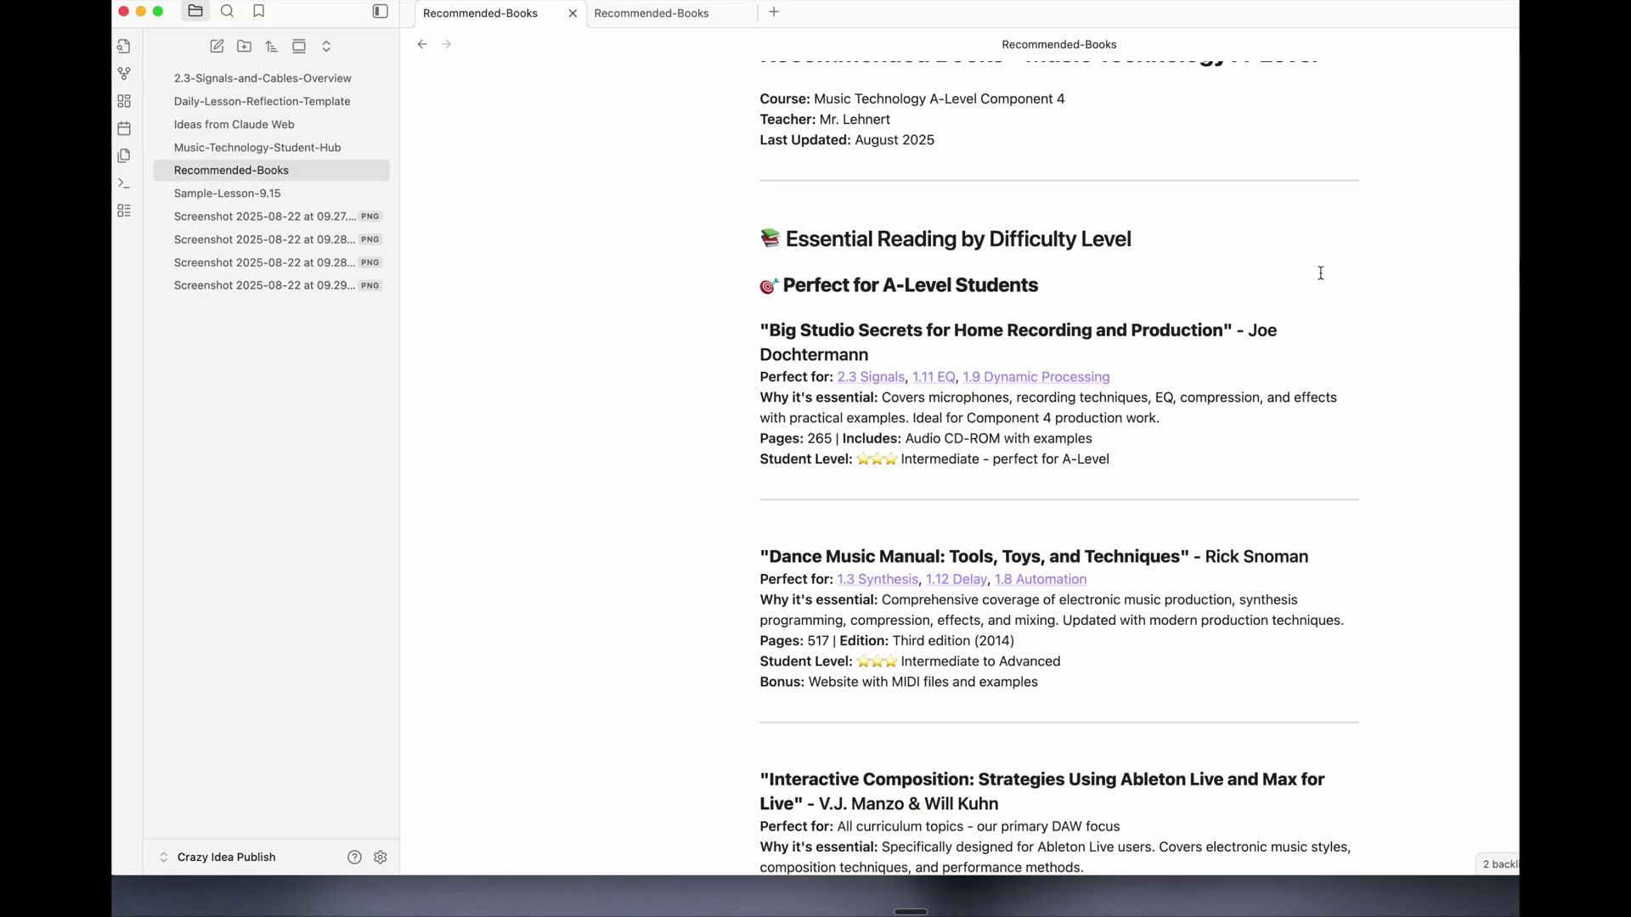
- In the Music-Technology-Student-Hub note, follow its Recommended-Books link
left_click(344, 147)
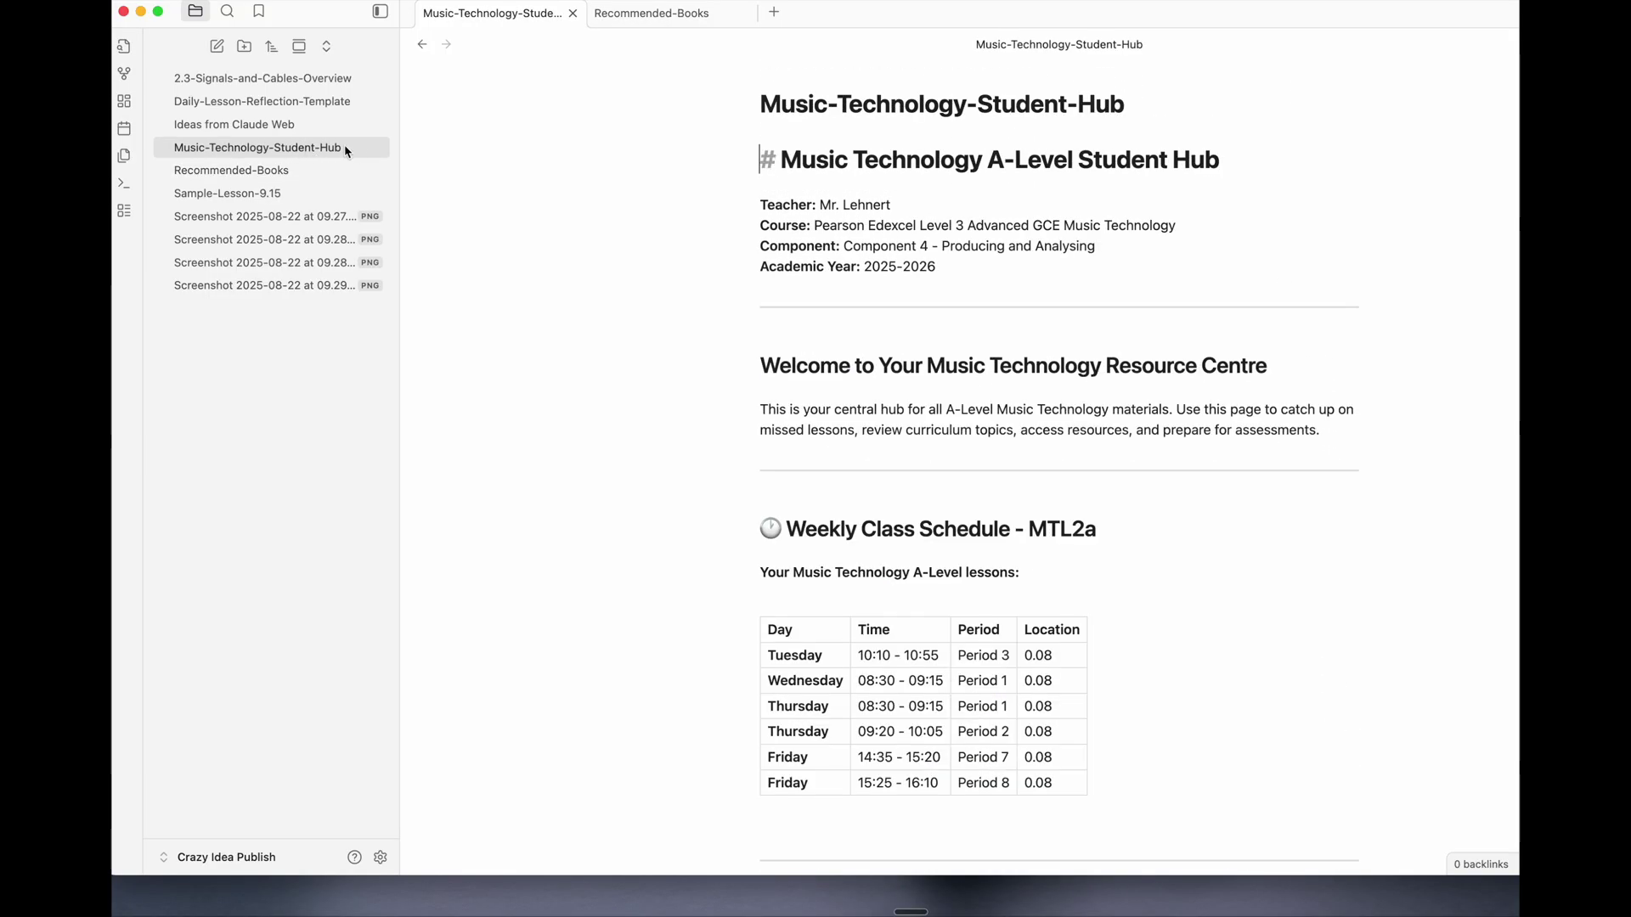
scroll(568, 278, "down", 5)
scroll(568, 278, "down", 15)
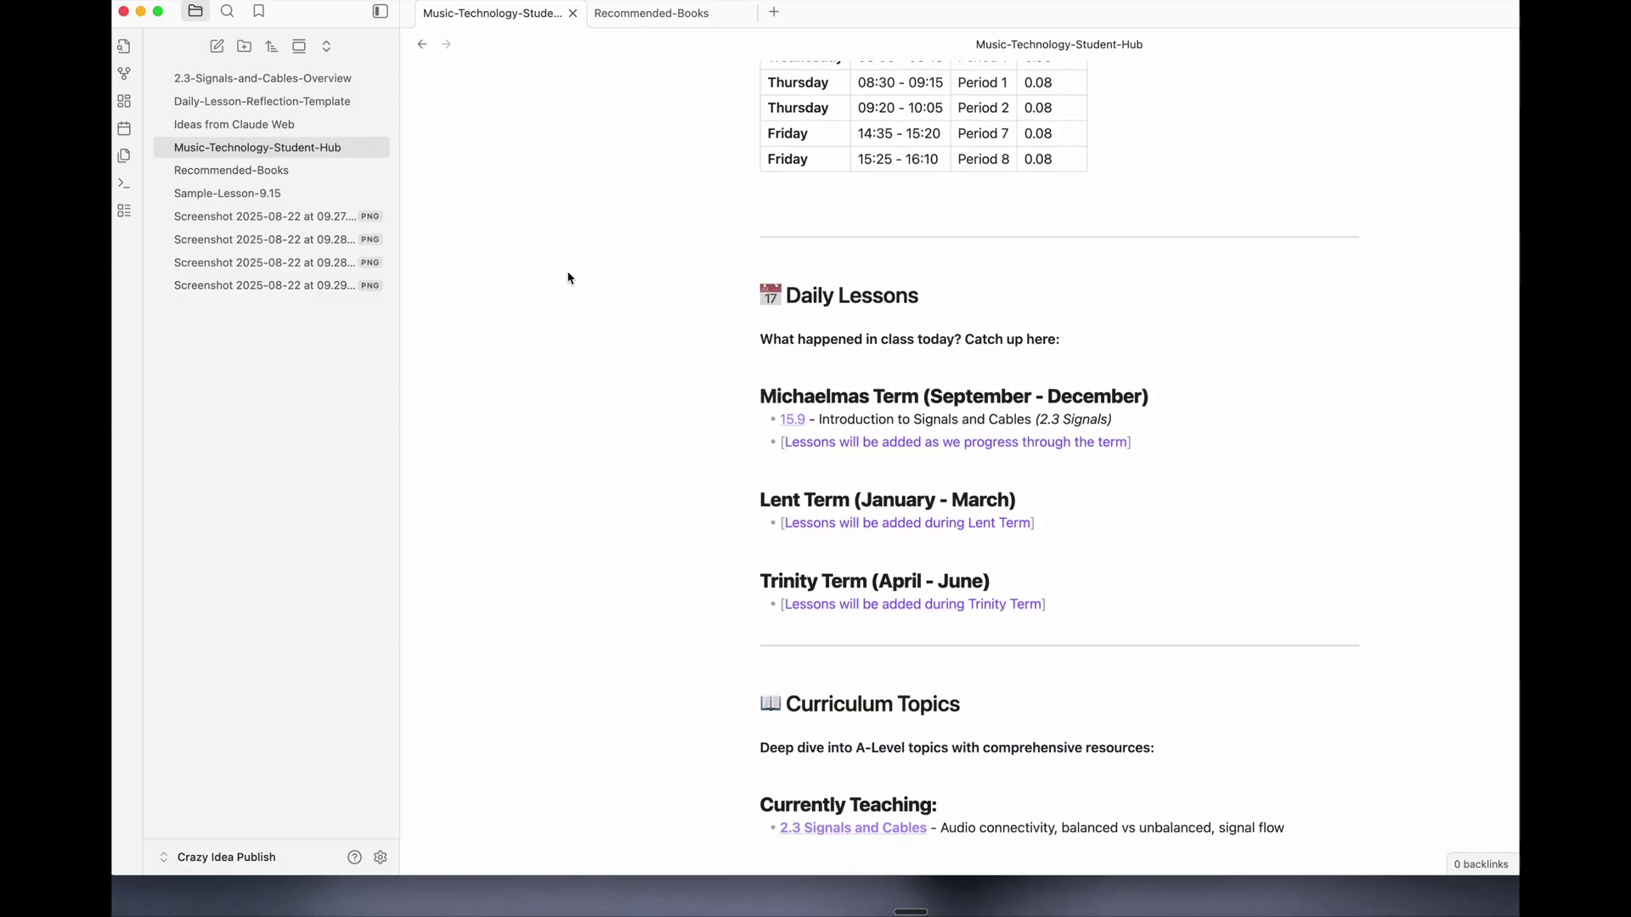
scroll(568, 277, "down", 2)
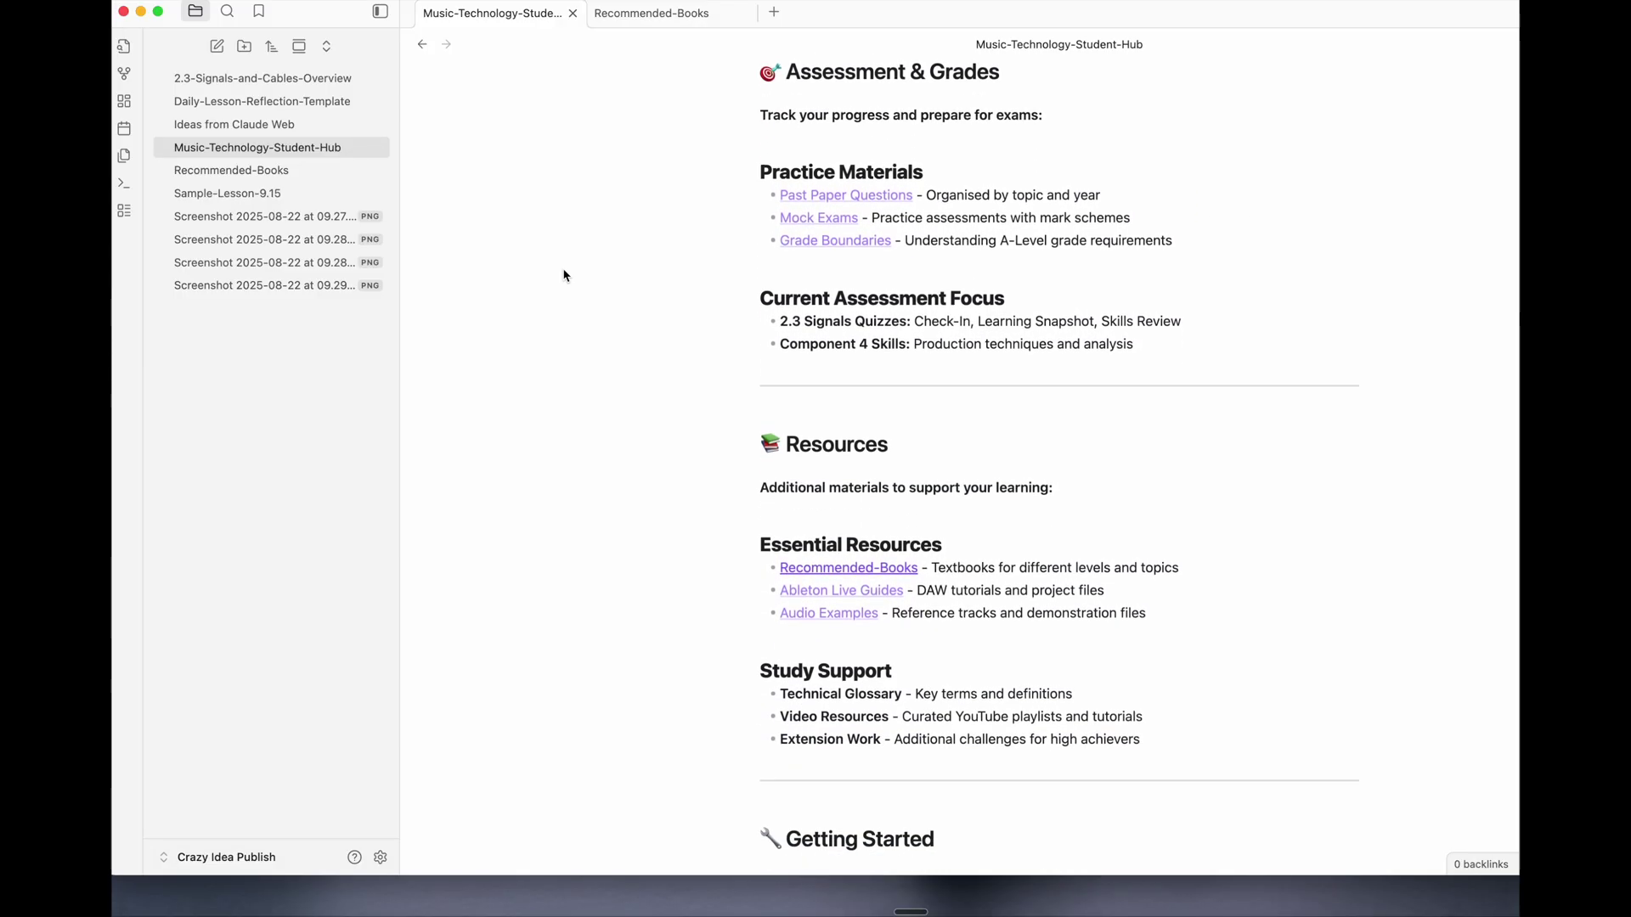
left_click(864, 570)
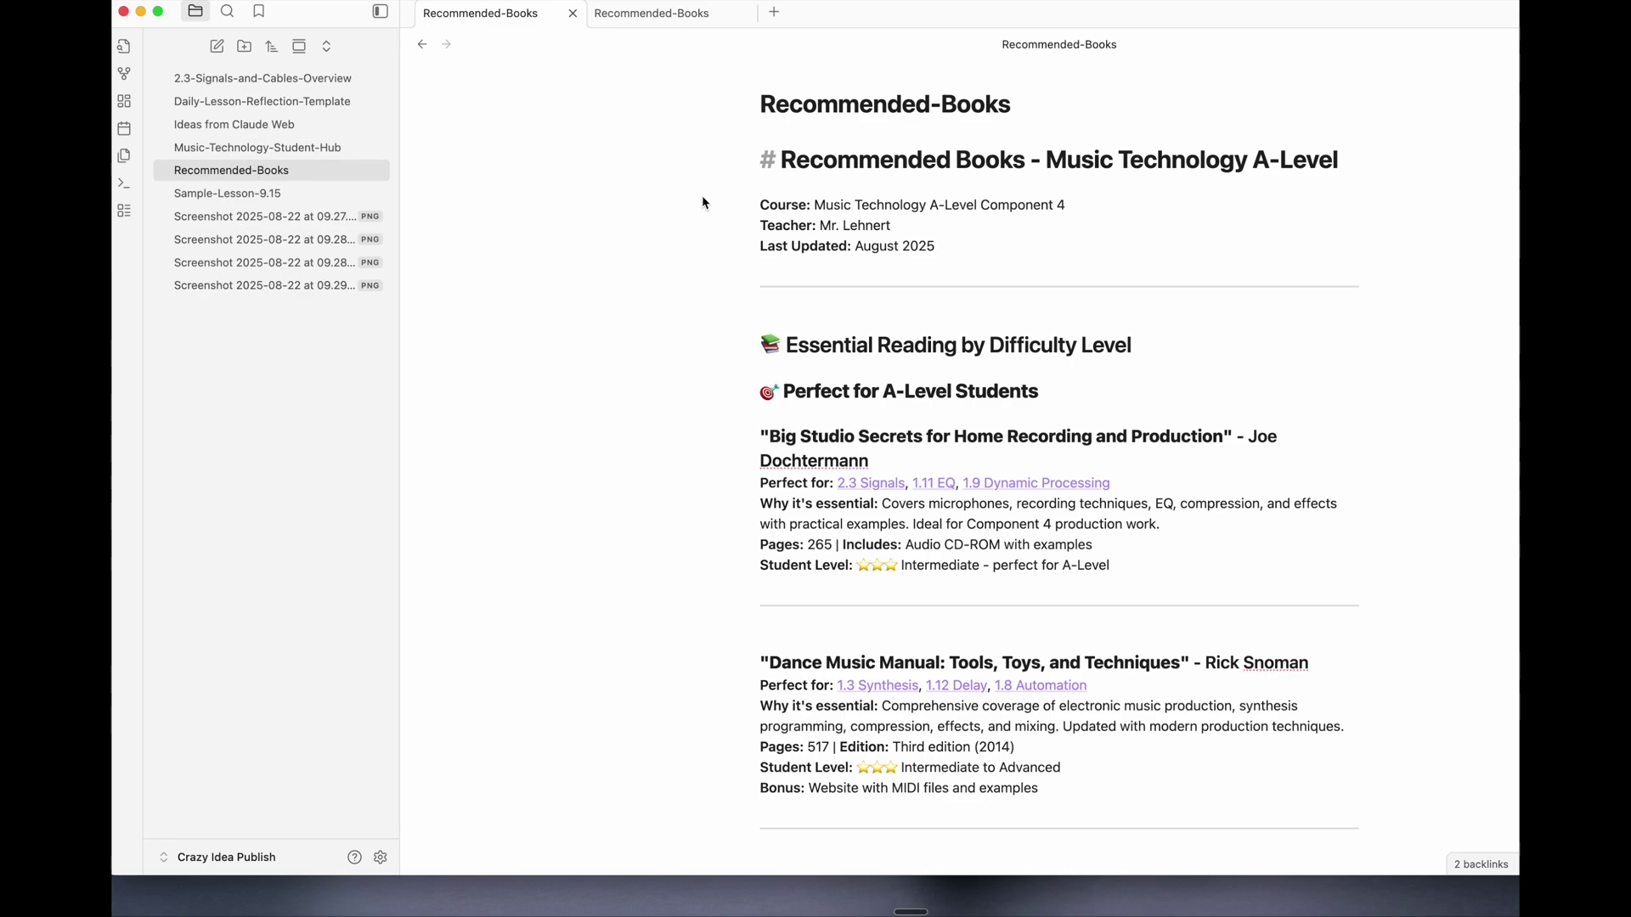
- Confirm the linked book list loads, then go back to the Student Hub note
scroll(710, 254, "down", 8)
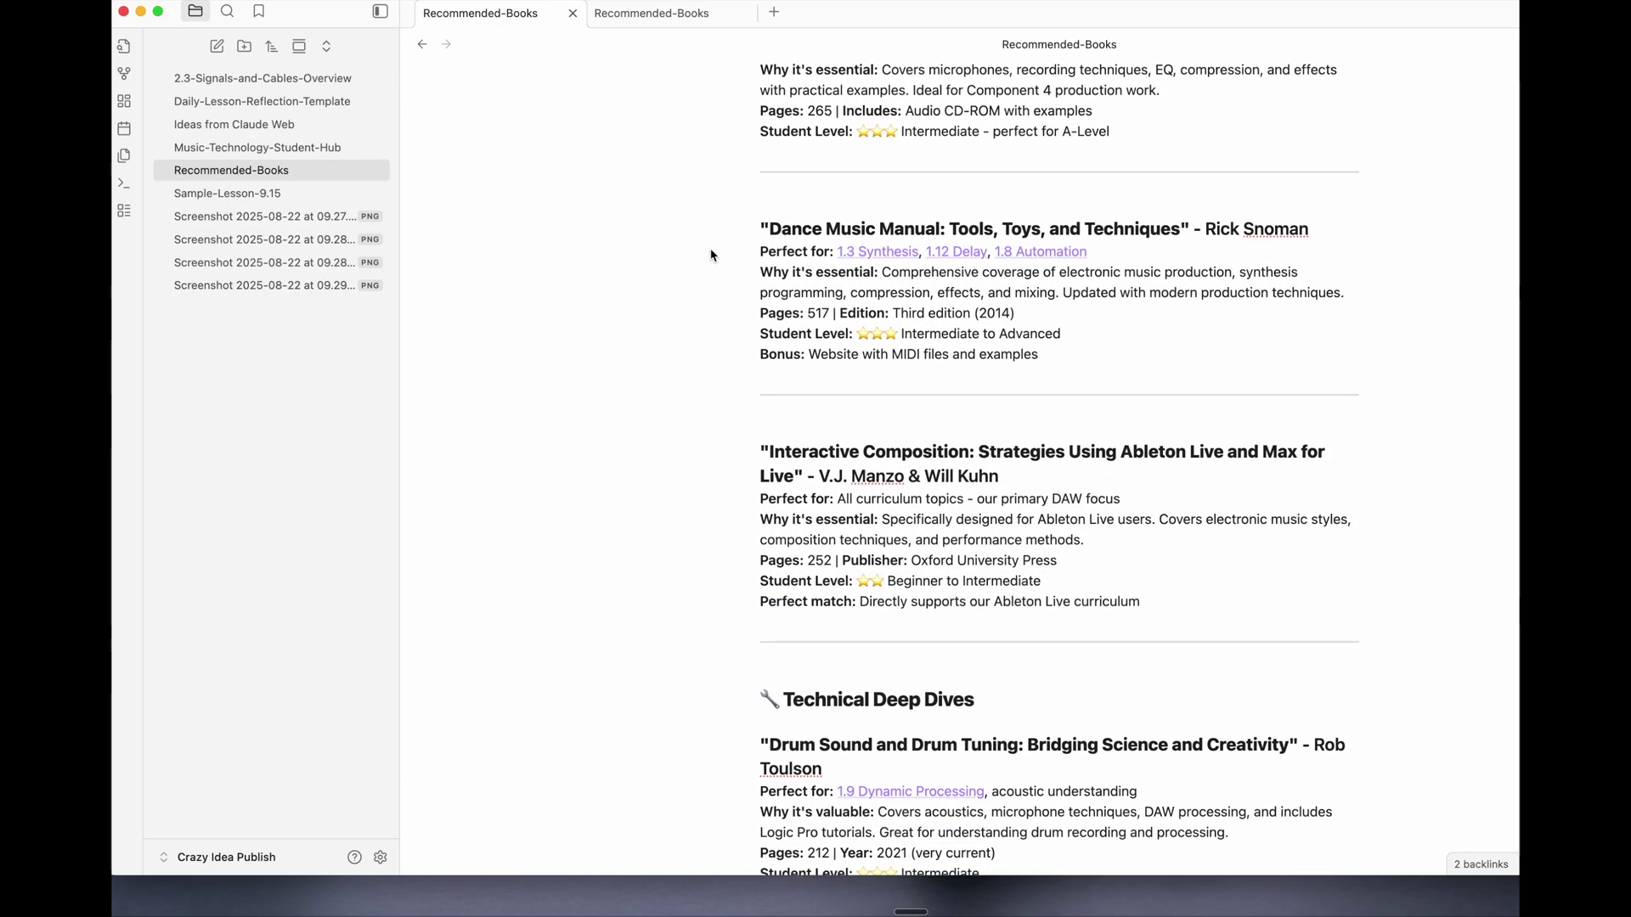
scroll(711, 254, "down", 8)
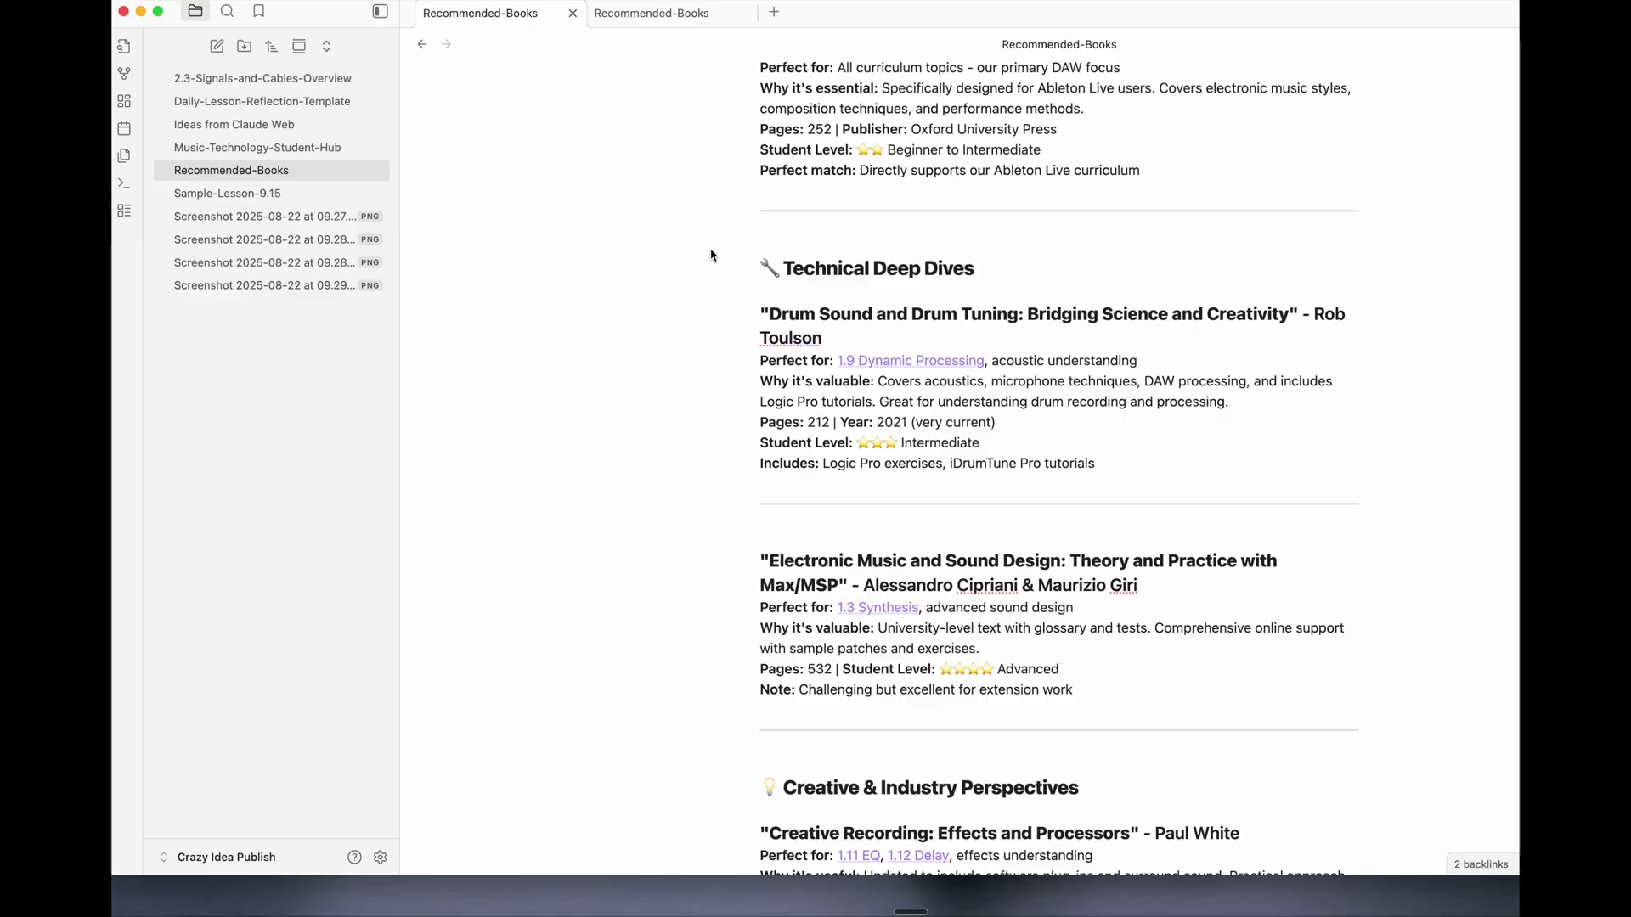
scroll(711, 255, "down", 1)
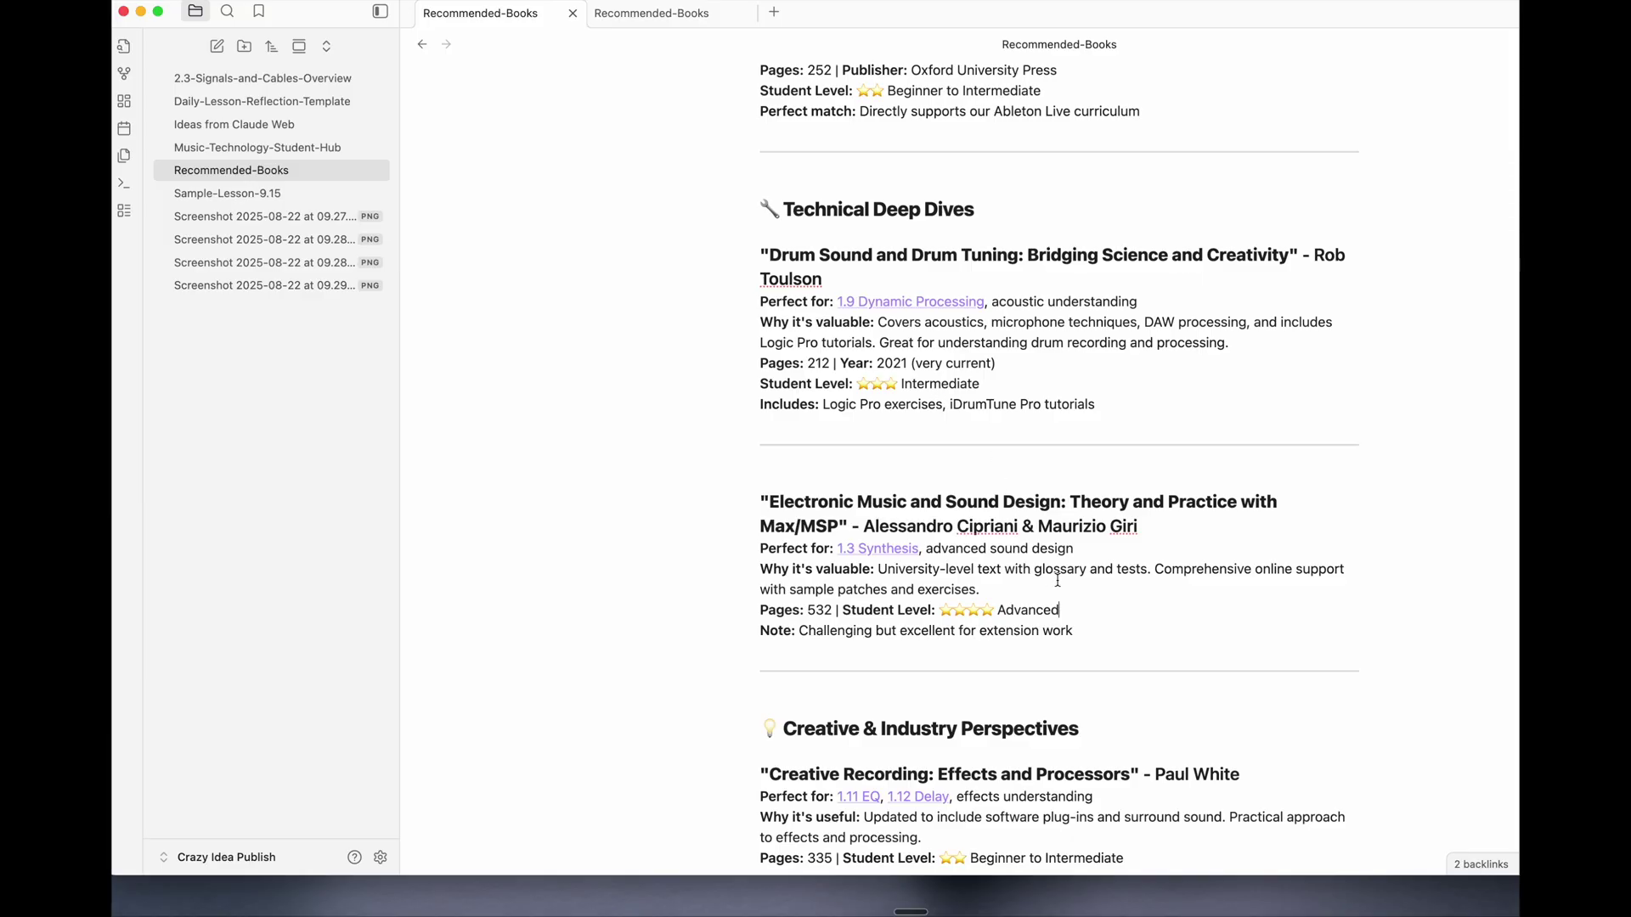
scroll(1058, 580, "down", 1)
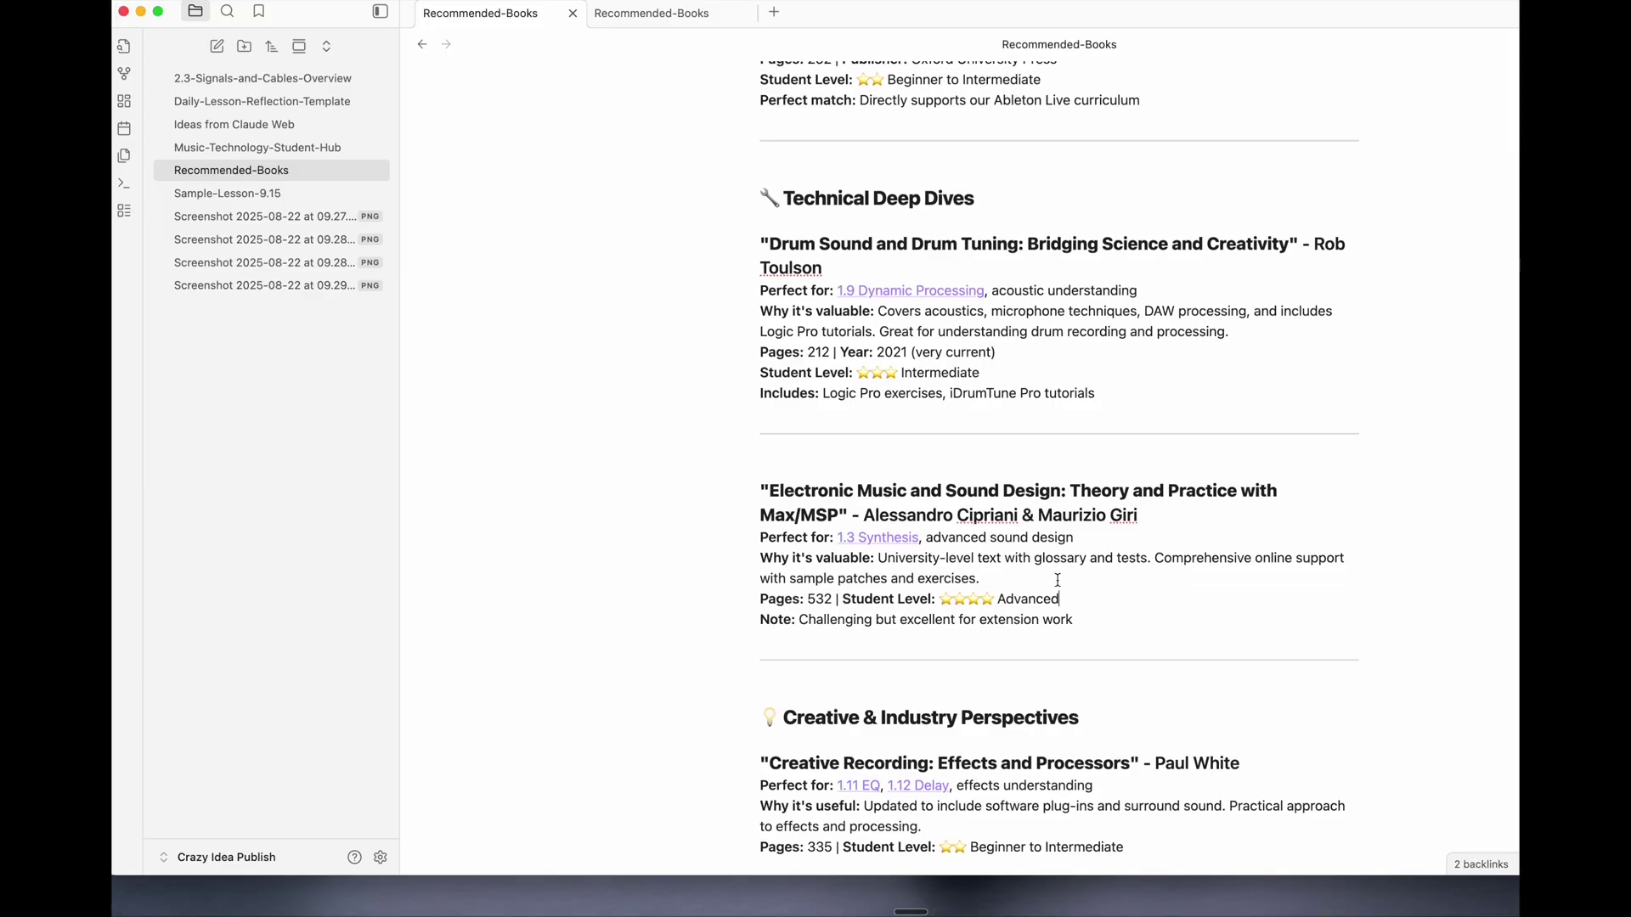
key("super+alt+Left")
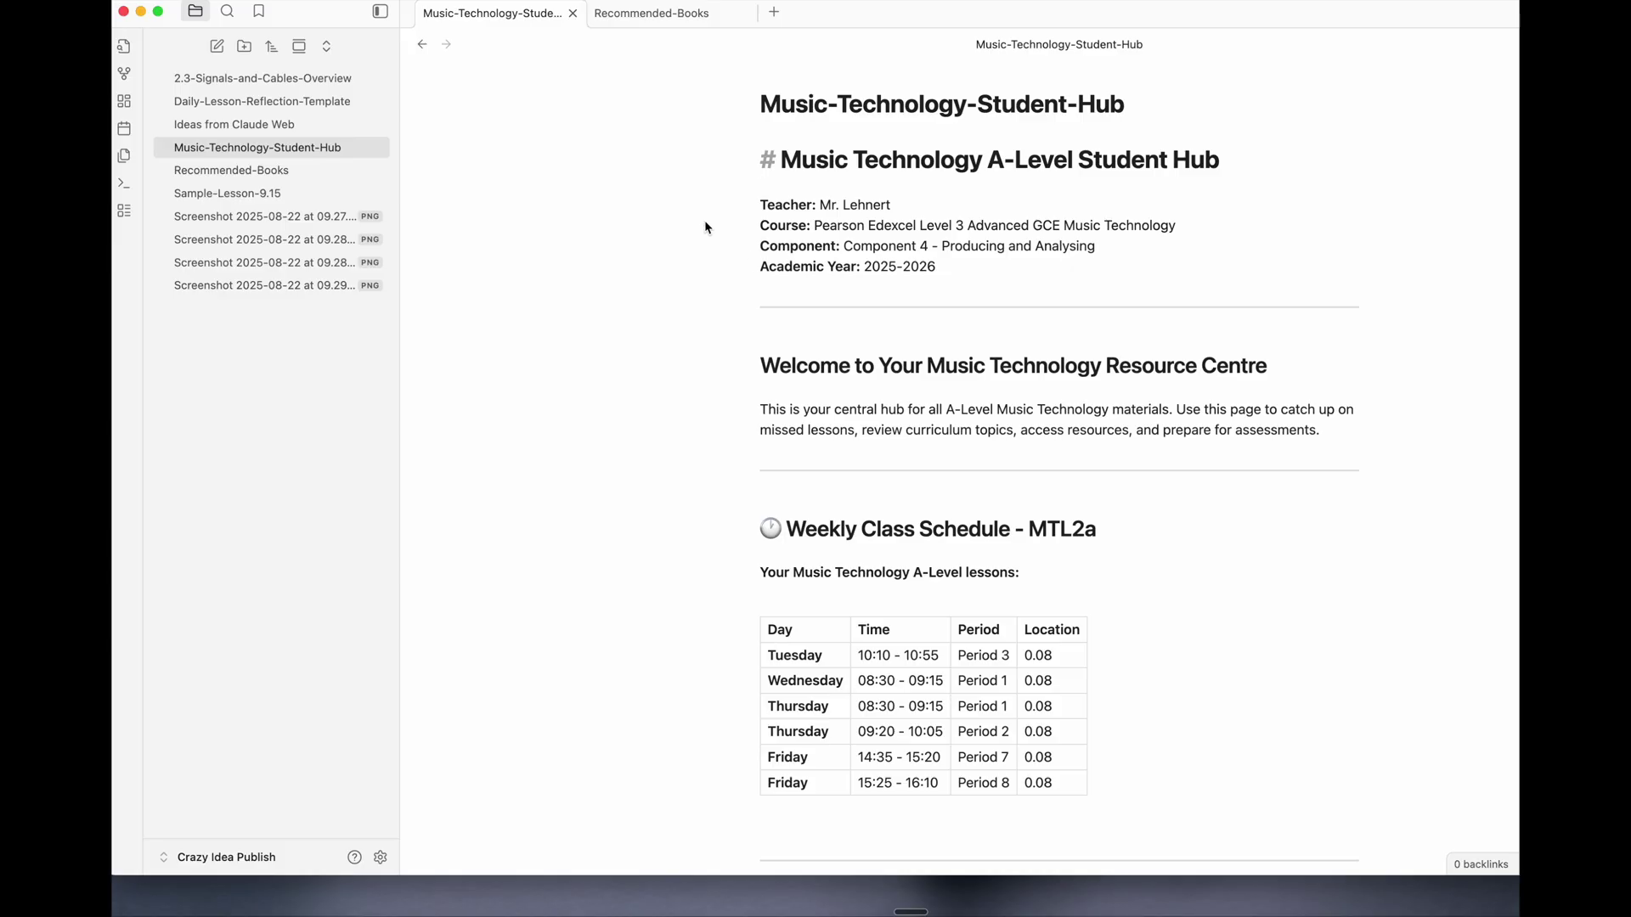
- View the 2.3-Signals-and-Cables-Overview, Daily-Lesson-Reflection-Template and Recommended-Books notes in turn
key("super+Tab")
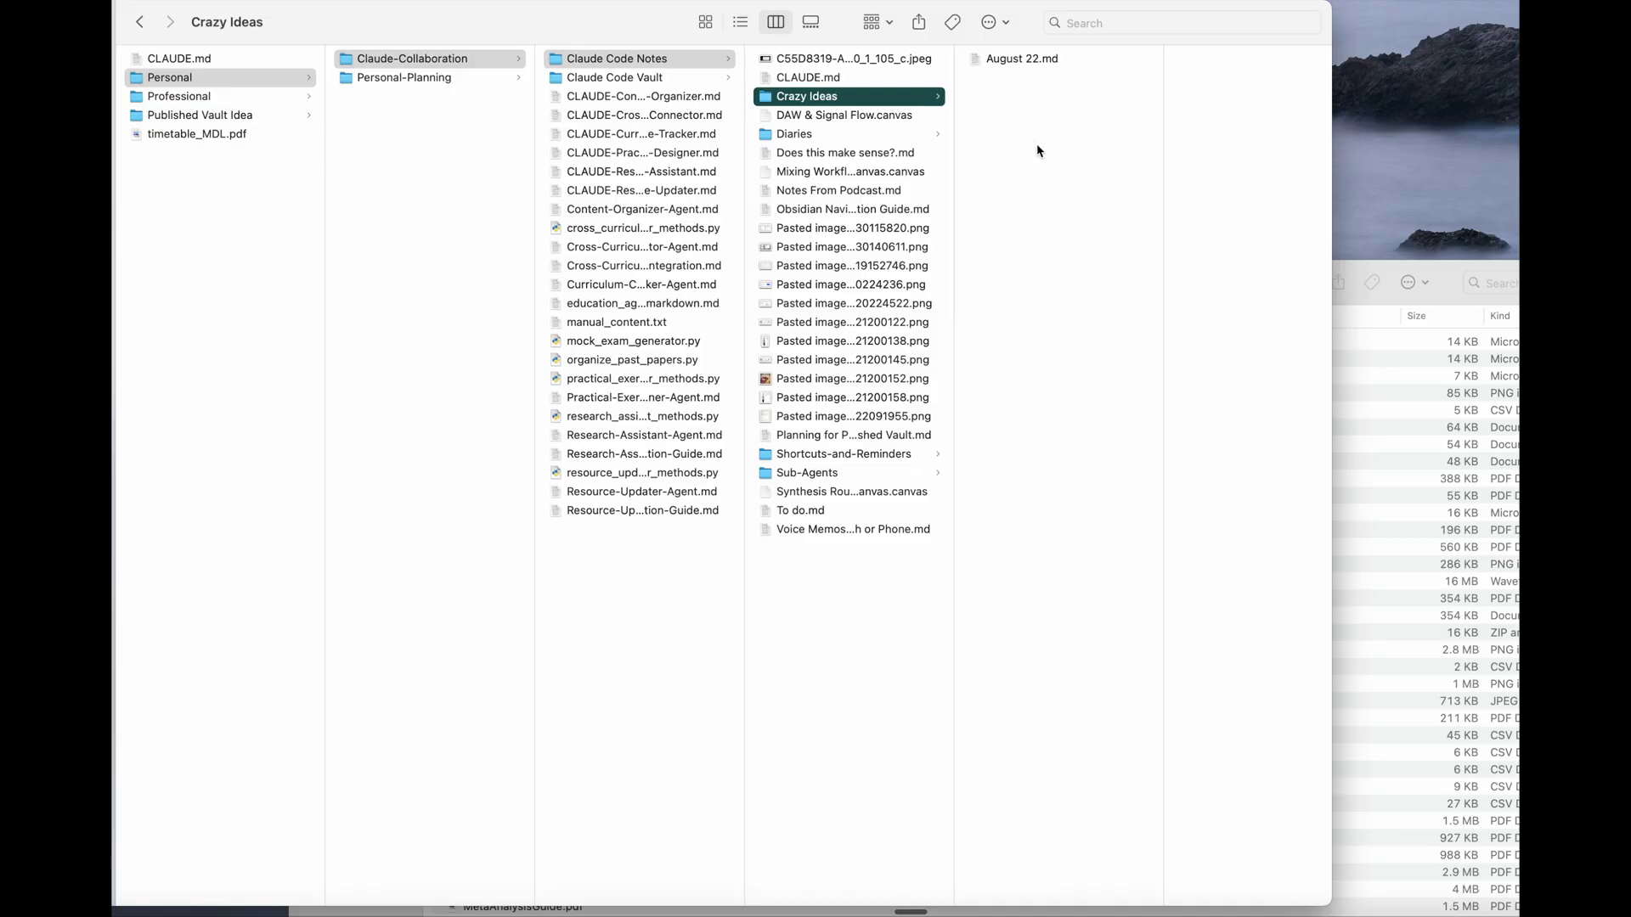
key("super+Tab")
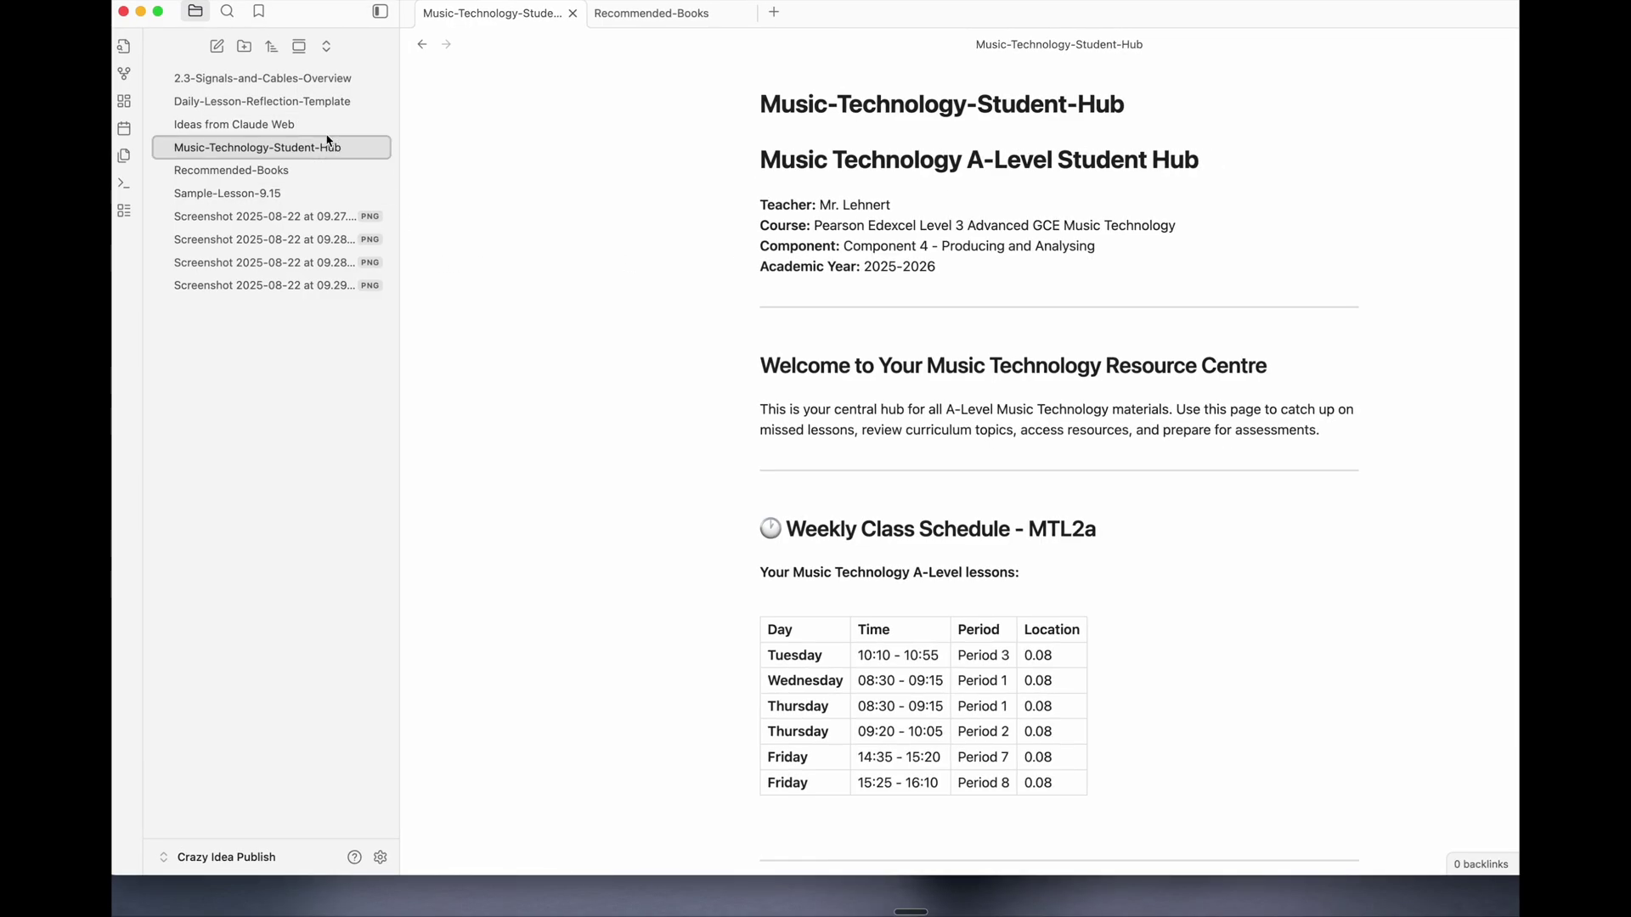
left_click(327, 80)
left_click(327, 103)
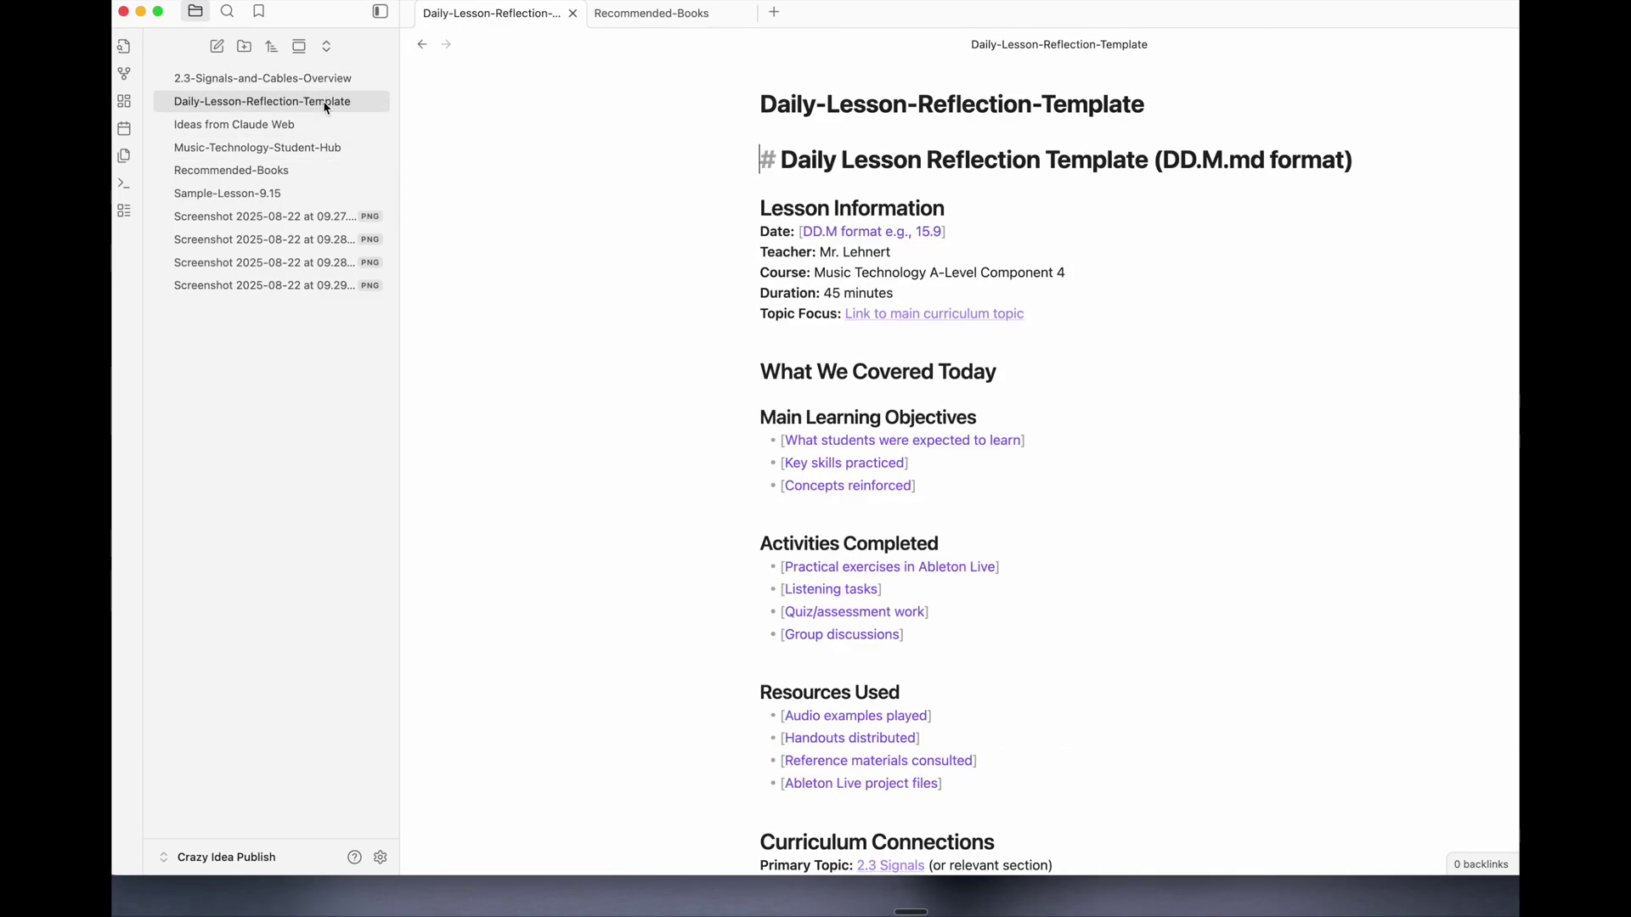
left_click(287, 172)
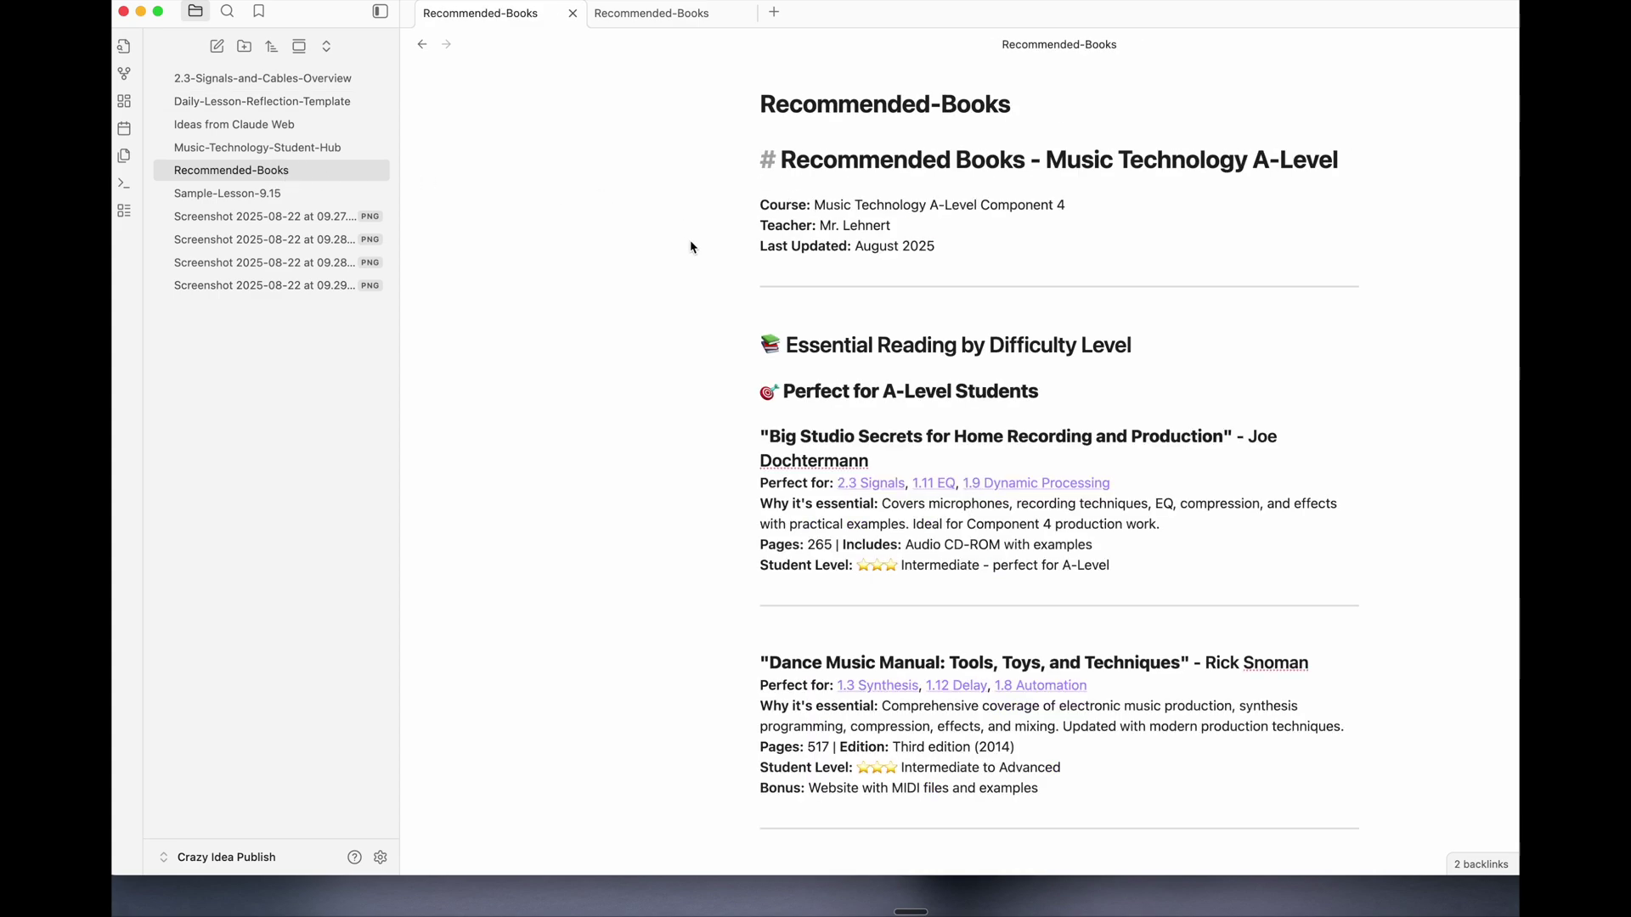
left_click(931, 239)
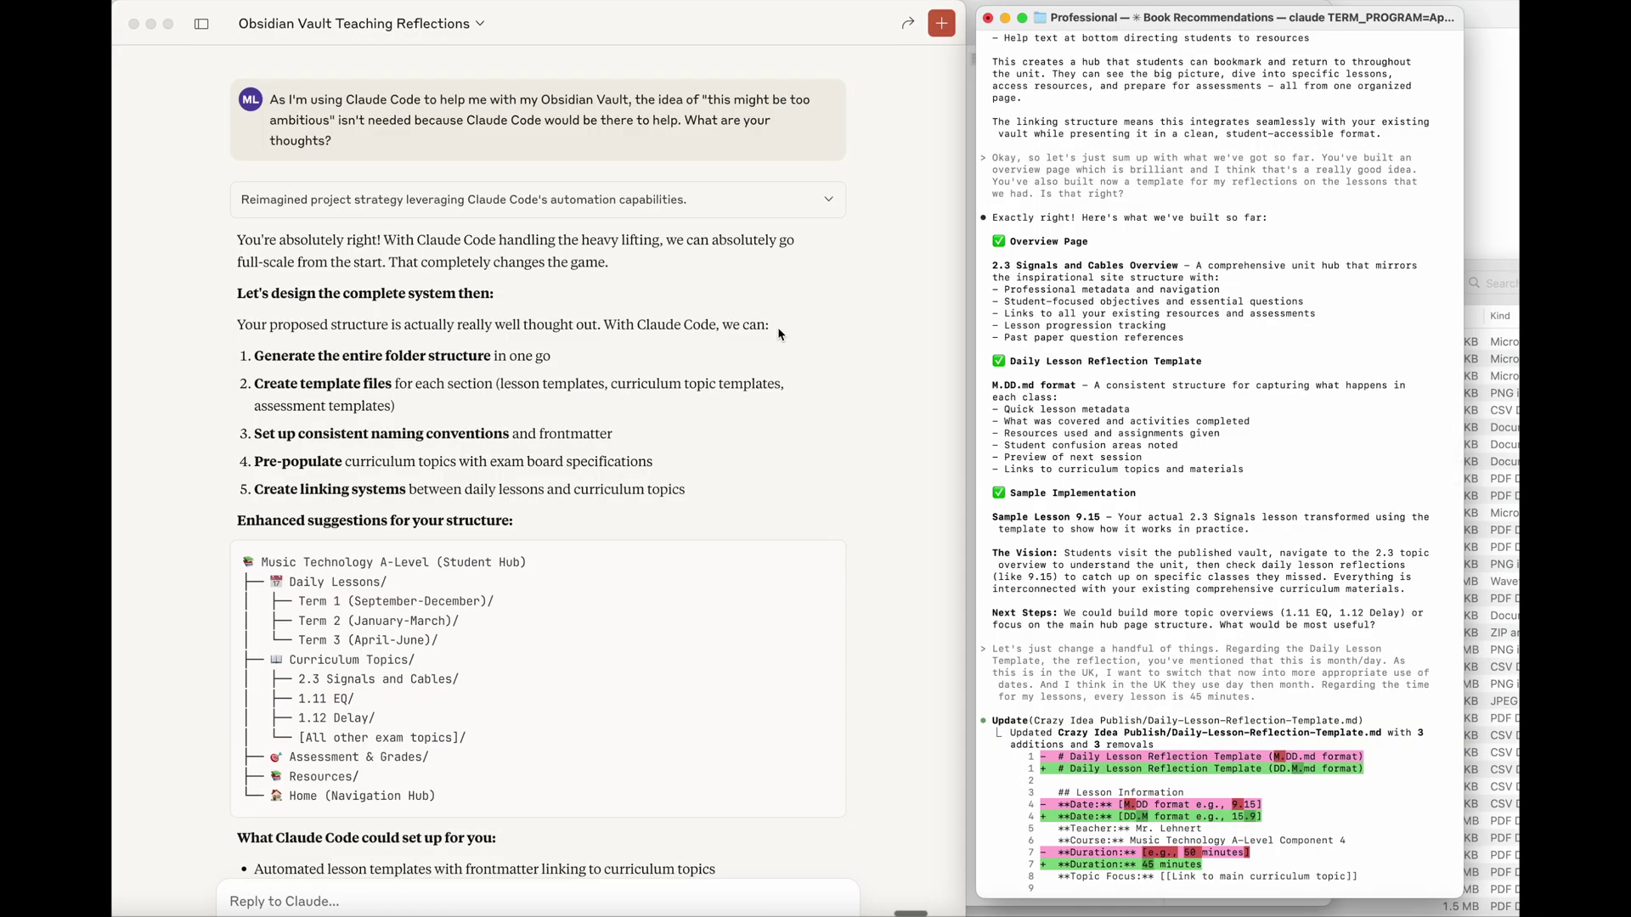
- Compare Claude Code's hub summary with Claude's Go Live, Build Momentum and Refine & Expand plan
left_click(689, 28)
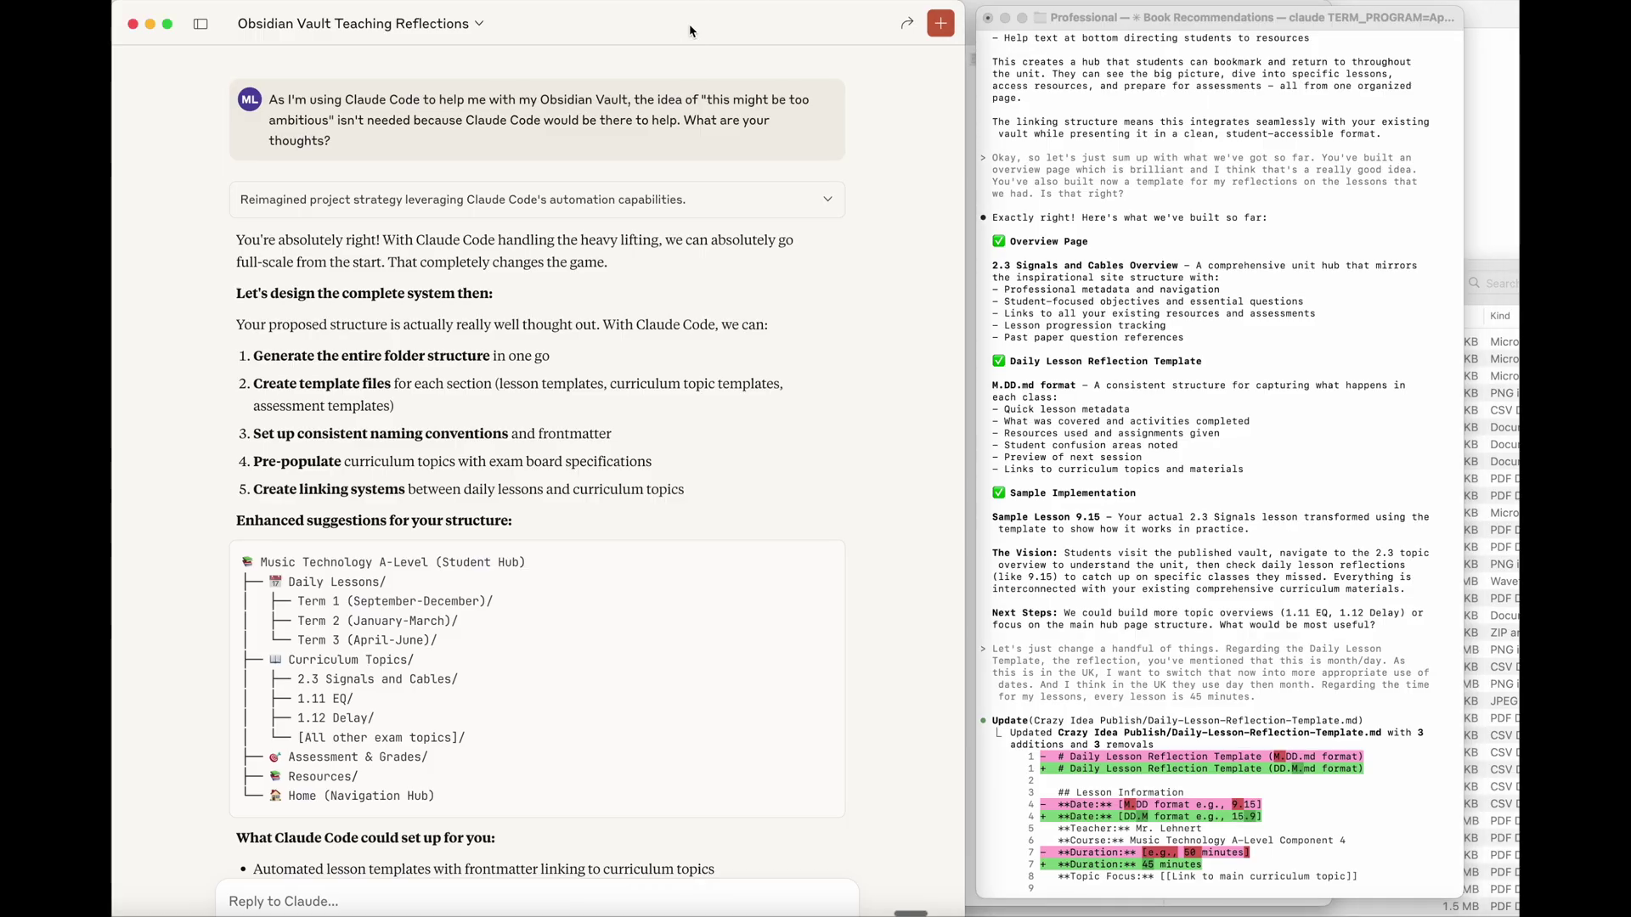
scroll(759, 212, "down", 10)
scroll(758, 212, "down", 5)
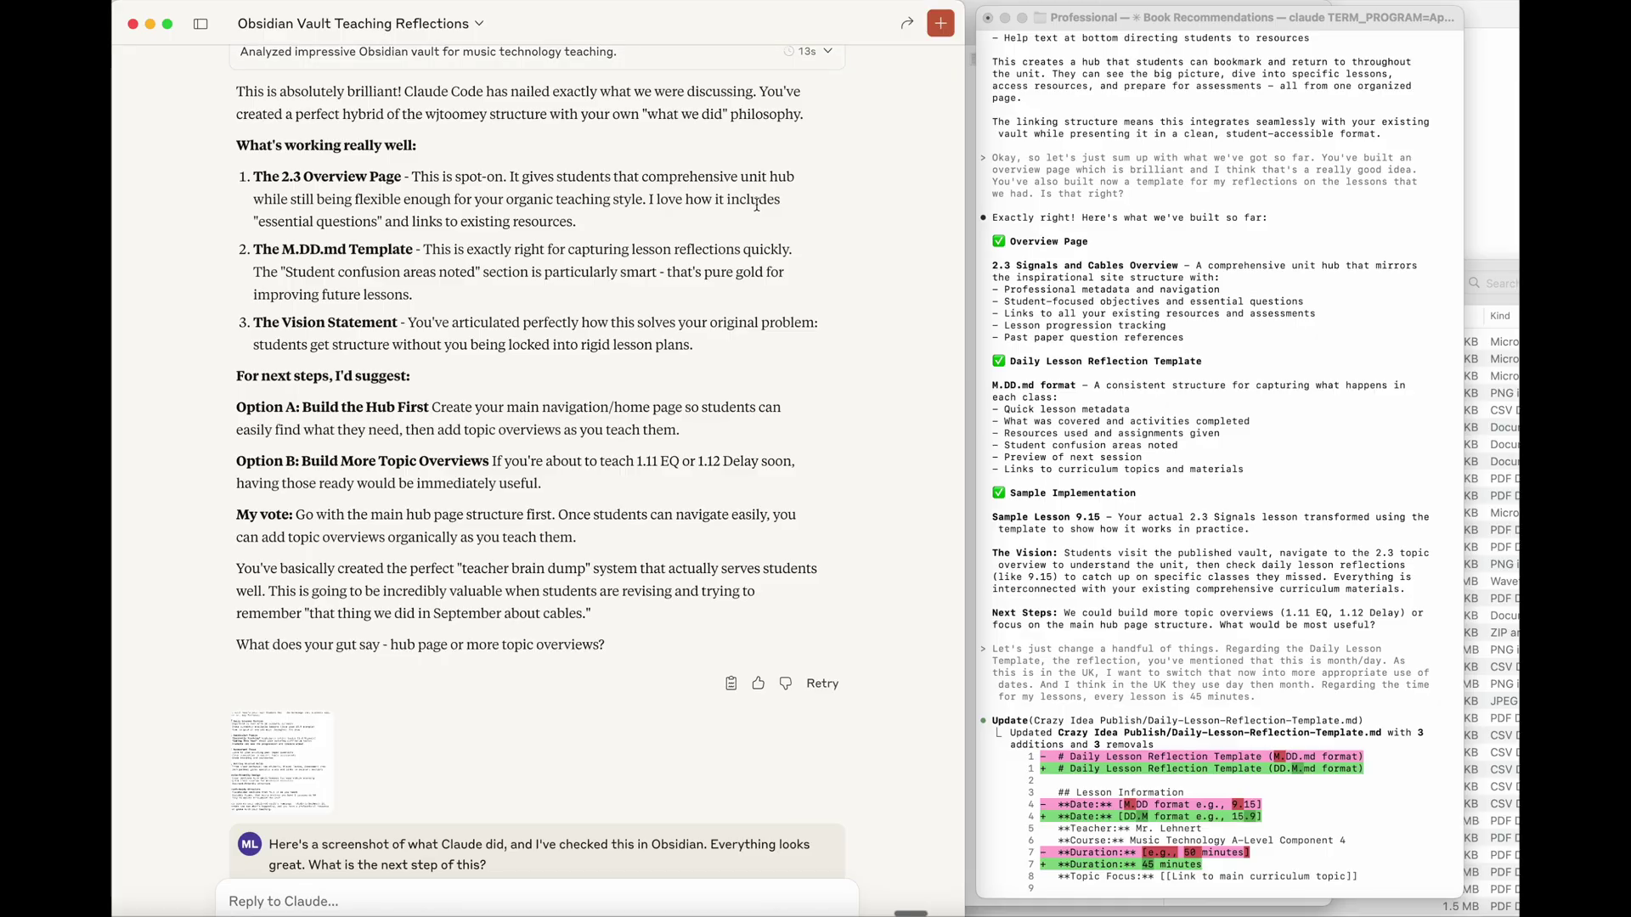
left_click(1237, 10)
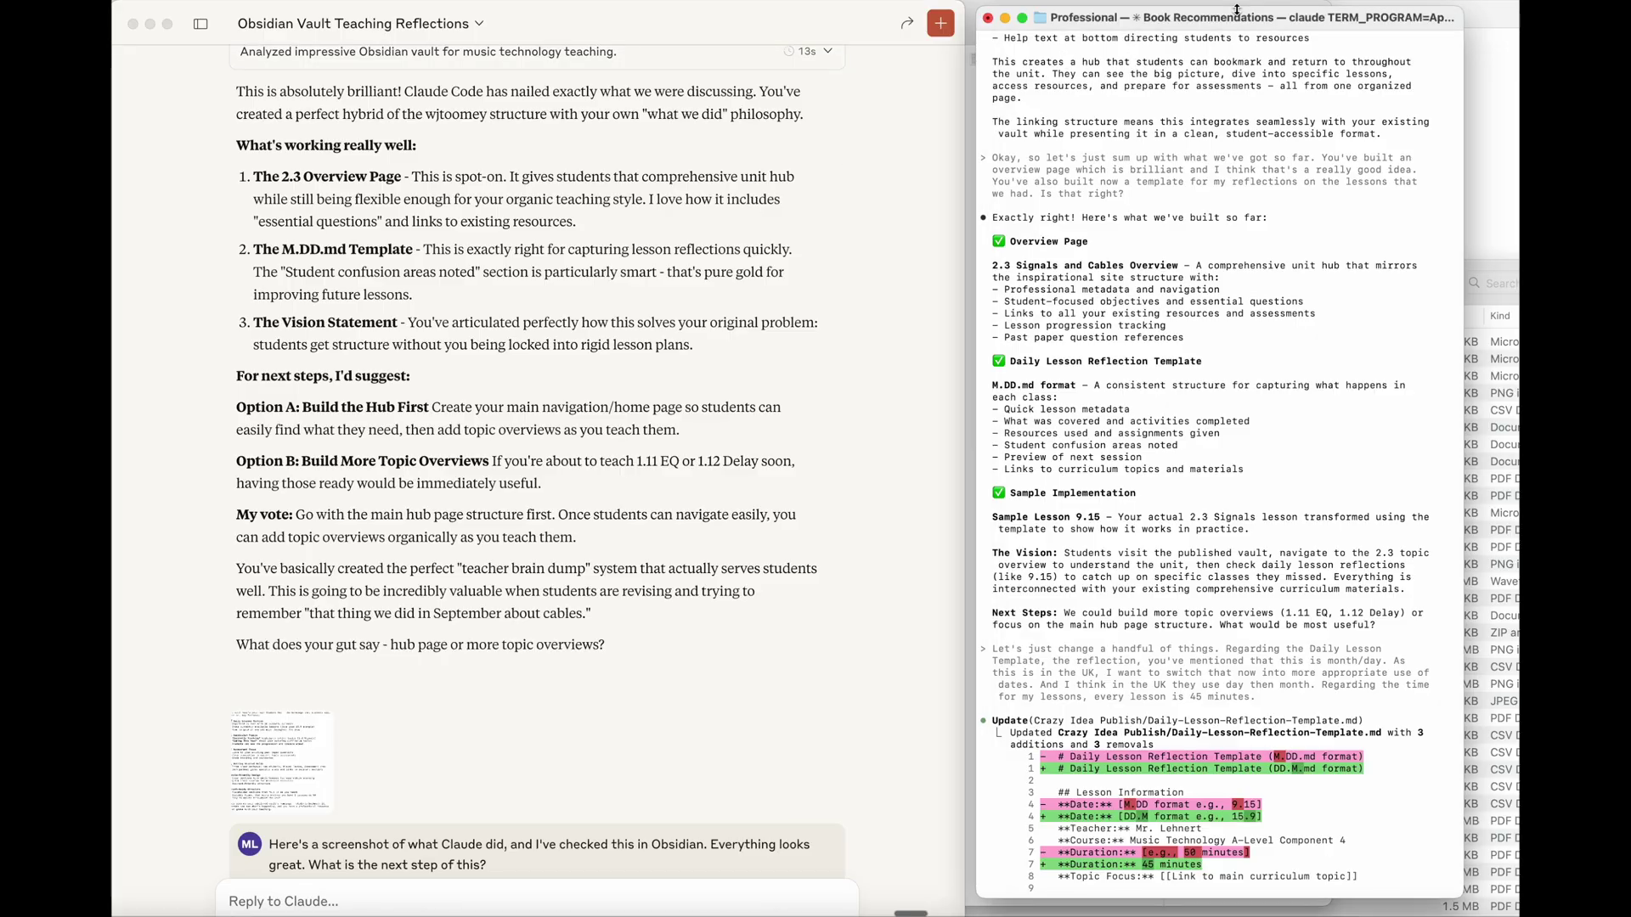
scroll(1205, 369, "down", 15)
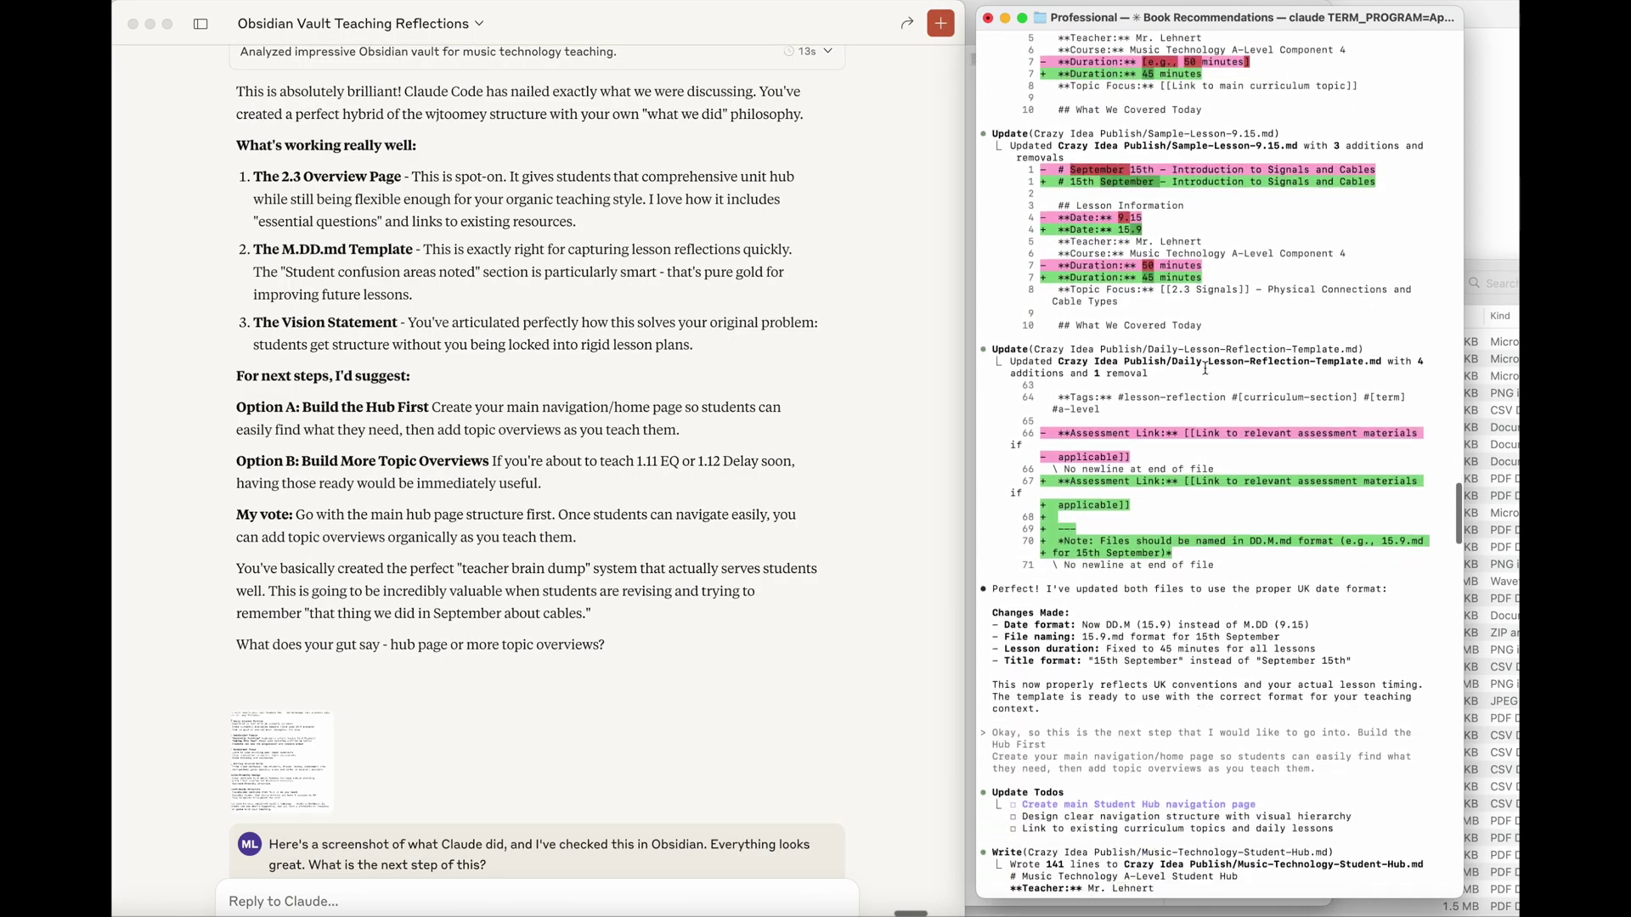
scroll(1205, 369, "down", 2)
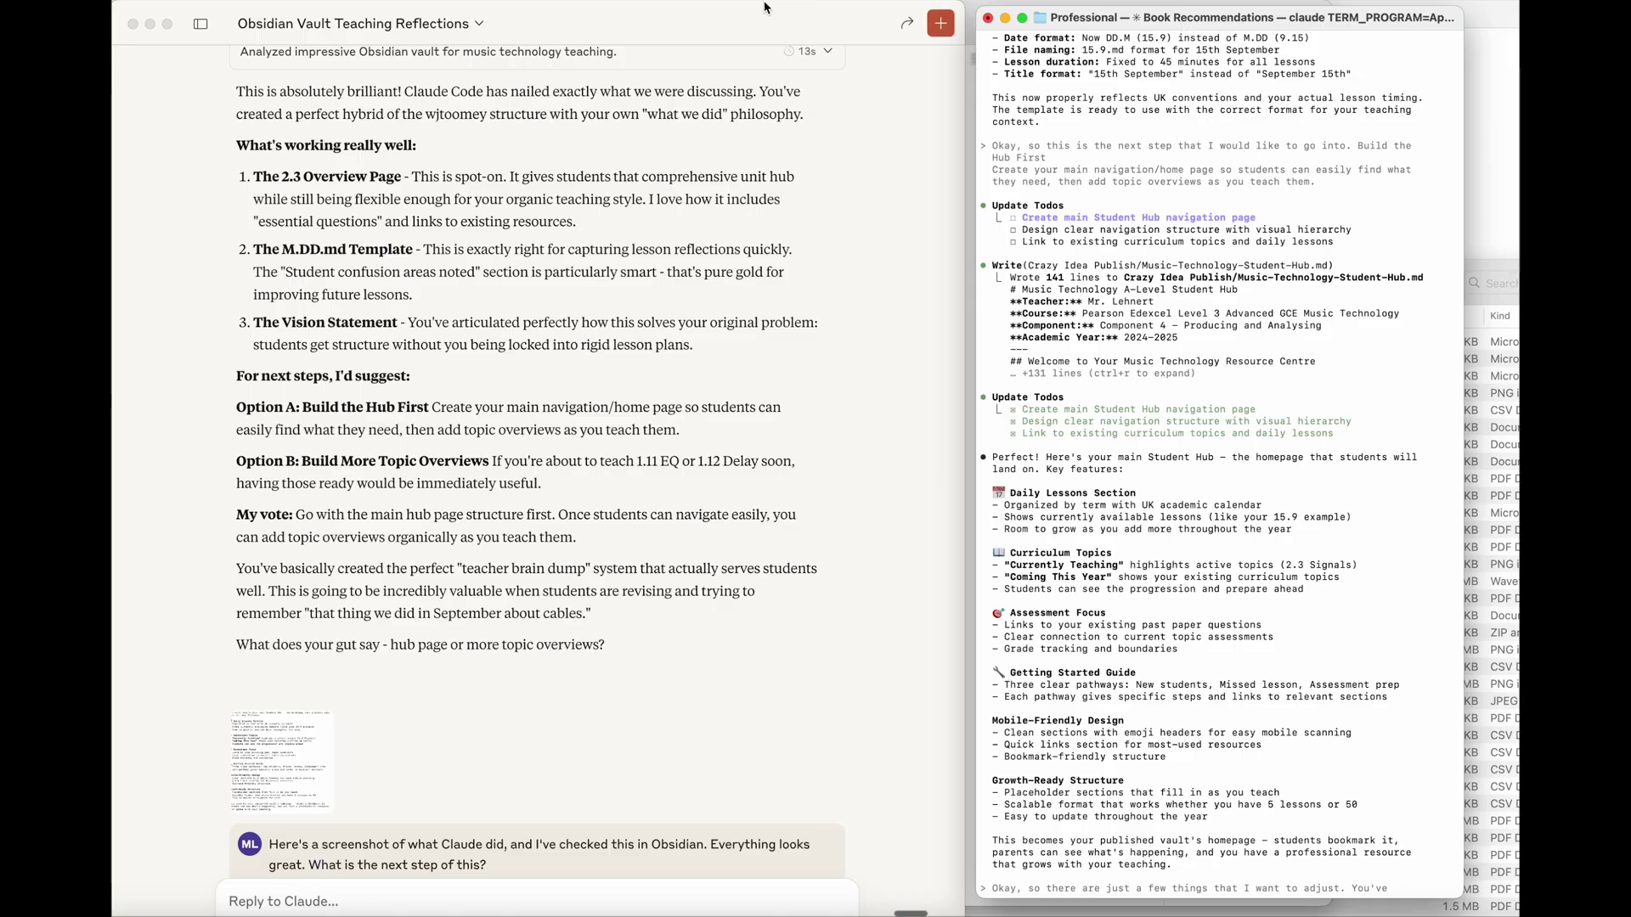
left_click(742, 24)
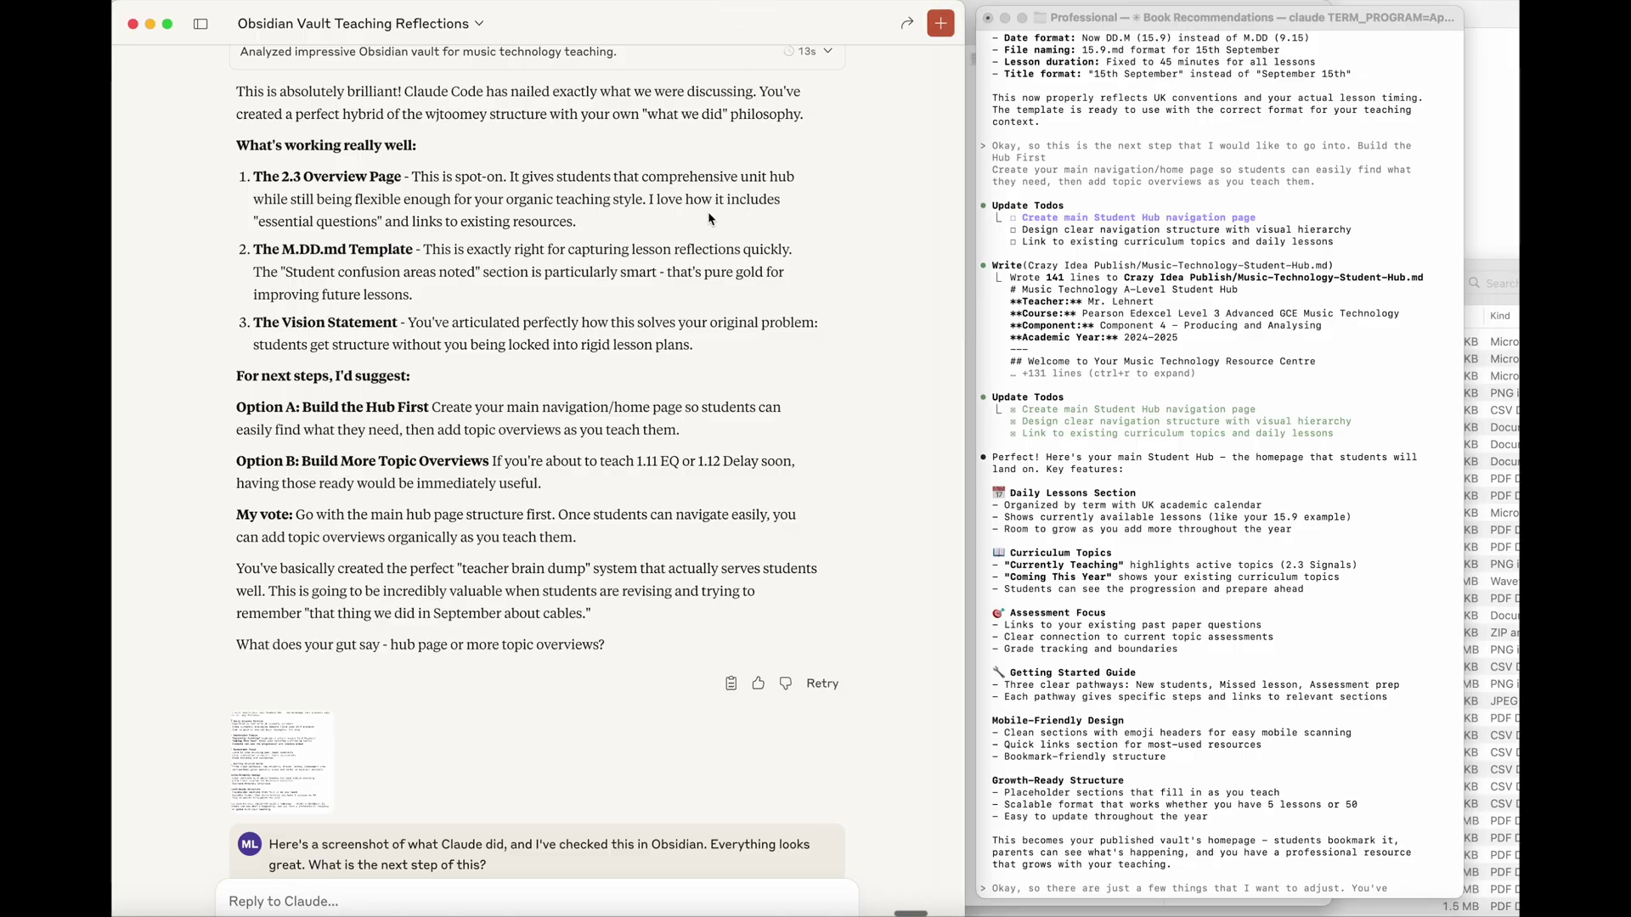
scroll(710, 219, "down", 10)
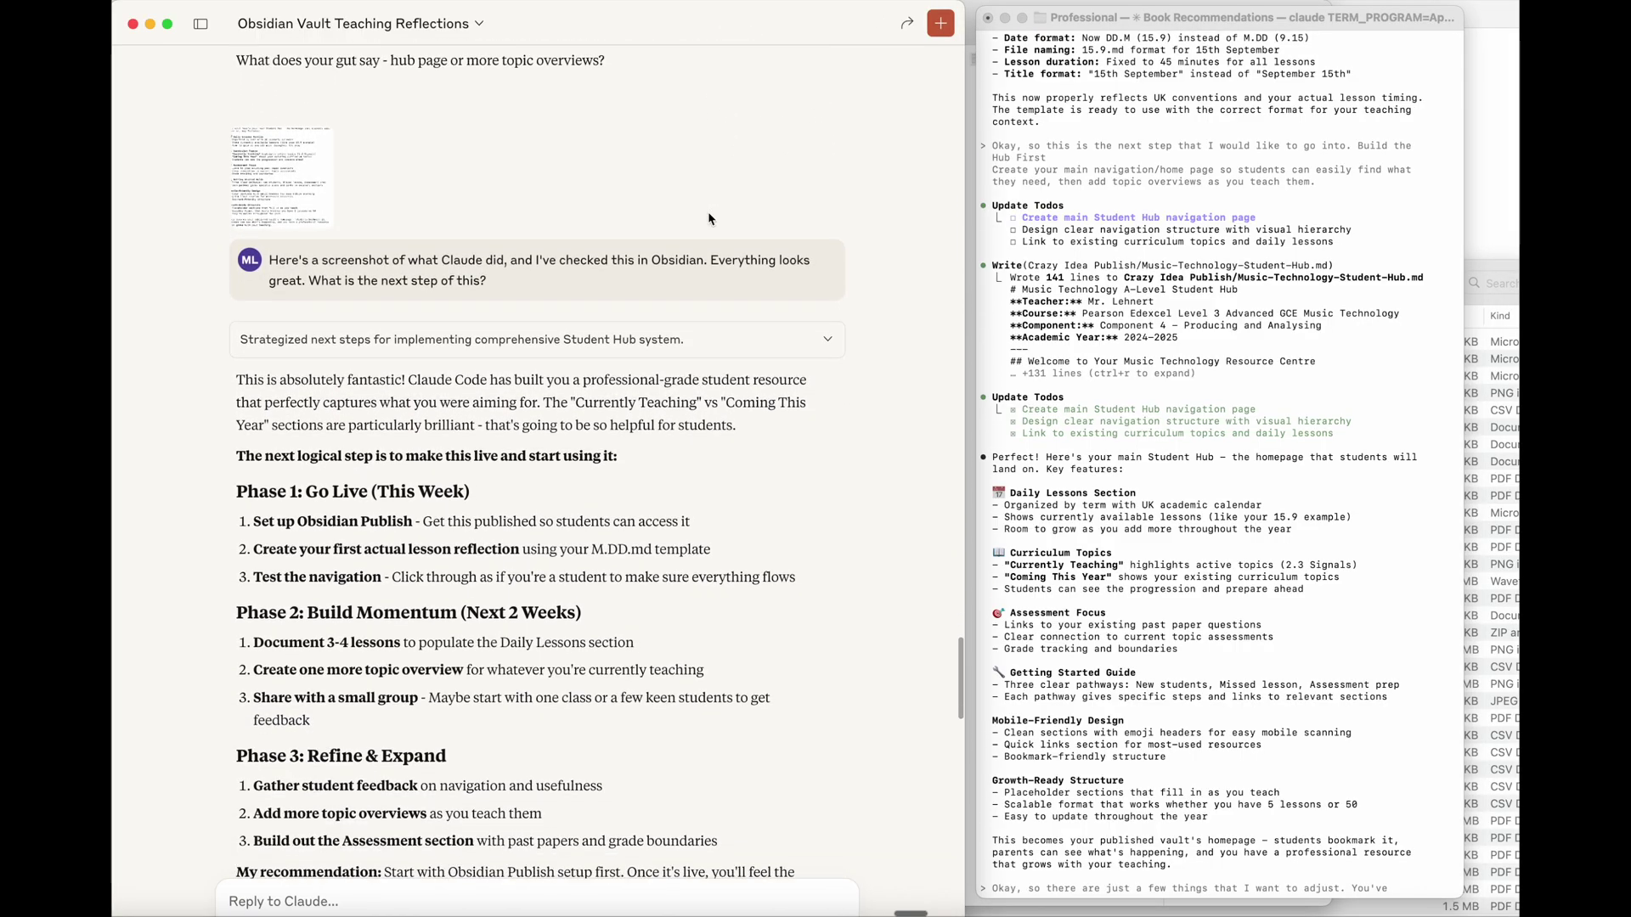